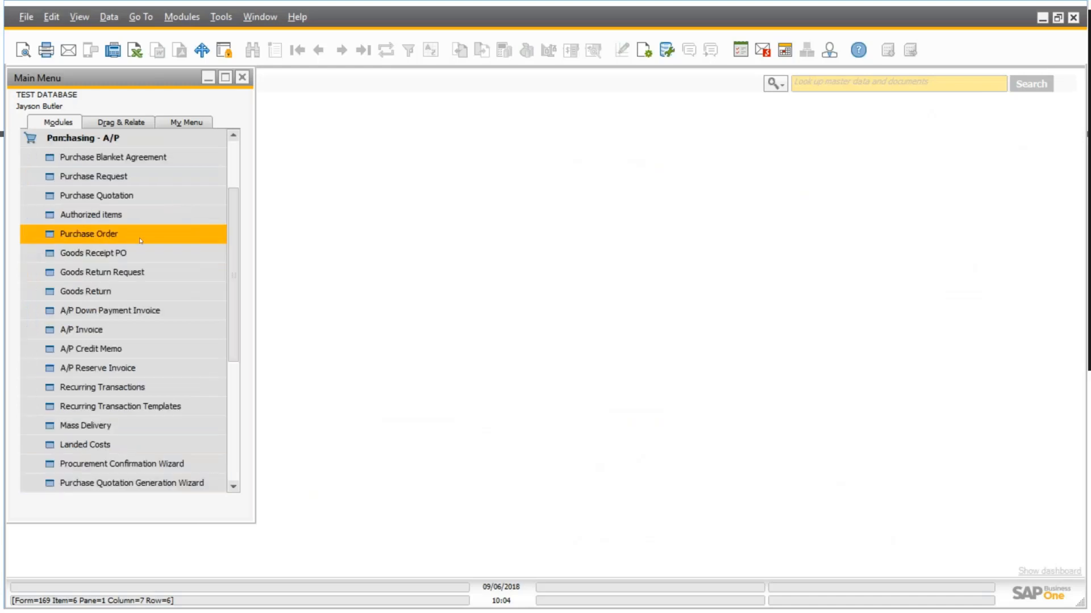
left_click(141, 241)
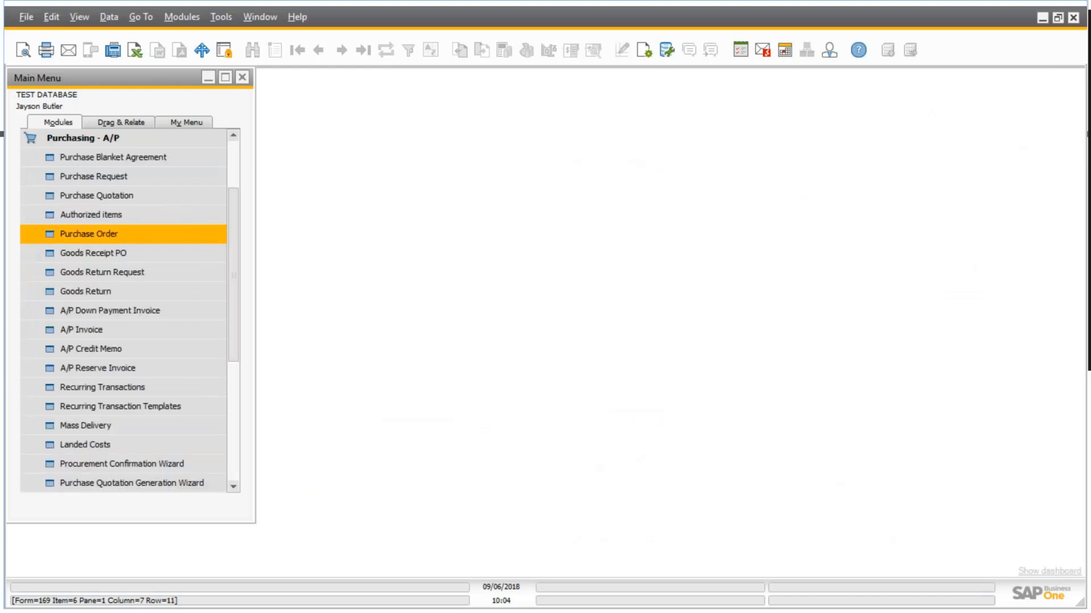
Open a new purchase order and select Far East Imports (V1010) as the vendor.
left_click_drag(389, 77, 448, 67)
left_click(321, 101)
key("Tab")
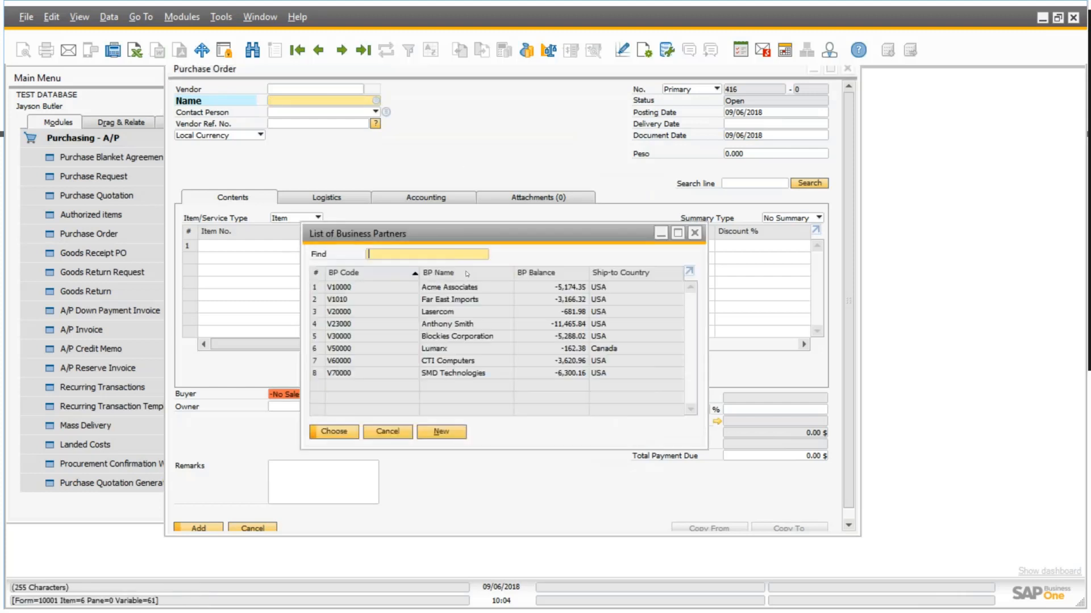
left_click(468, 303)
key("Return")
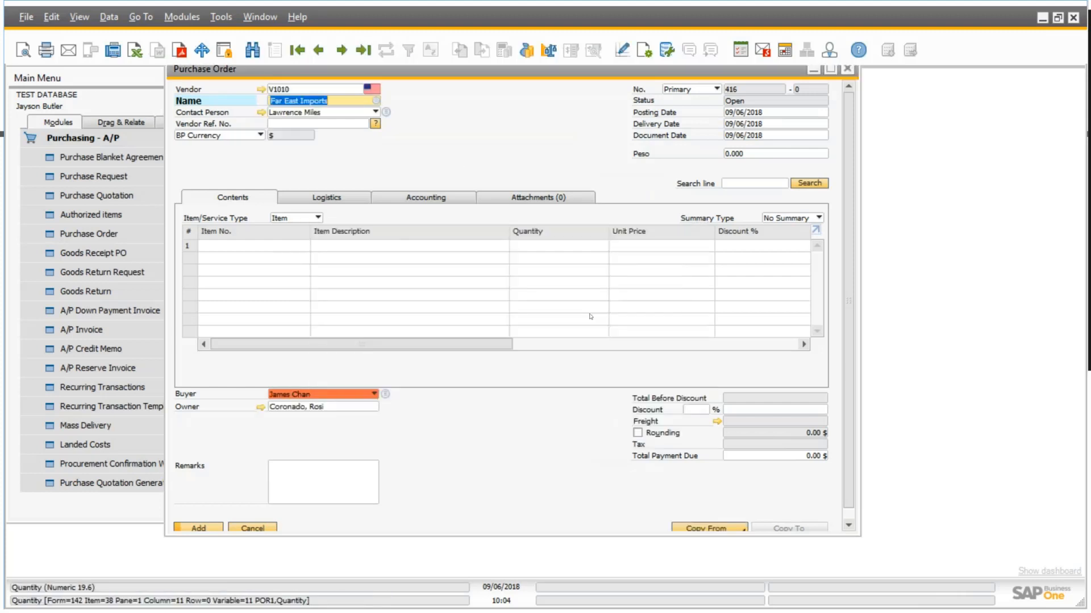
left_click_drag(528, 69, 508, 76)
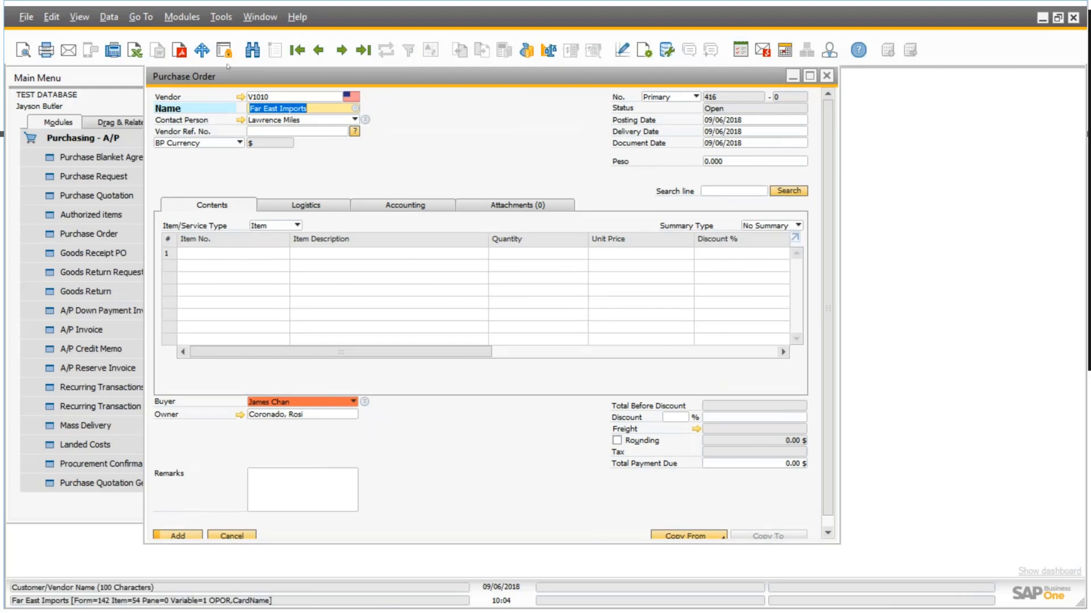
Display the purchase order's user-defined fields and choose N for the Autorization? field.
left_click(80, 16)
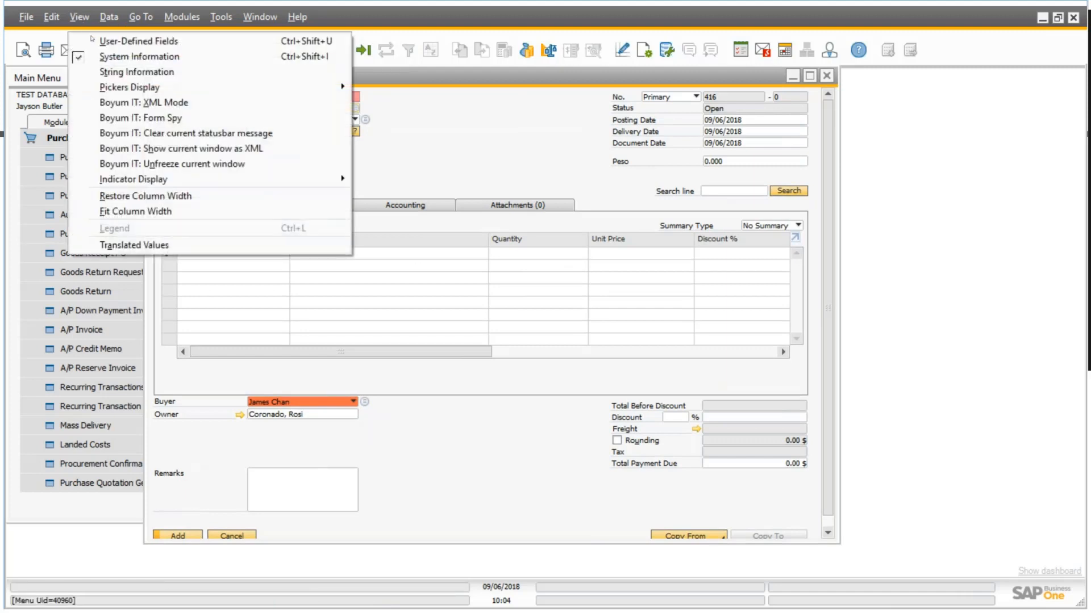
left_click(130, 39)
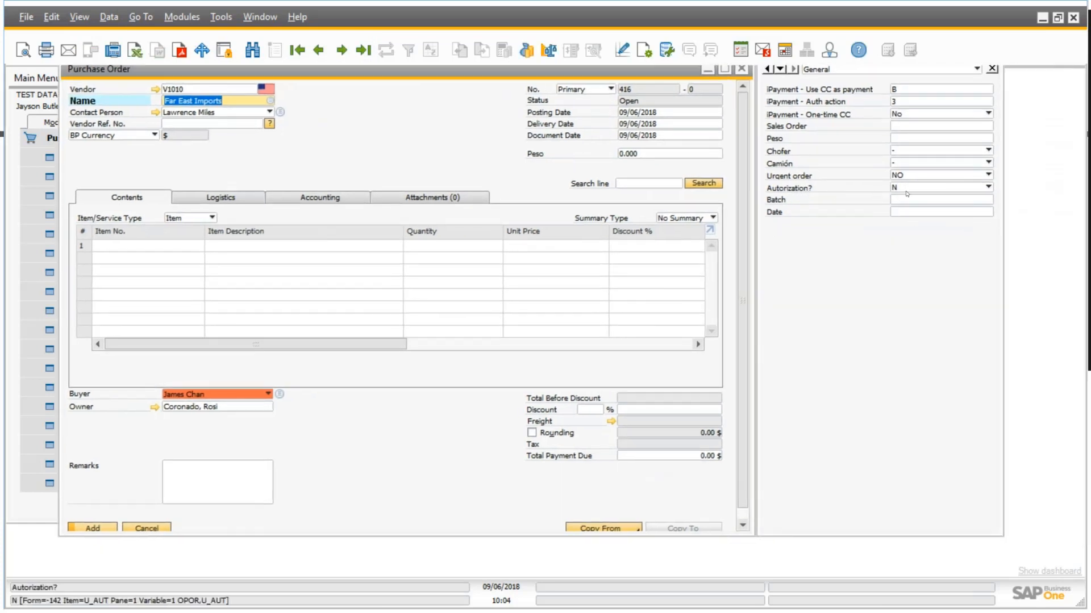
left_click(988, 188)
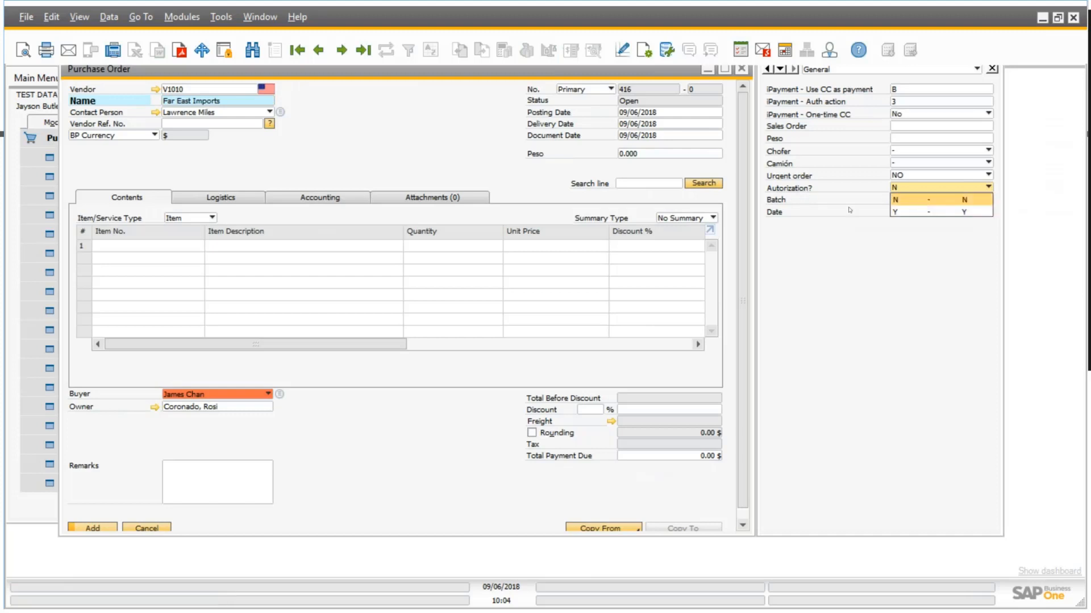
left_click(923, 201)
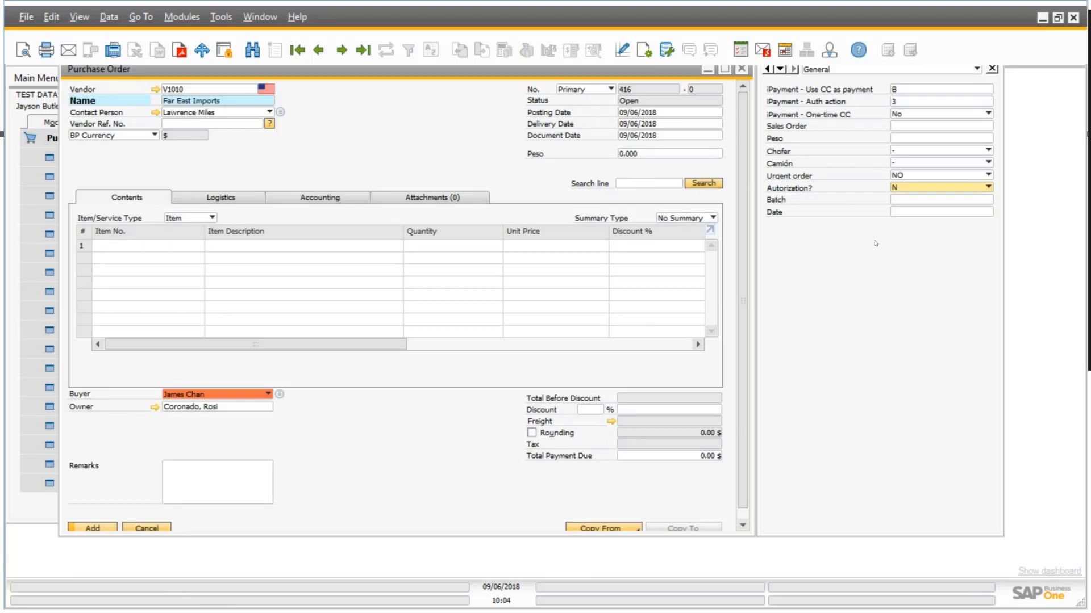
left_click_drag(667, 77, 676, 80)
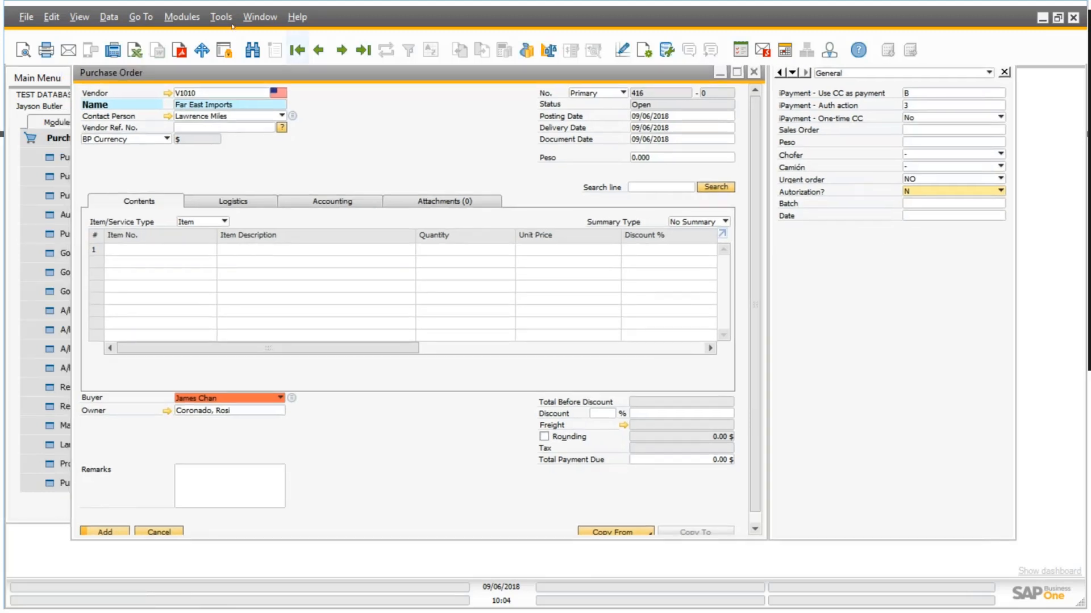
Review the field data of the AUT (Autorization?) user-defined field on the title level of Marketing Documents.
left_click(221, 17)
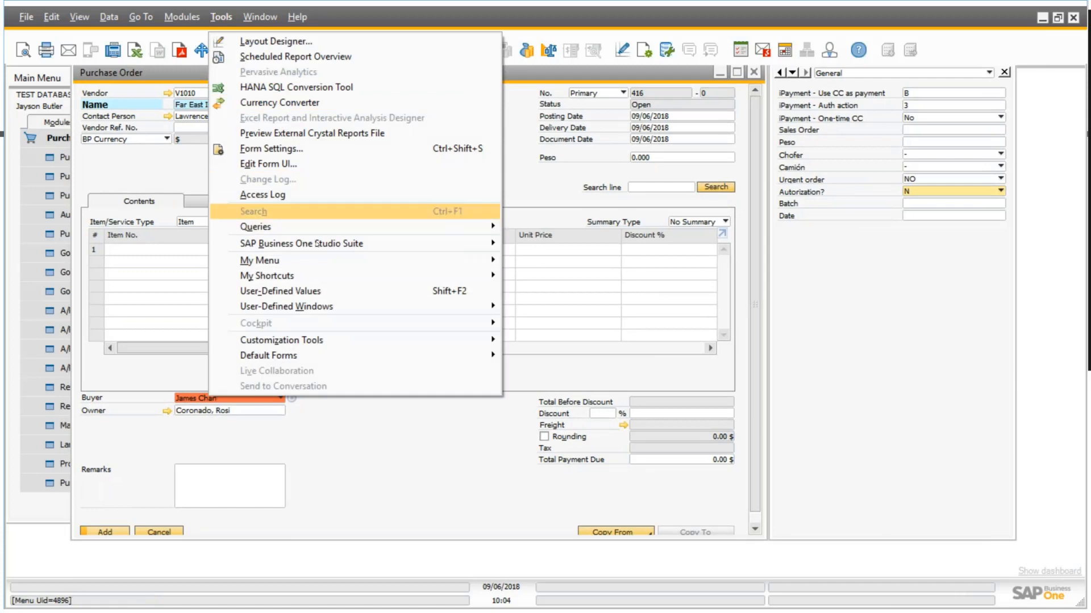
mouse_move(349, 274)
mouse_move(359, 340)
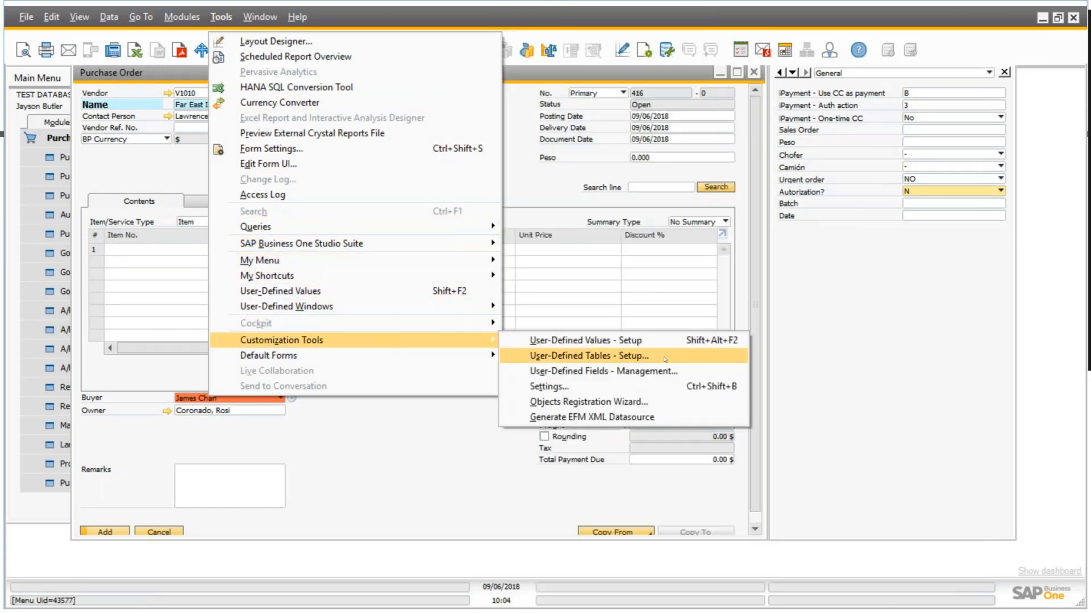
left_click(649, 376)
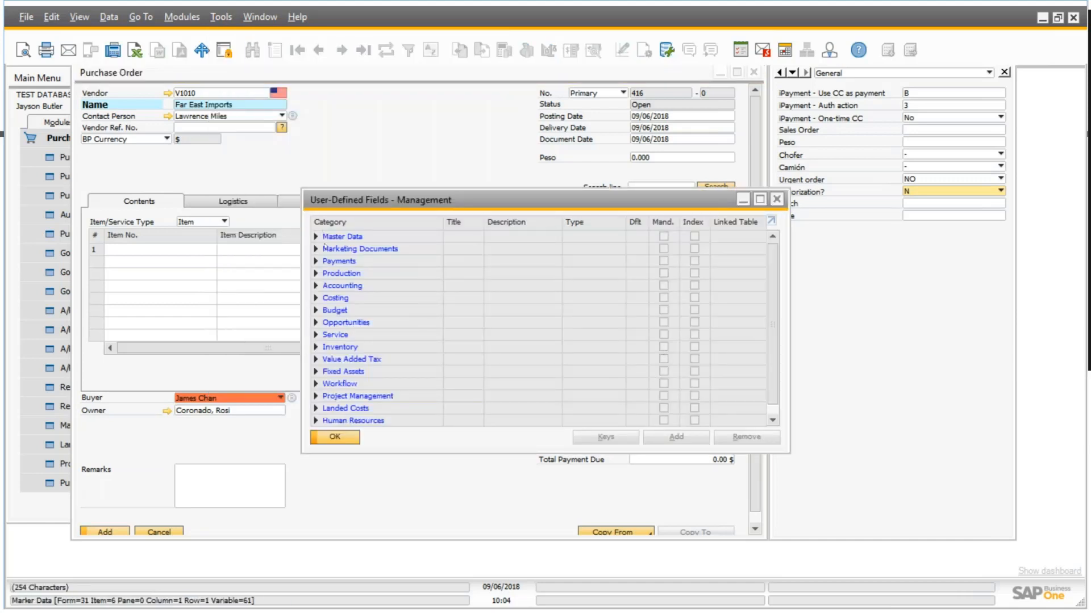
left_click(315, 248)
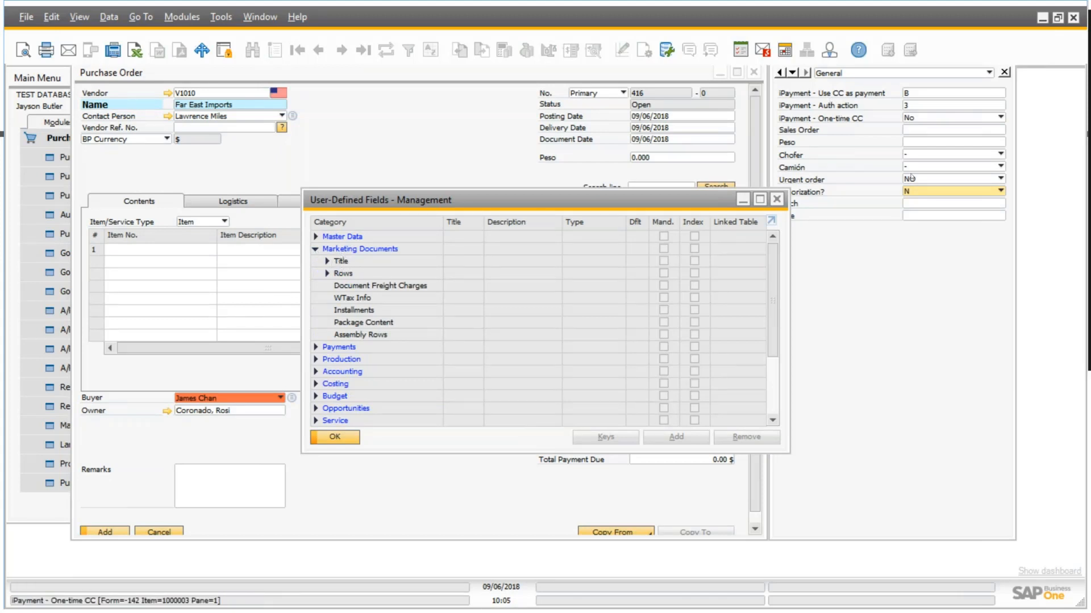
left_click(327, 261)
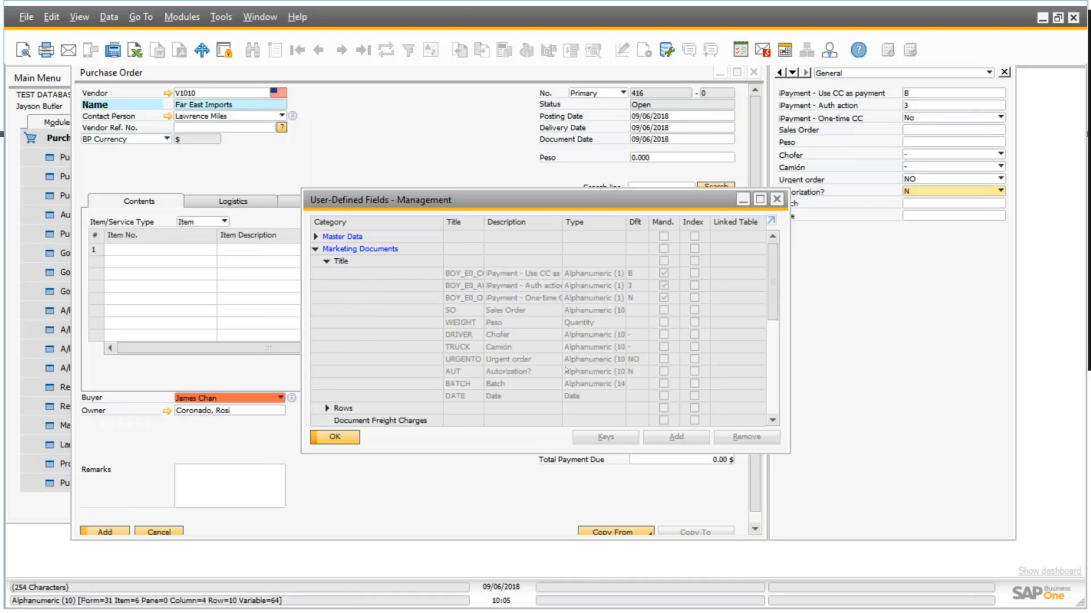
left_click(527, 372)
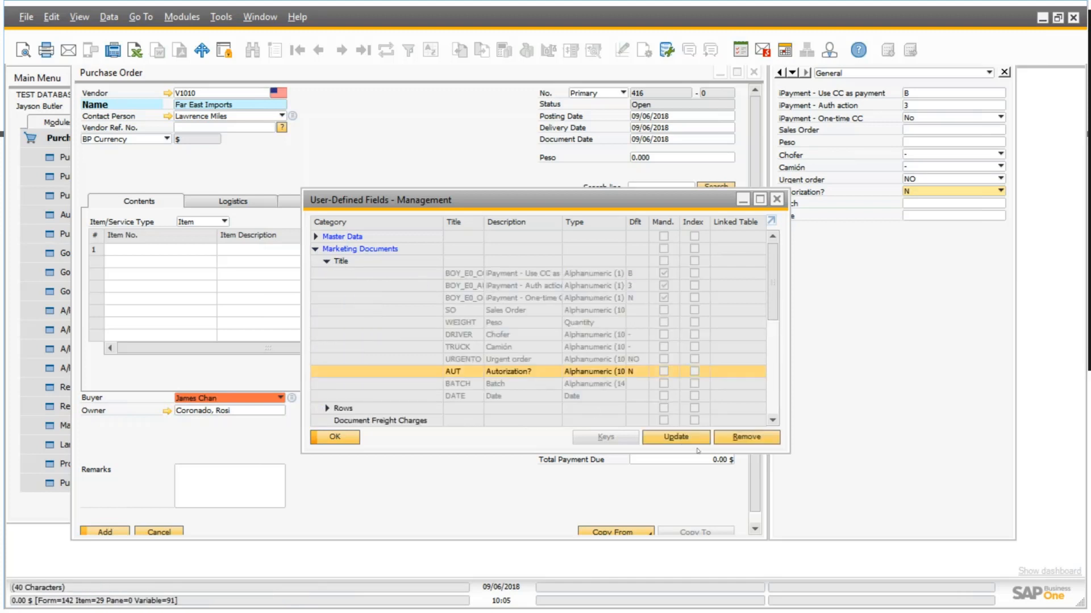
left_click(689, 440)
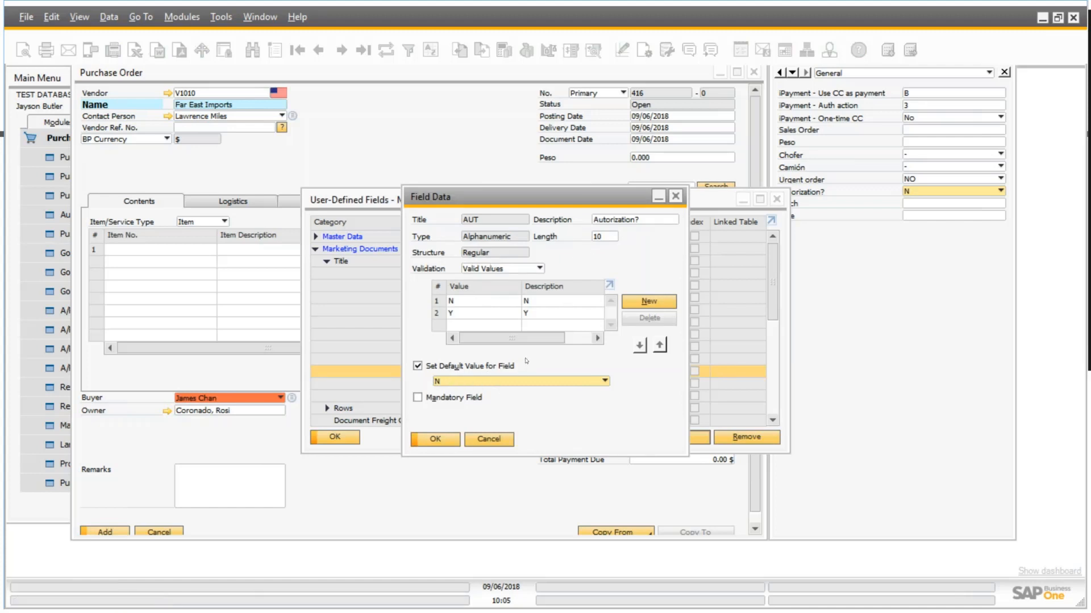
left_click(435, 438)
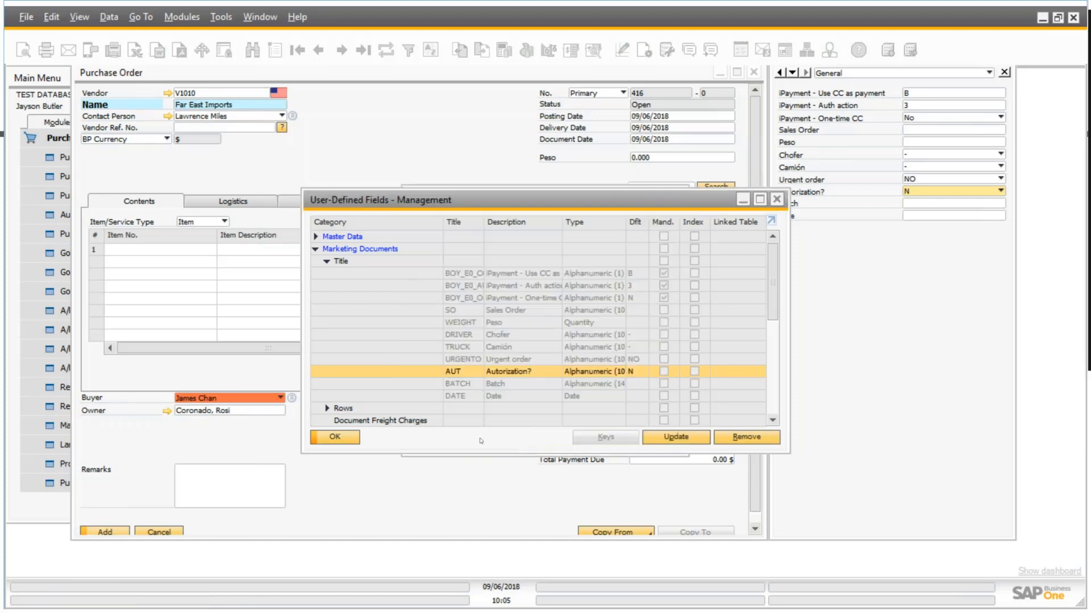
left_click(356, 439)
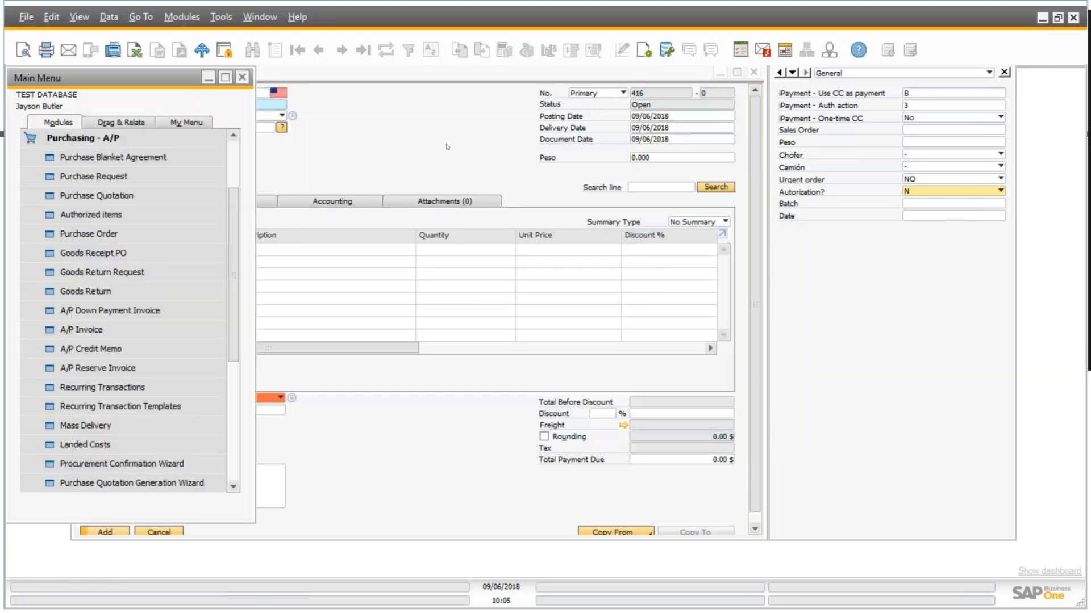
Add the Autorization? user-defined field onto the main purchase order window, placed below the Owner field.
left_click_drag(465, 72, 476, 83)
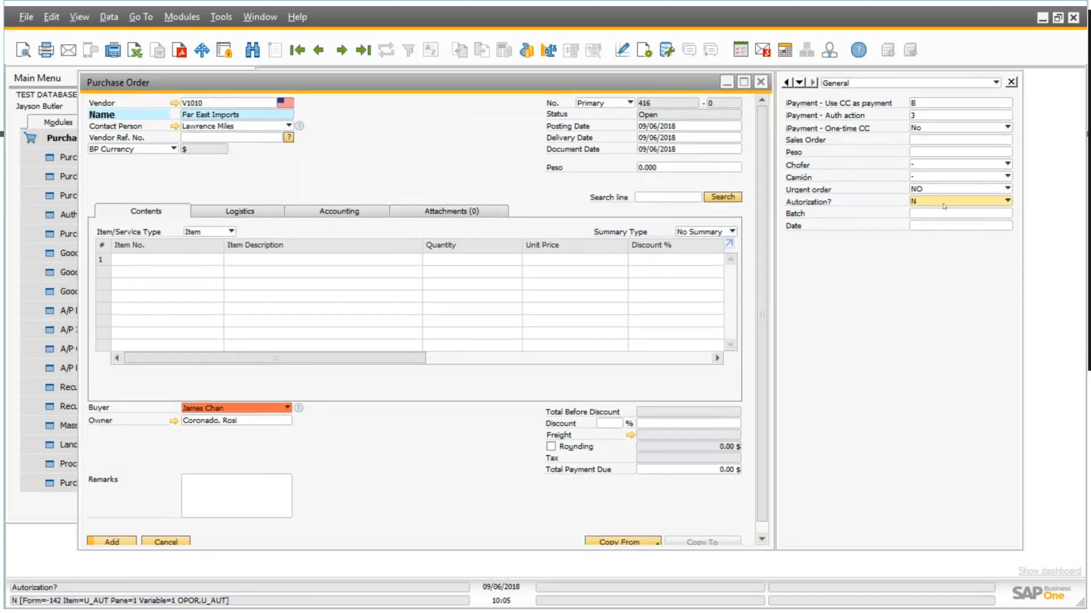
right_click(943, 205)
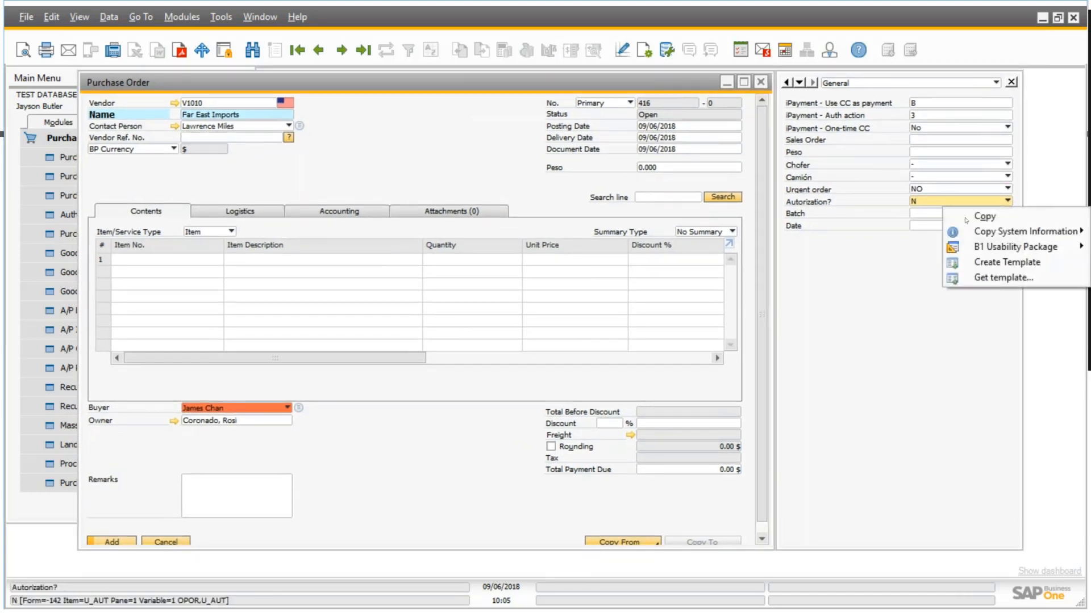
mouse_move(992, 247)
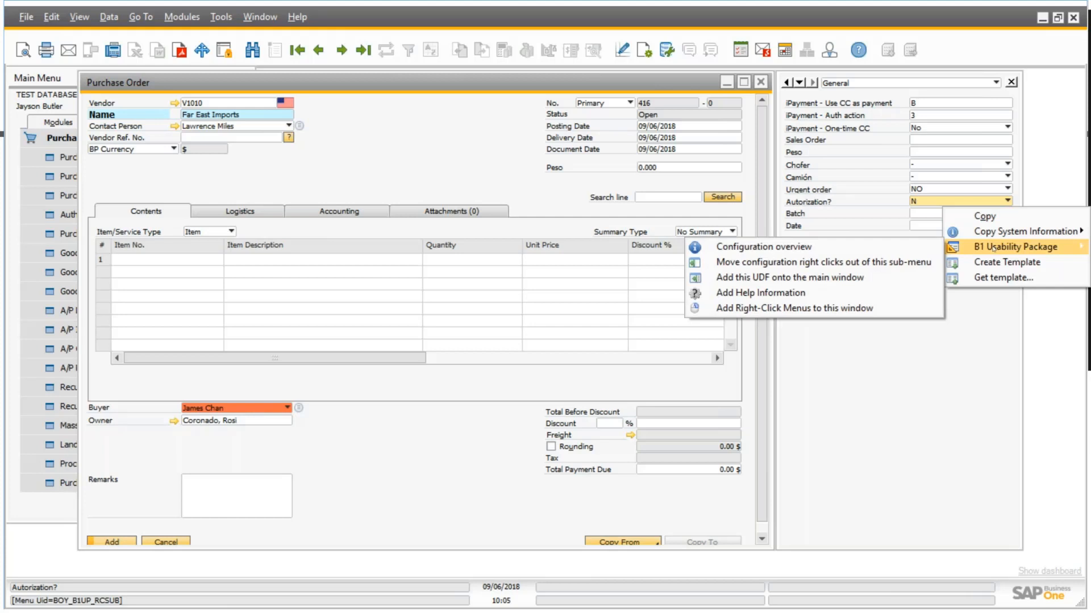
left_click(860, 279)
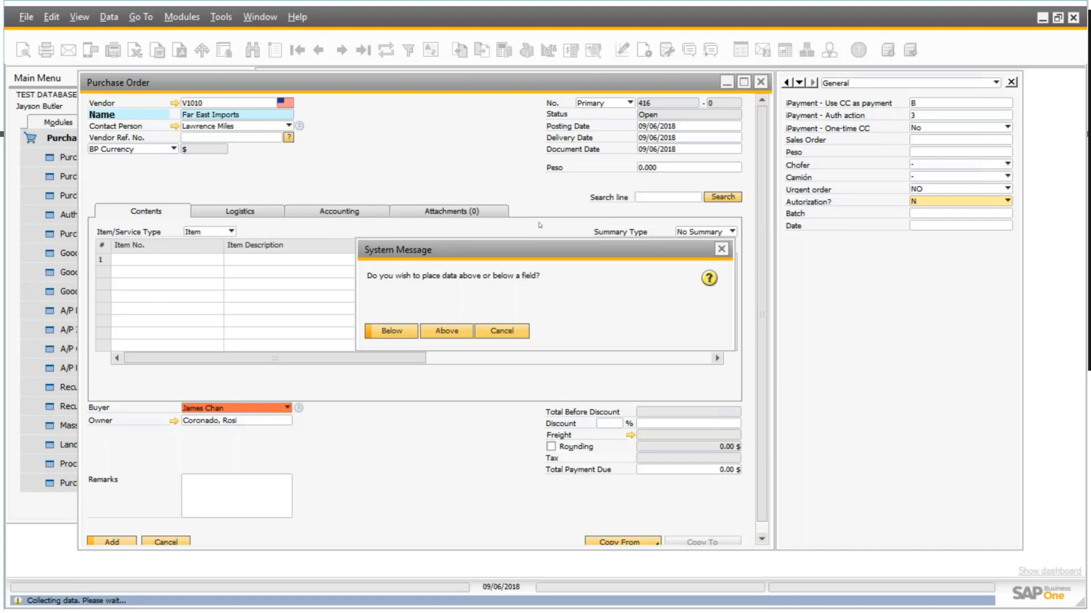
left_click(400, 330)
left_click(403, 329)
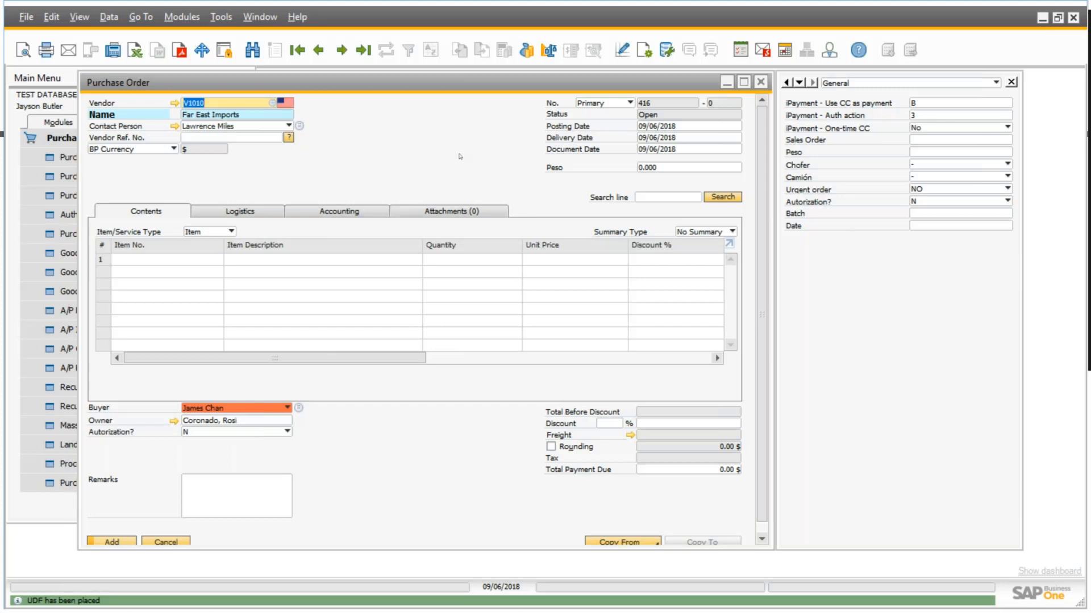
Hide the purchase order's user-defined fields pane and go to the first line's Item No.
left_click_drag(452, 80, 447, 74)
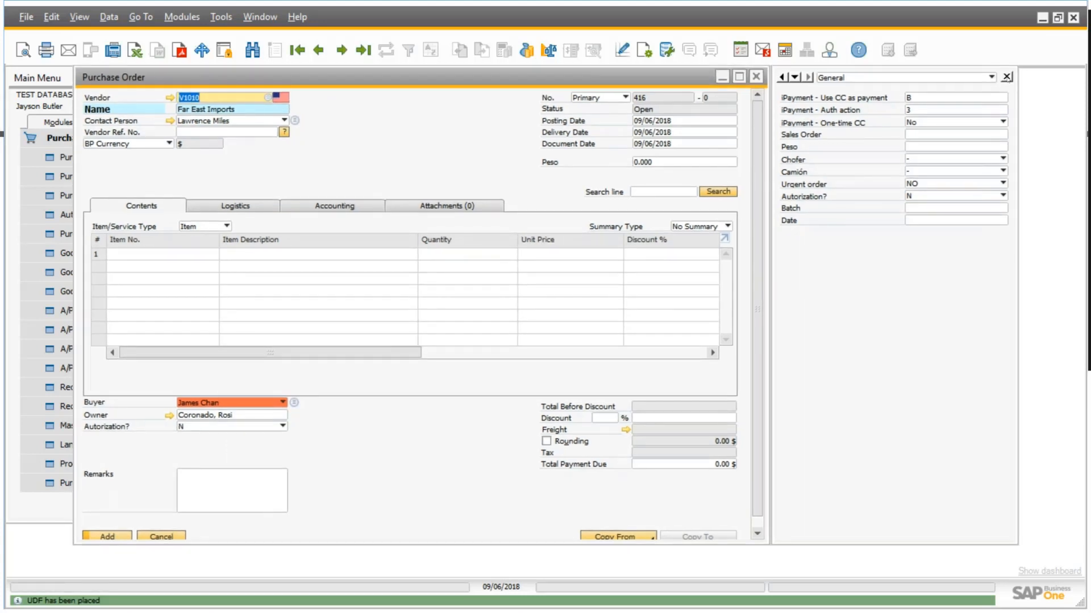
left_click(1007, 77)
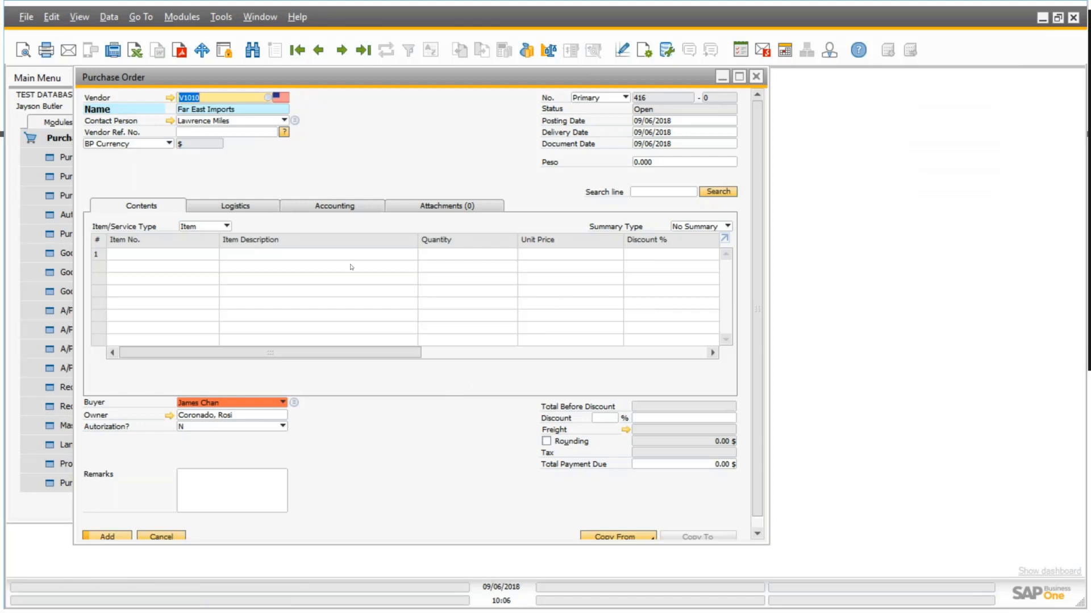
left_click(215, 277)
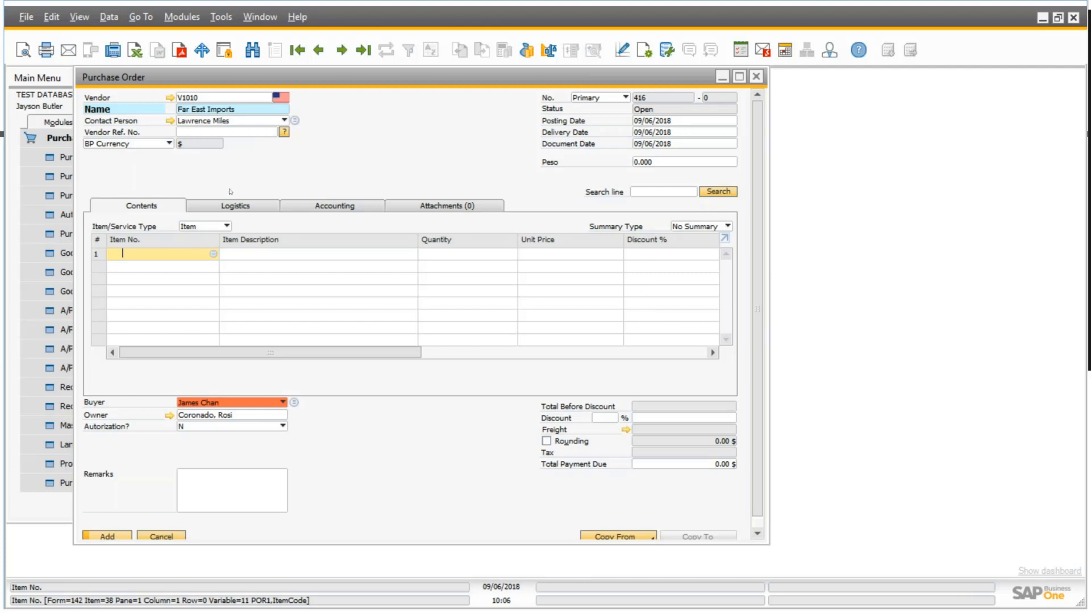
Start a new B1 Validation configuration for the purchase order window with the "Other event" trigger option.
right_click(387, 164)
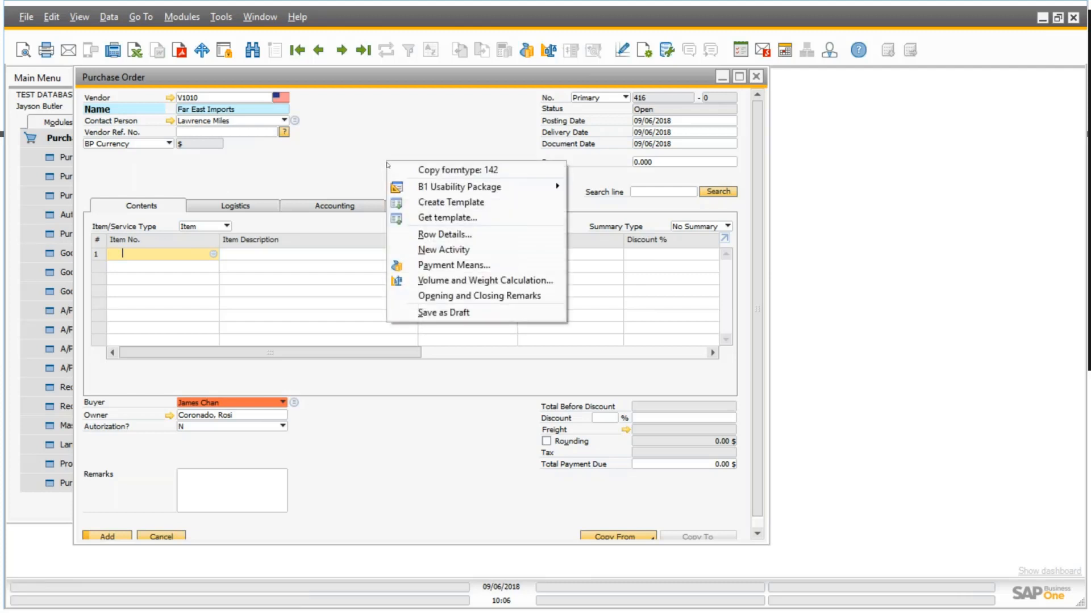
mouse_move(445, 189)
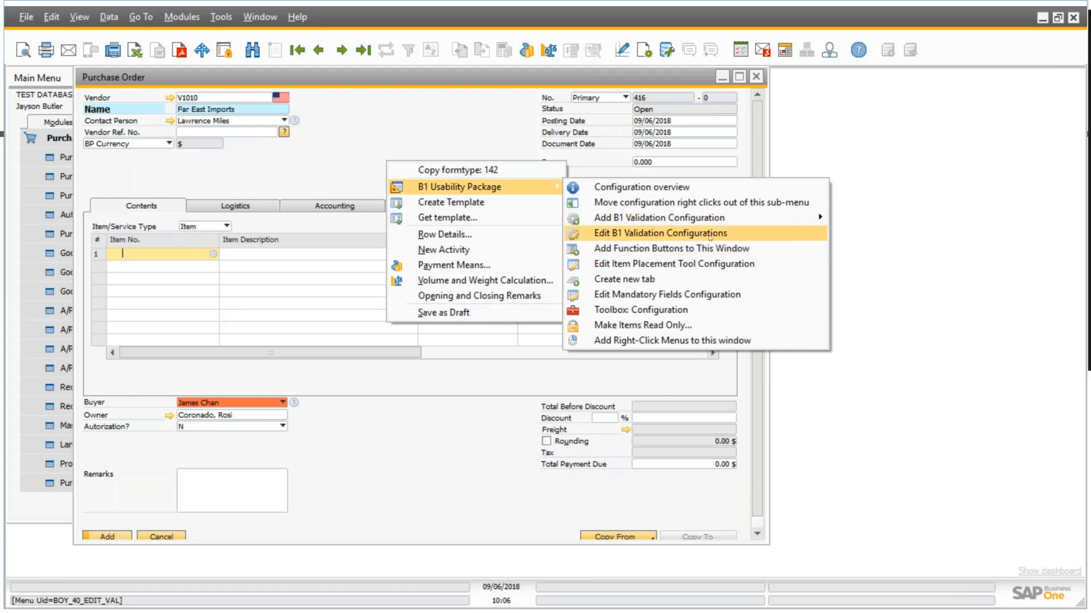
mouse_move(710, 219)
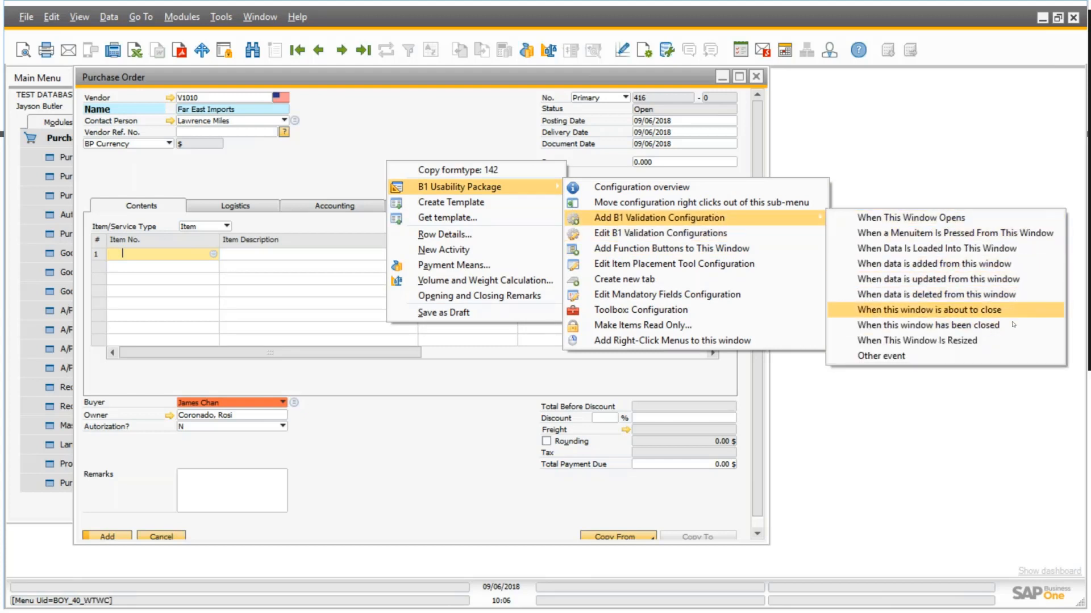
left_click(918, 358)
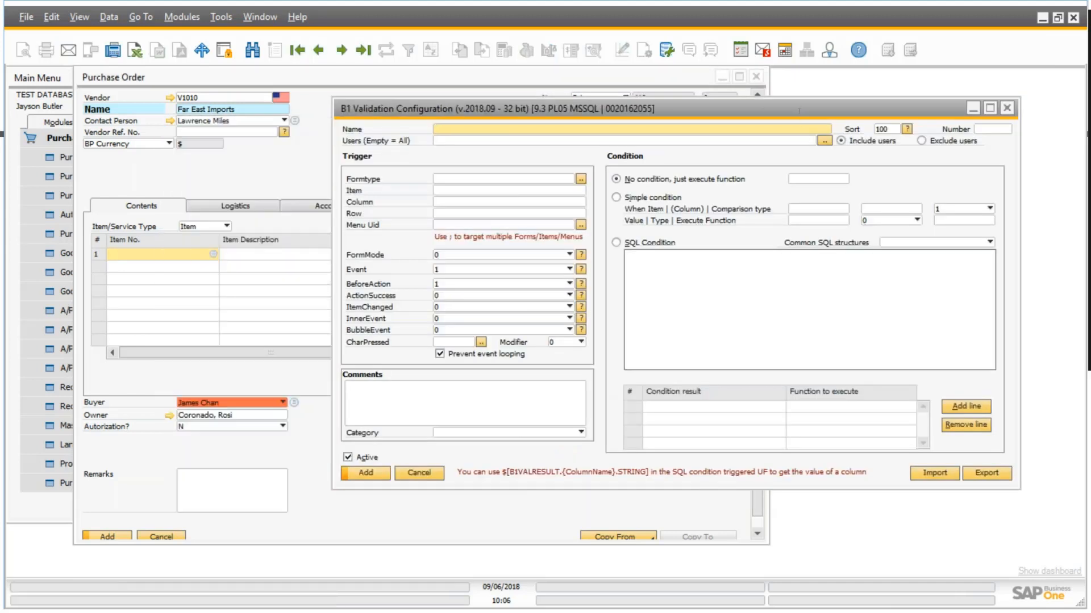
left_click_drag(817, 109, 760, 110)
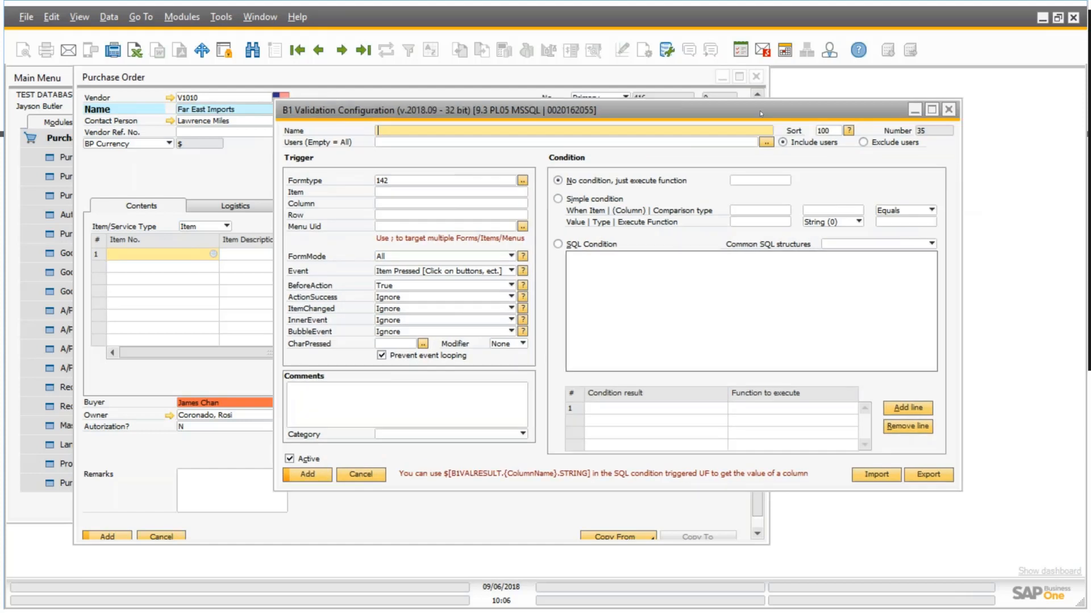
left_click_drag(689, 115, 560, 110)
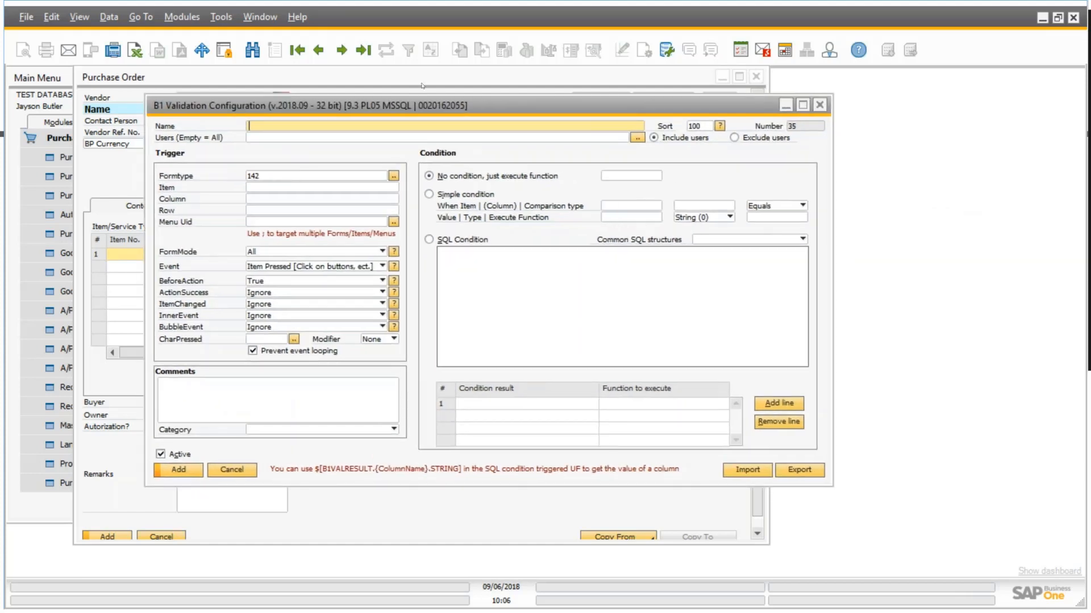
Name the validation configuration "Authorization on Item A00004".
type("Authorization on Item A00004")
Look through the trigger's form types for the Purchase Order entry, then return to the trigger's Item field.
left_click(295, 178)
left_click(394, 177)
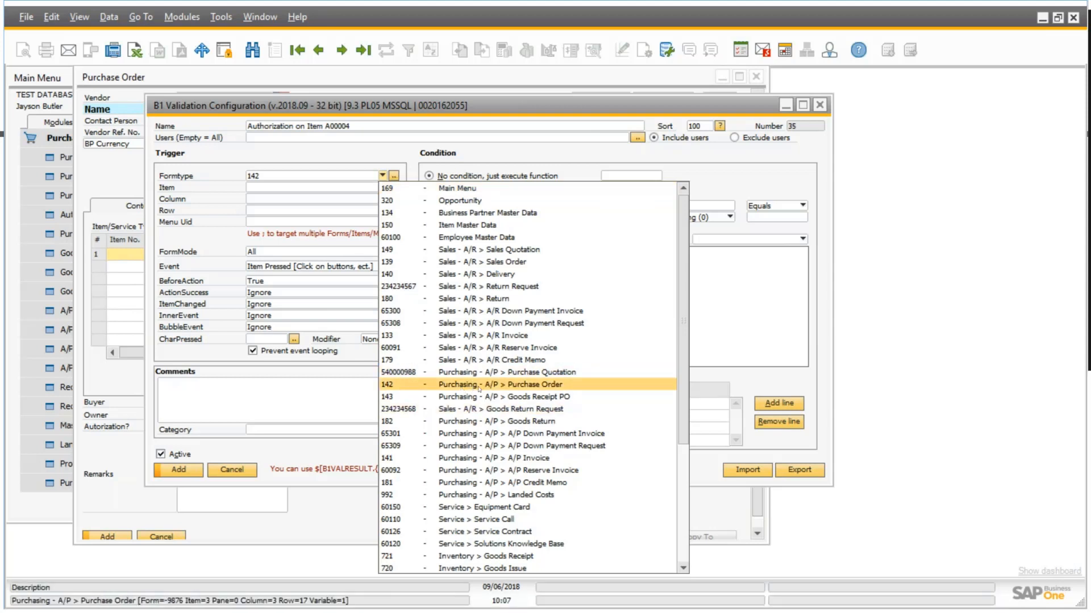
left_click(330, 188)
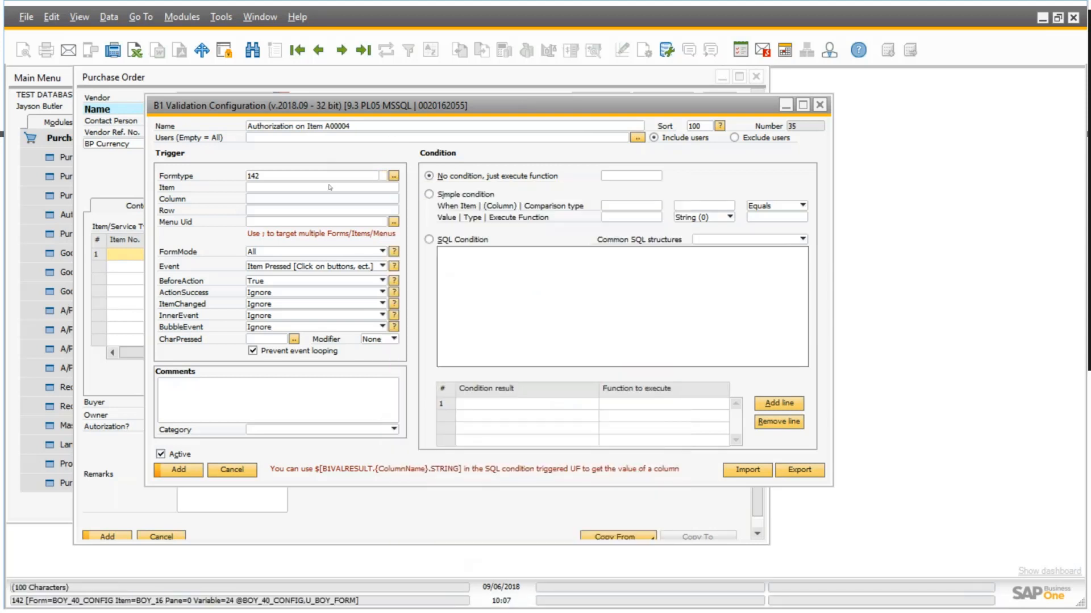
left_click(329, 188)
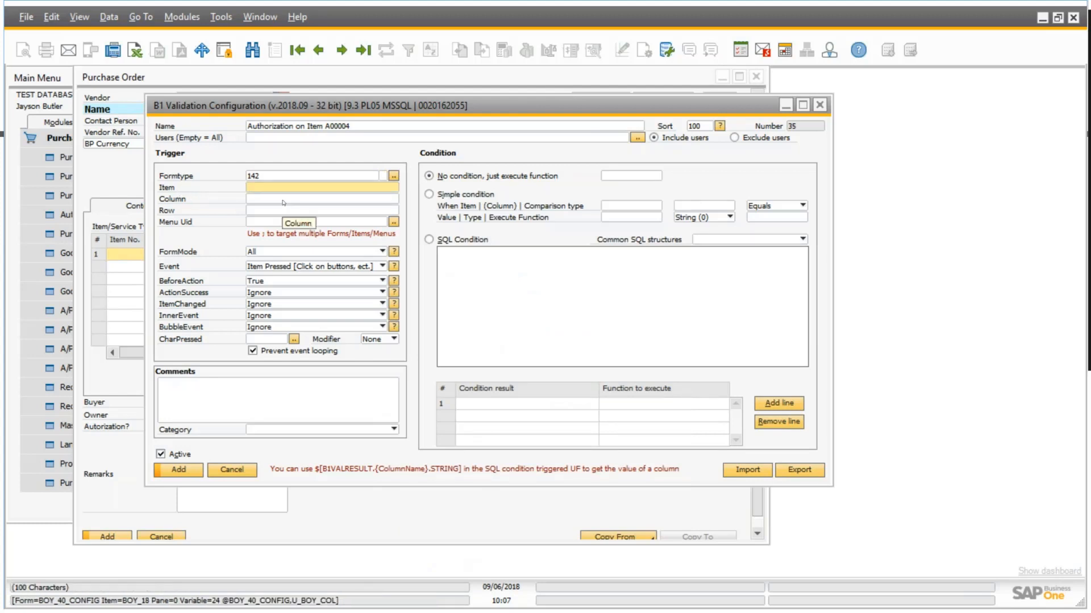
Set the trigger's Item to 1 and move the validation configuration window clear of the purchase order's header fields.
type("1")
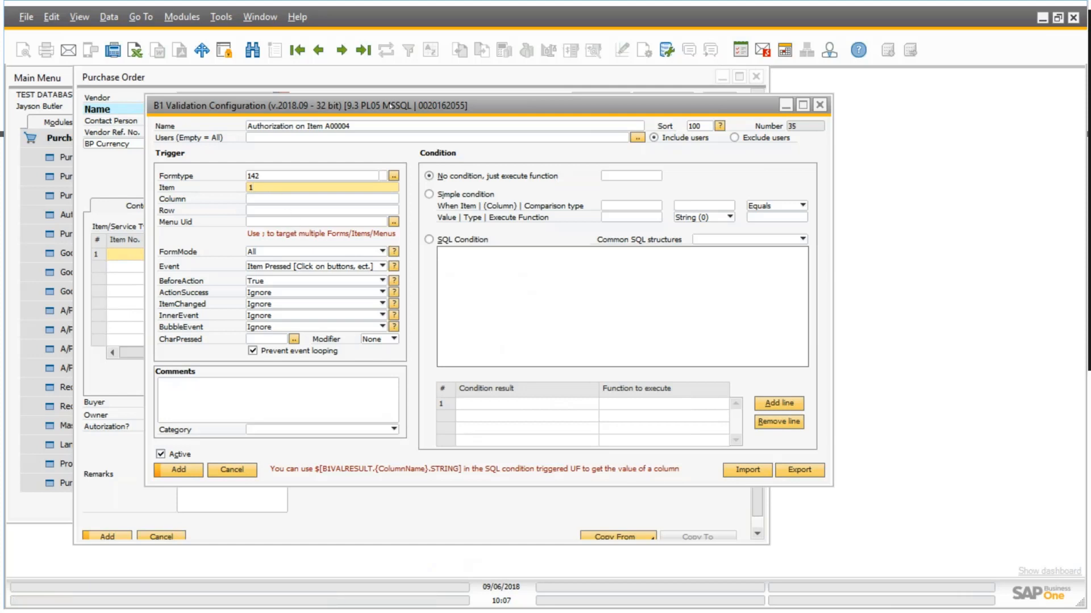
left_click_drag(383, 107, 475, 95)
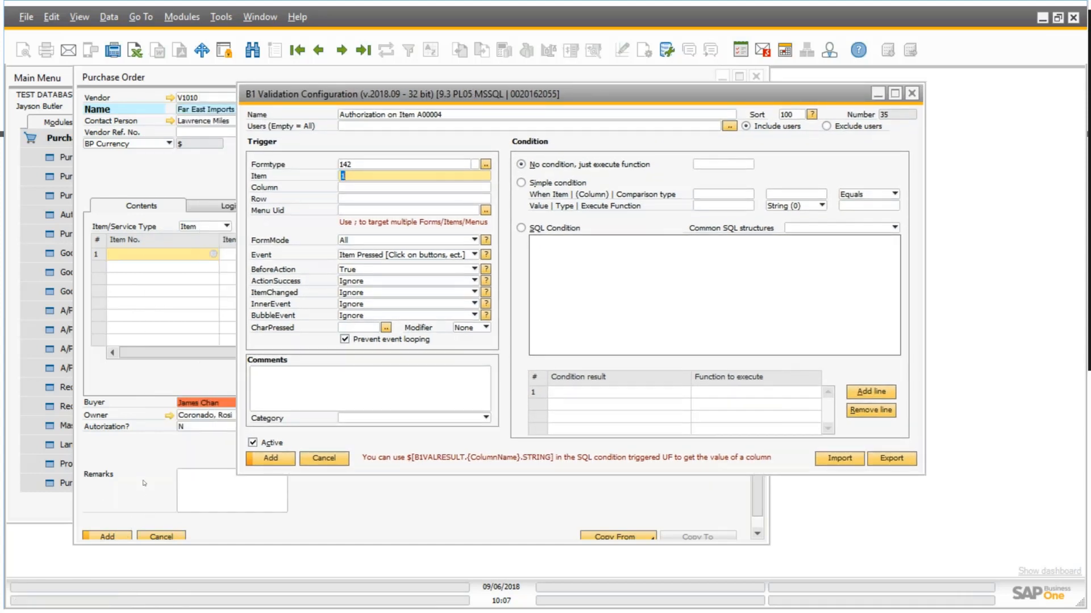
Look up the item UID and form type of the purchase order's Add button, and check the System Information display setting.
left_click(166, 256)
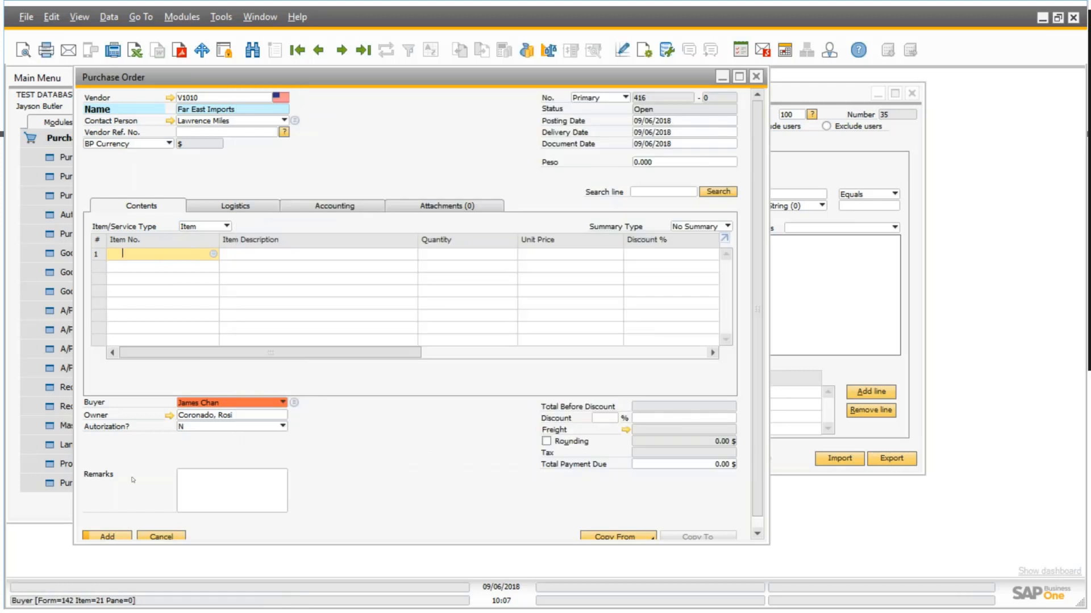
right_click(116, 537)
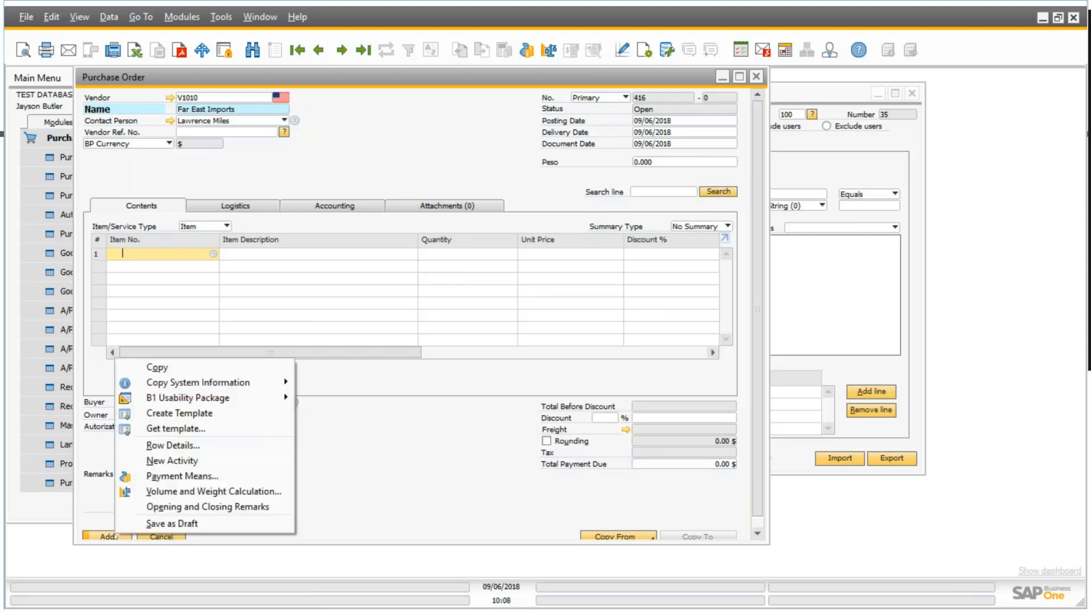
mouse_move(172, 386)
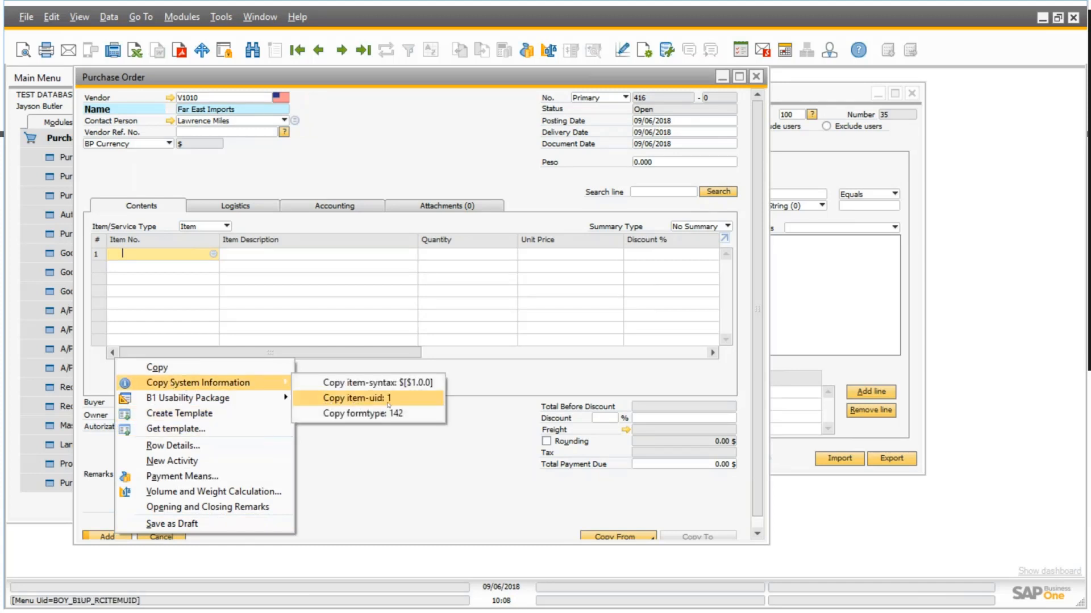
left_click(390, 433)
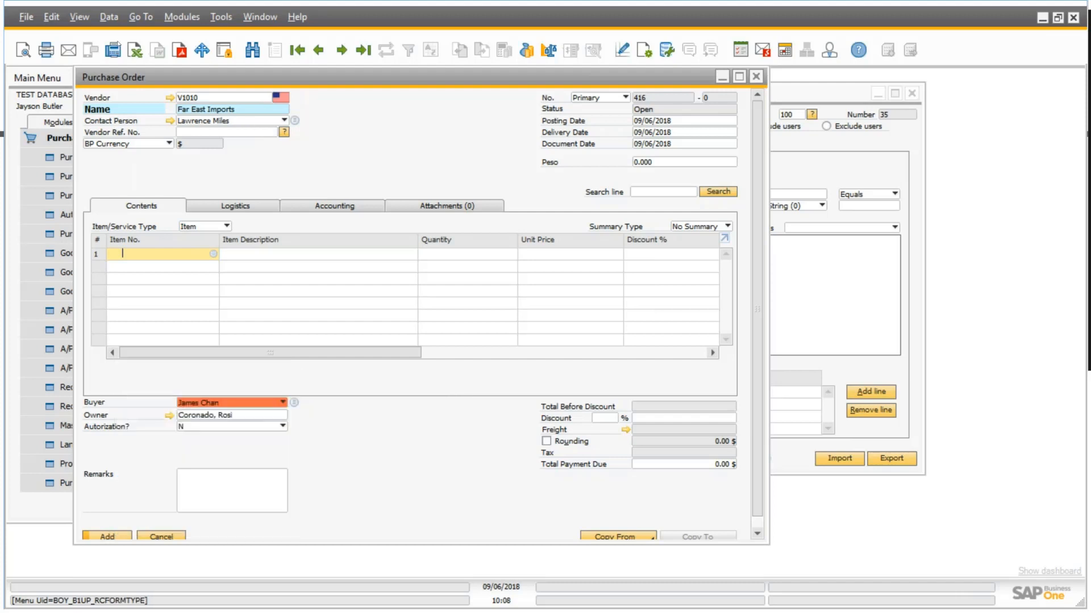
left_click(79, 17)
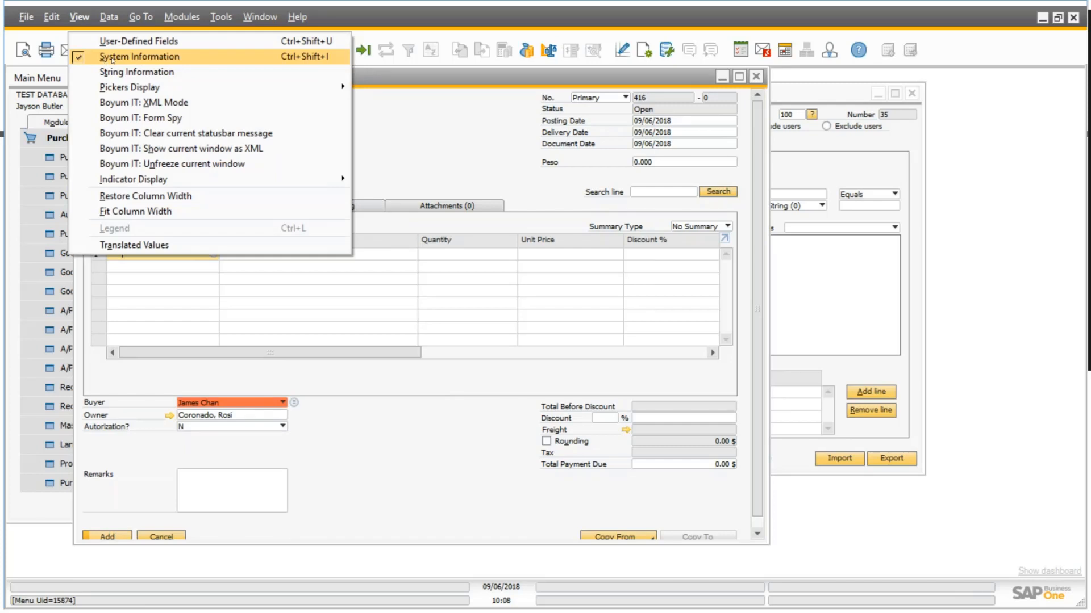
left_click(395, 441)
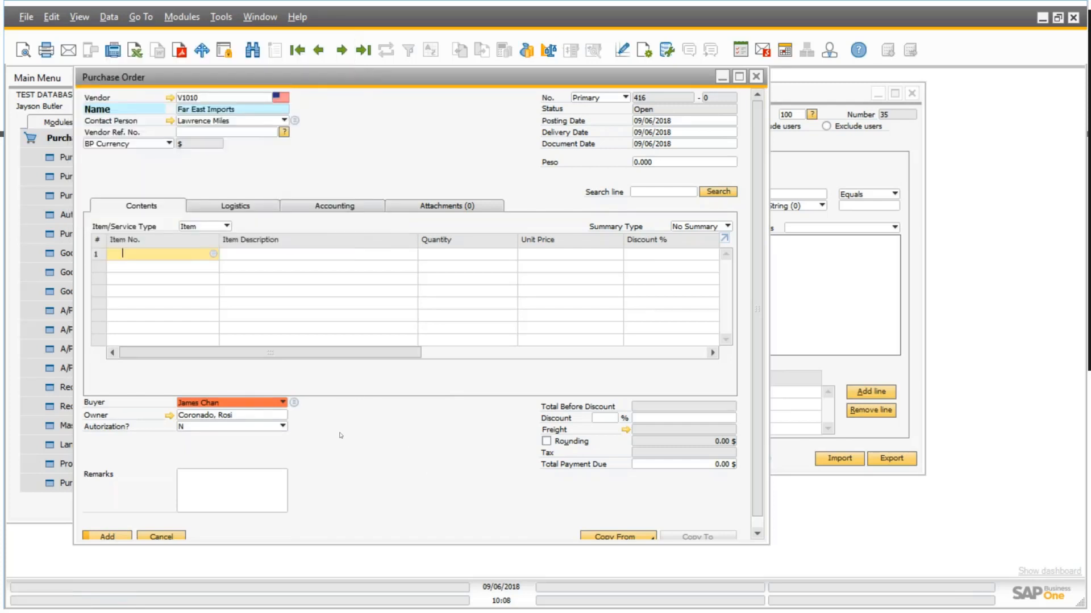
right_click(116, 536)
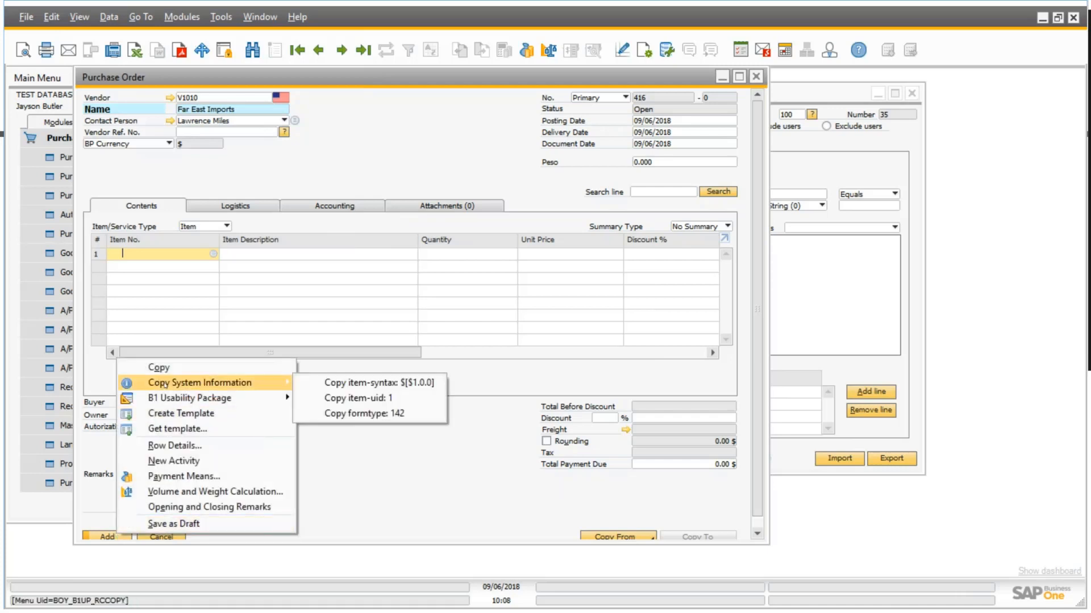
left_click(452, 473)
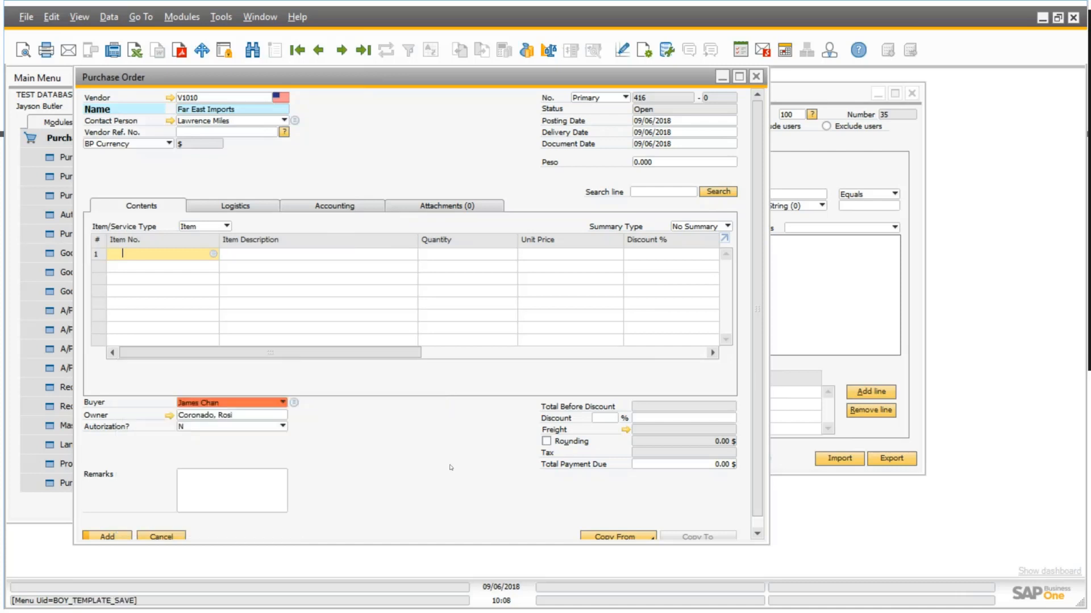
Examine the copyable system information for the first line's Item No. field, then return to the validation configuration.
right_click(147, 256)
mouse_move(188, 276)
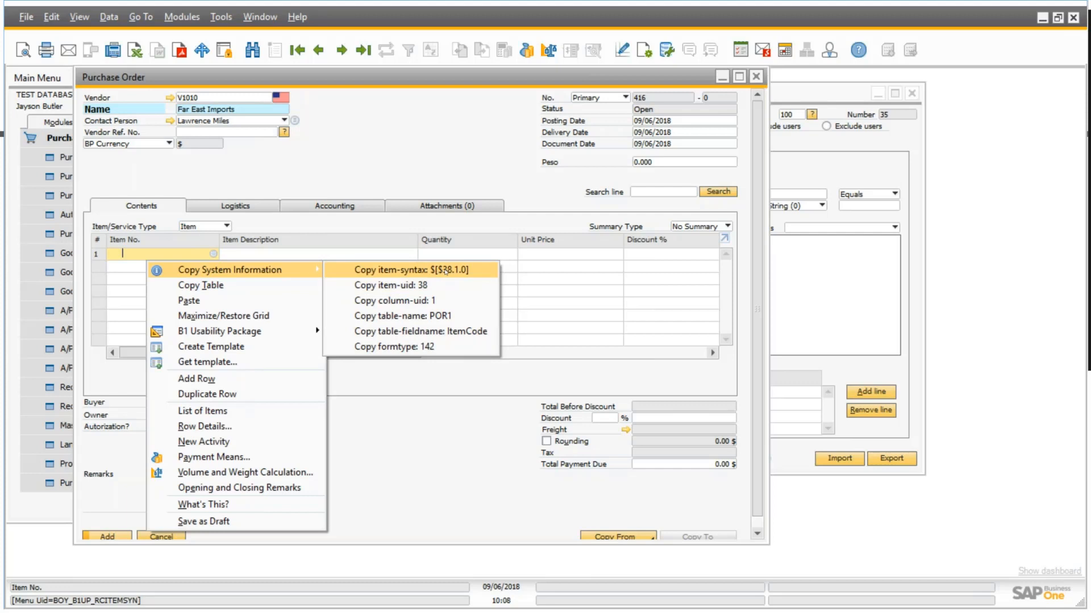
left_click(447, 432)
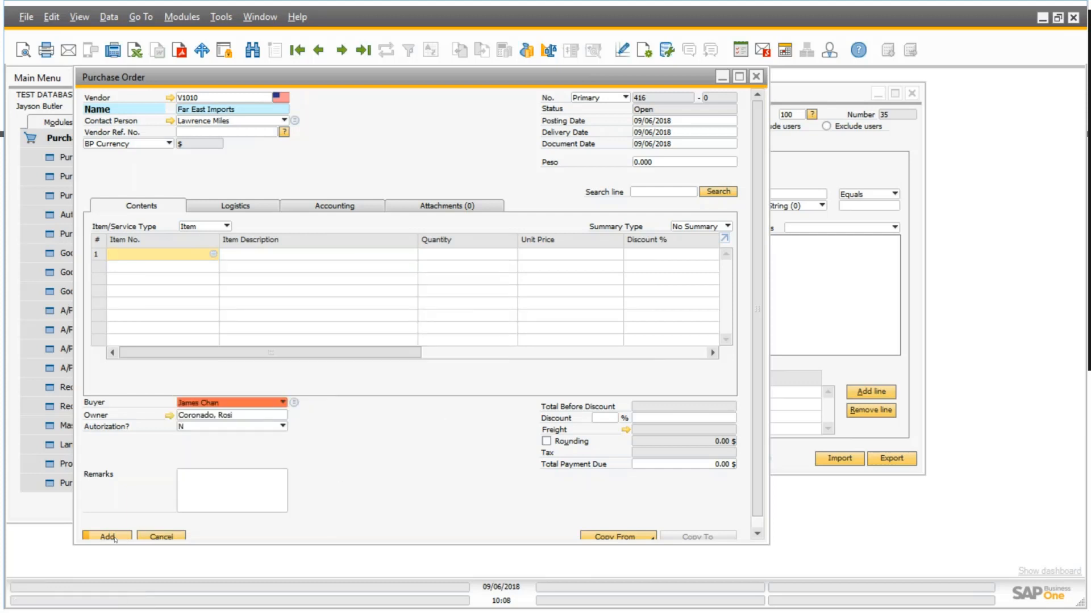
left_click(114, 538)
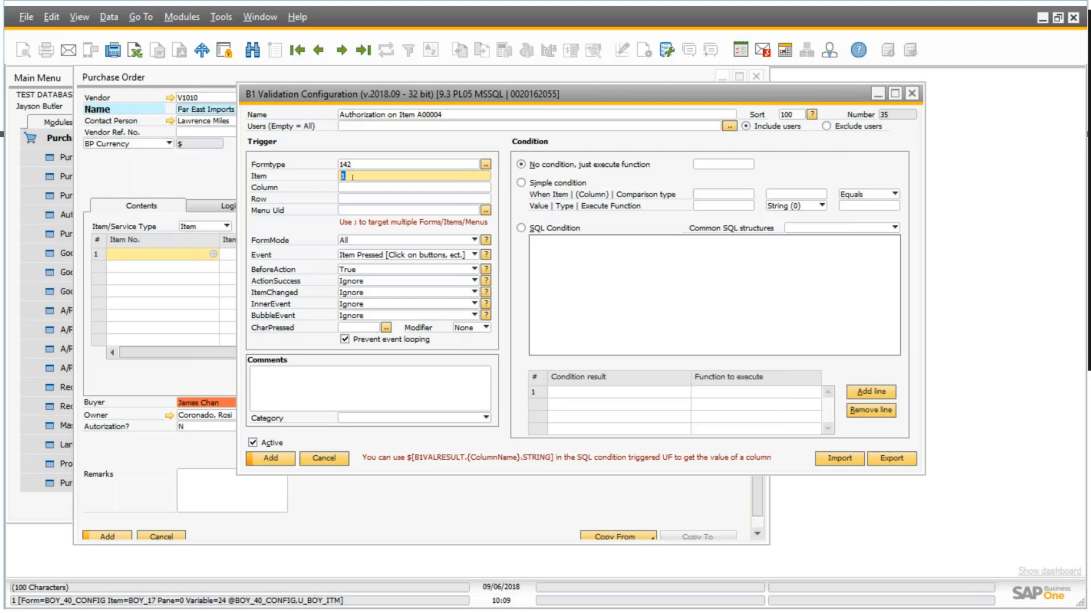
Review the trigger's FormMode choices, keeping All, and recheck the Formtype and Item values.
left_click(476, 241)
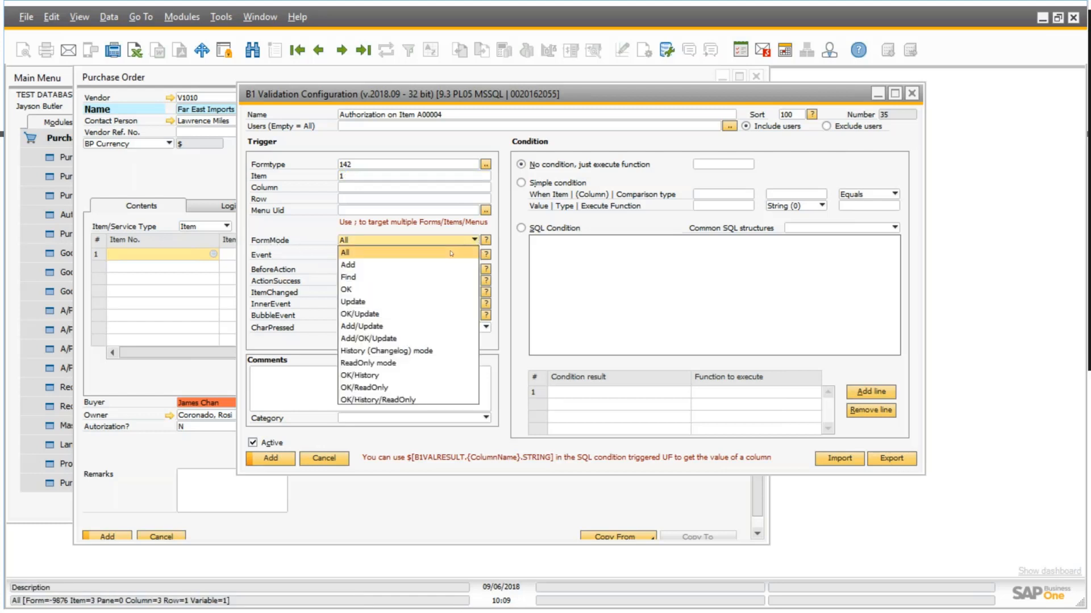
left_click(452, 254)
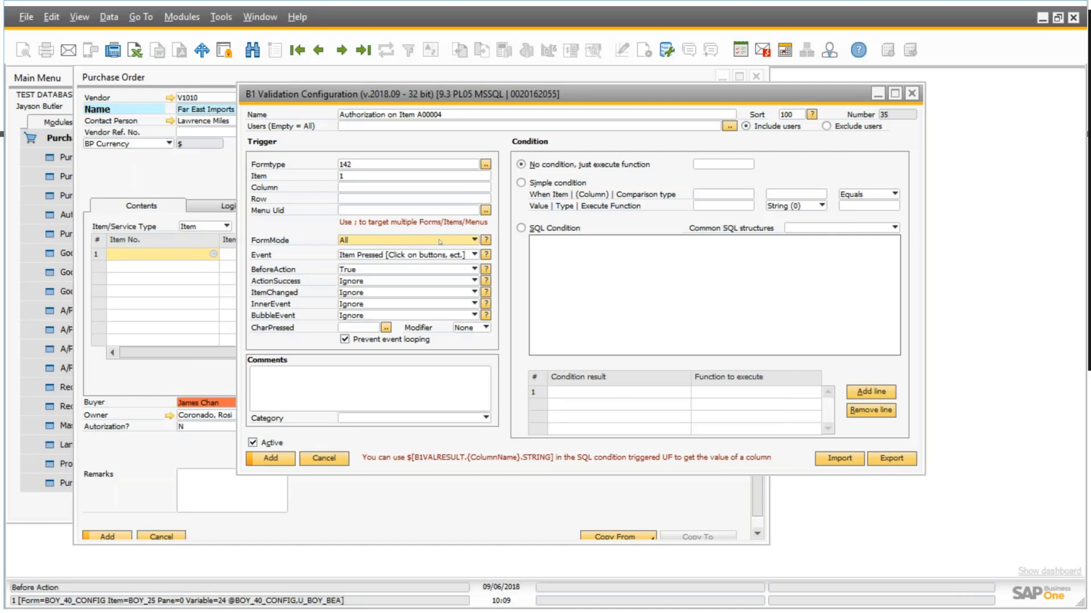
left_click(378, 167)
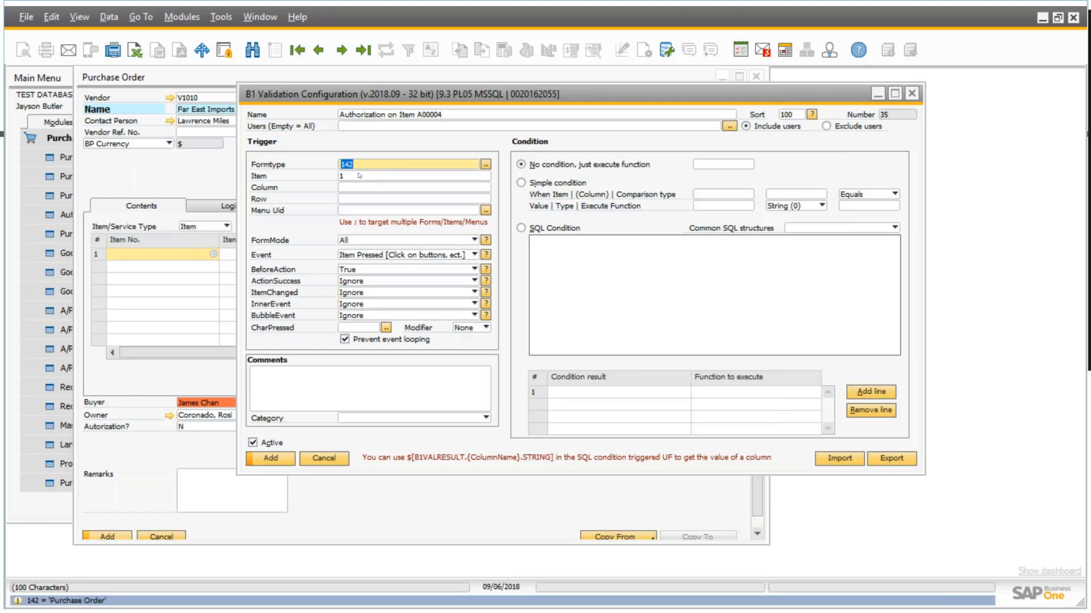
key("Tab")
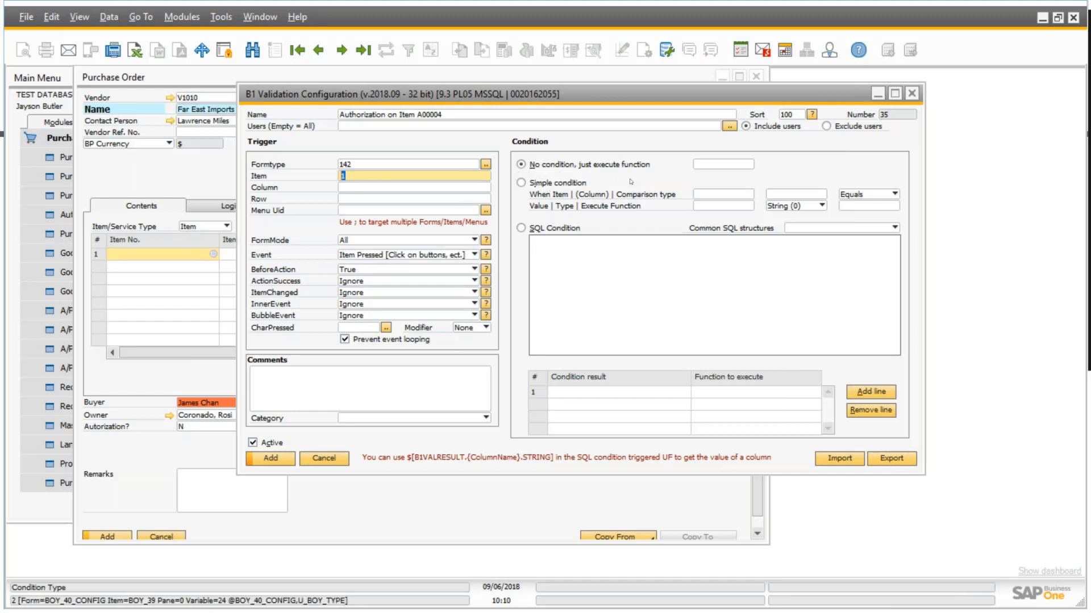
Create a new universal function of type Line Loop for the validation's "No condition, just execute function" option.
left_click(721, 164)
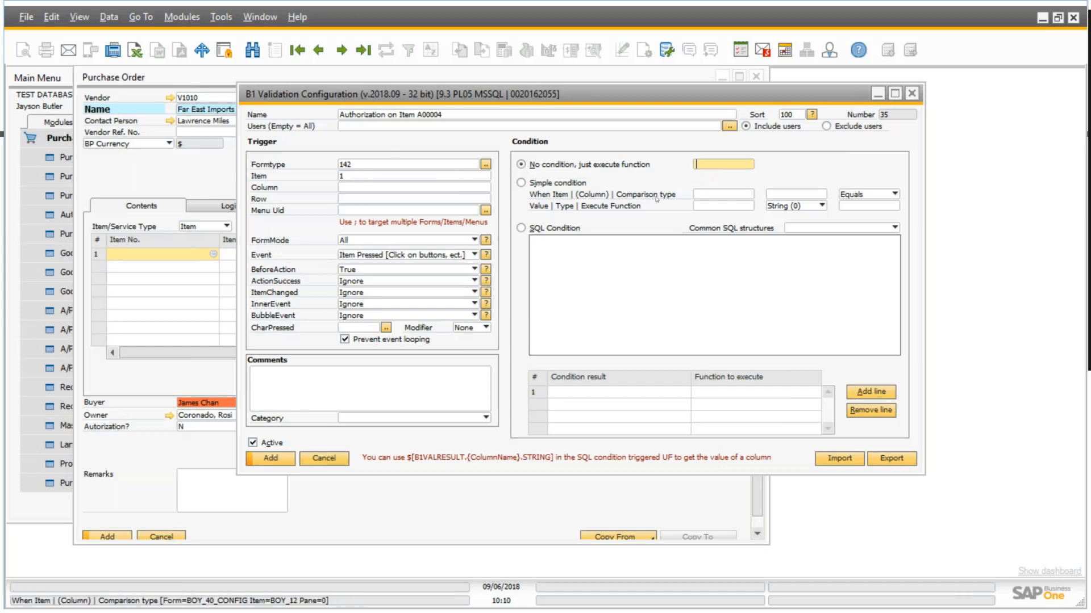
key("Tab")
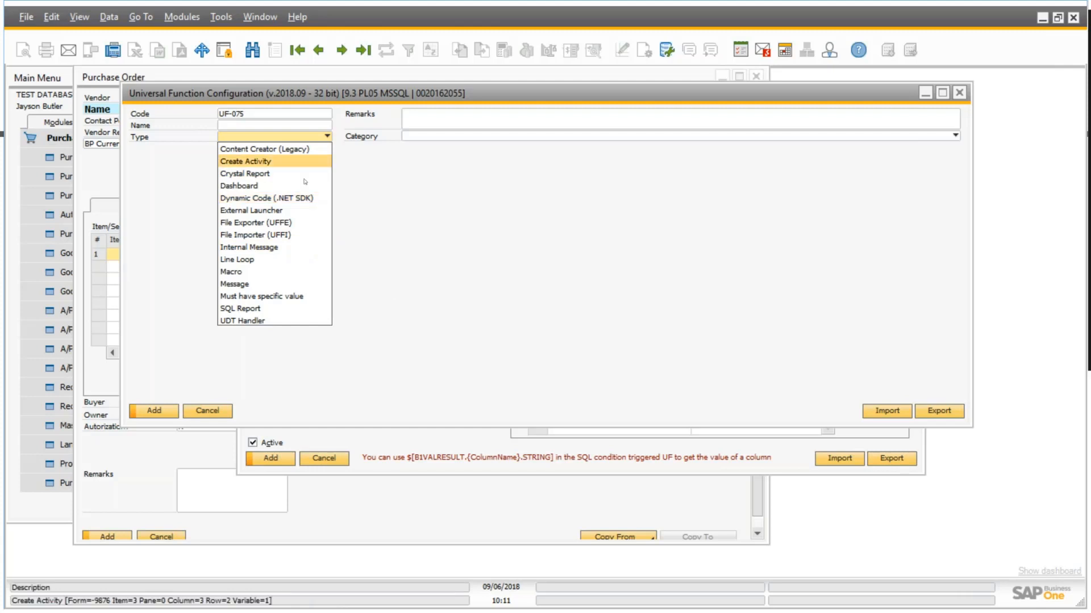
left_click(267, 260)
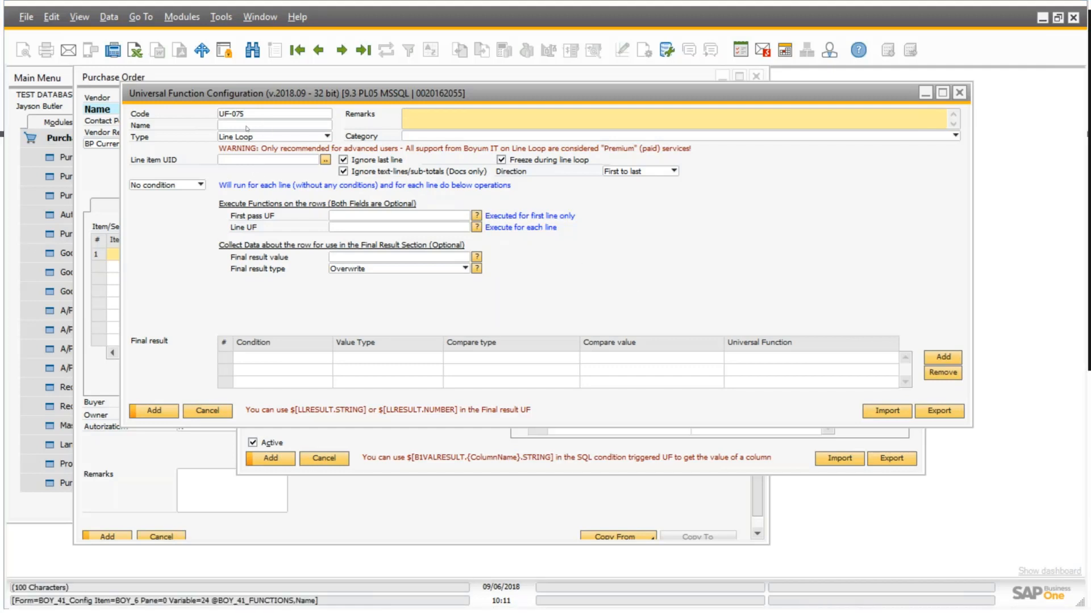
Name the universal function "LineLoop- Authorization A00004".
left_click(295, 129)
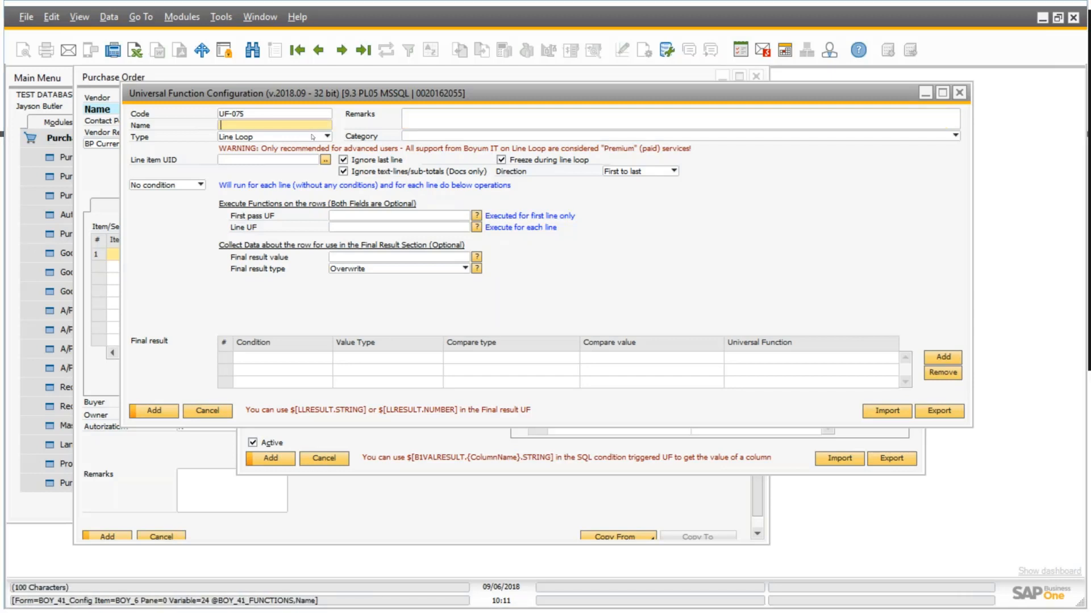
type("LineLoop- Authorization A00004")
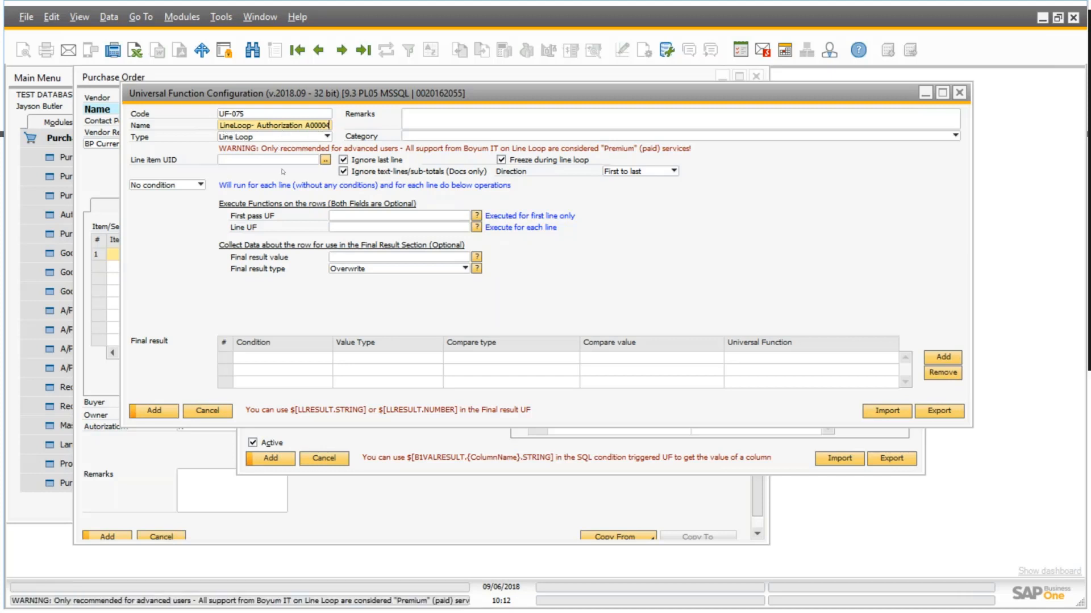
Compare the line loop's No condition, Simple Condition and SQL Condition layouts, and set the condition type to SQL Condition.
left_click(193, 185)
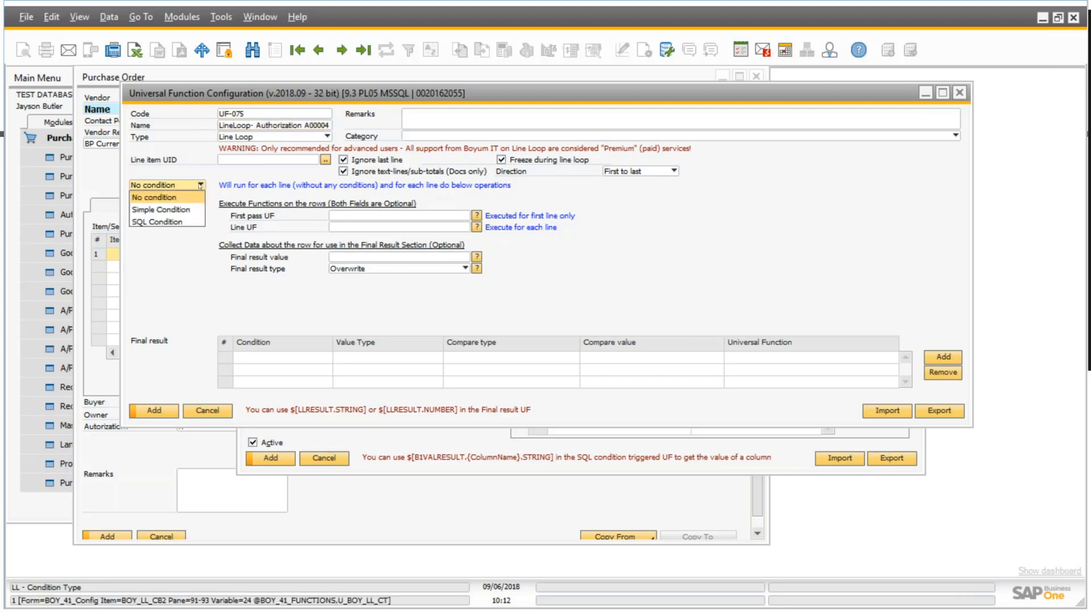
left_click(191, 222)
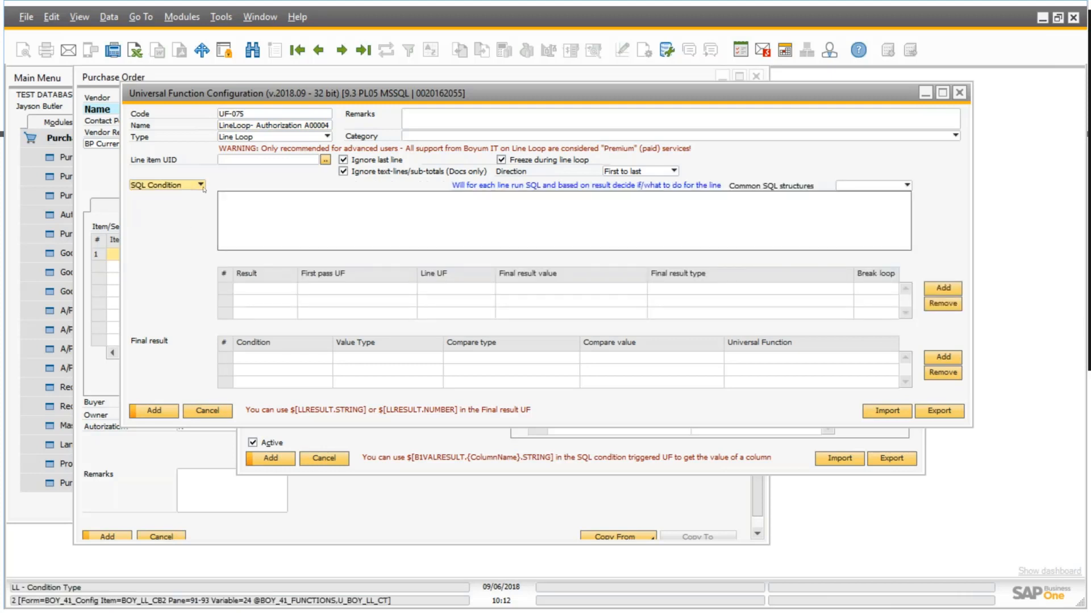
left_click(200, 185)
left_click(195, 210)
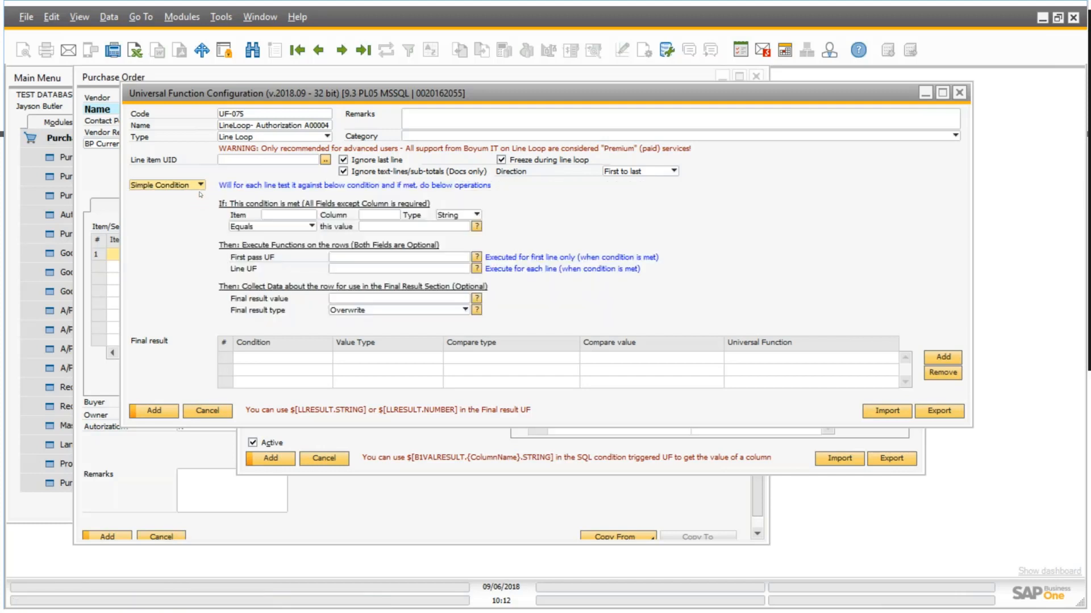
left_click(201, 186)
left_click(200, 197)
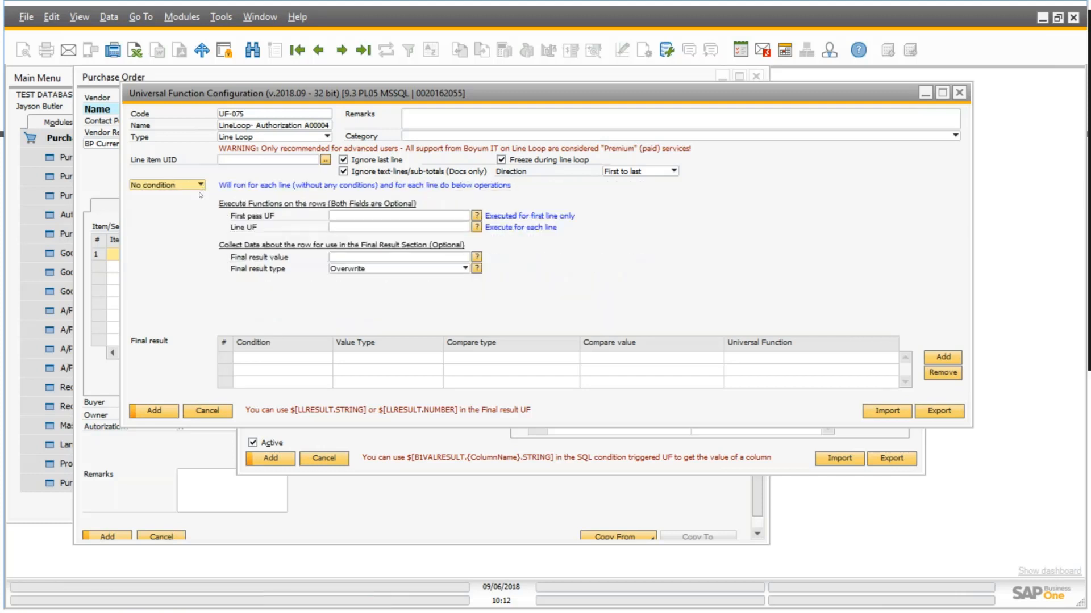
left_click(200, 185)
left_click(201, 209)
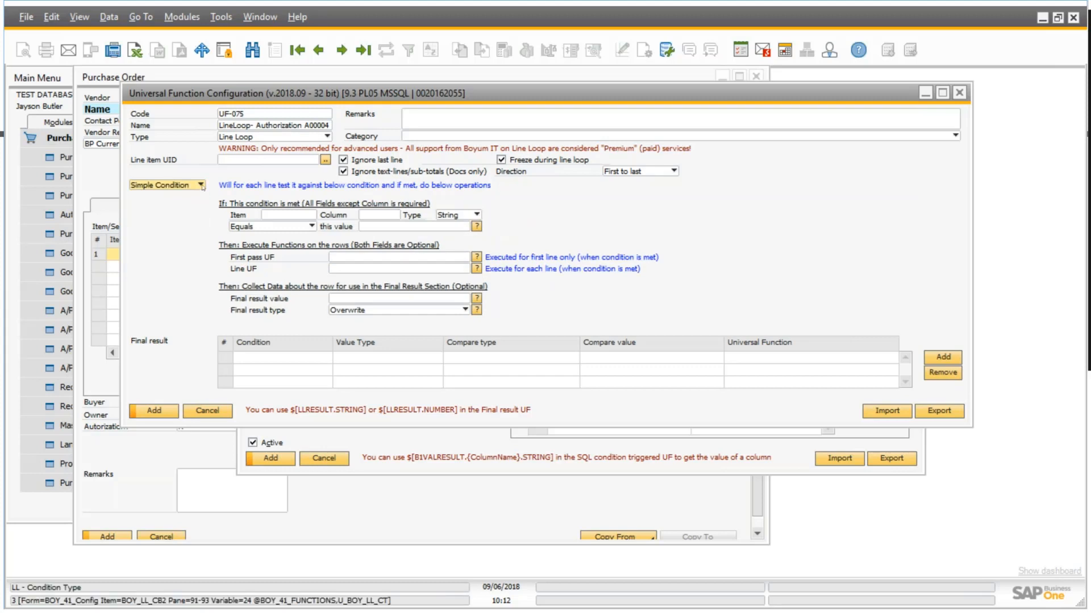
left_click(201, 186)
left_click(192, 221)
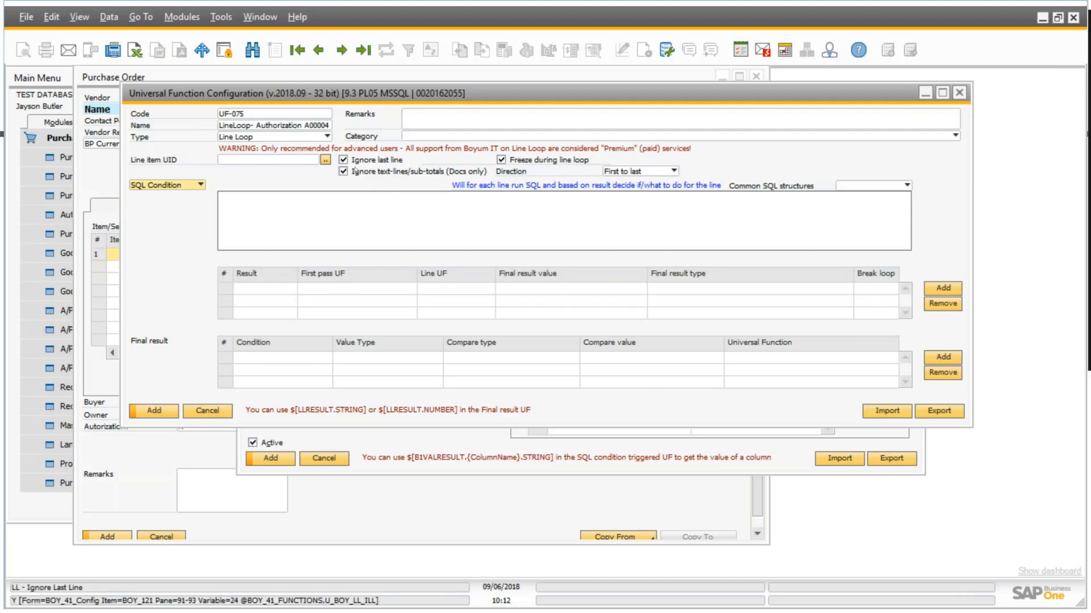
Set the line loop's Line item UID to 38, Documents > Itemlines.
left_click(323, 160)
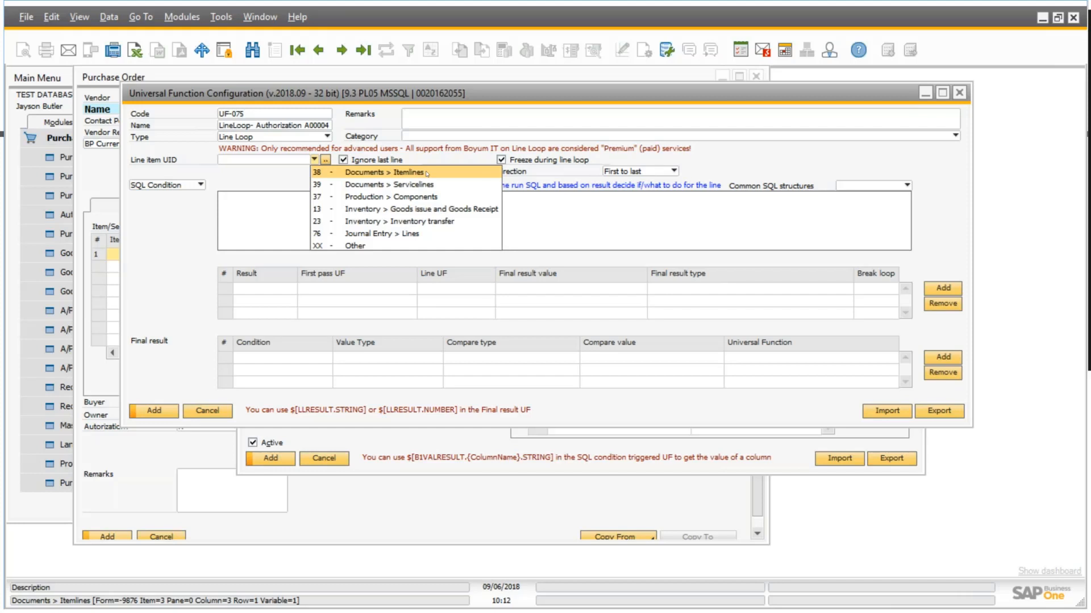
left_click(438, 194)
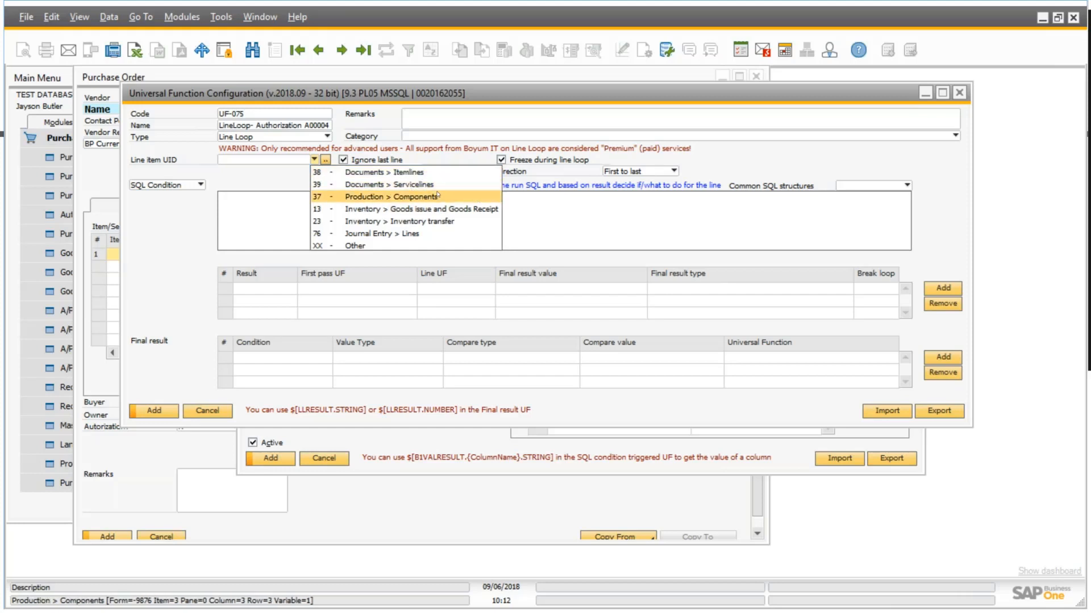
key("Down")
key("Down")
key("Down")
key("Down")
key("Down")
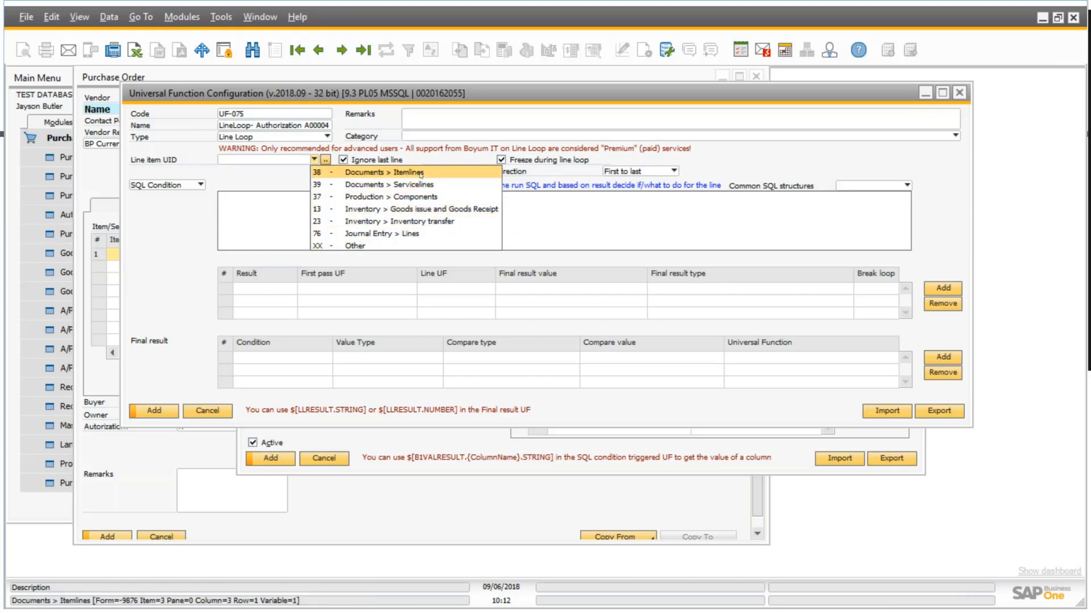
key("Return")
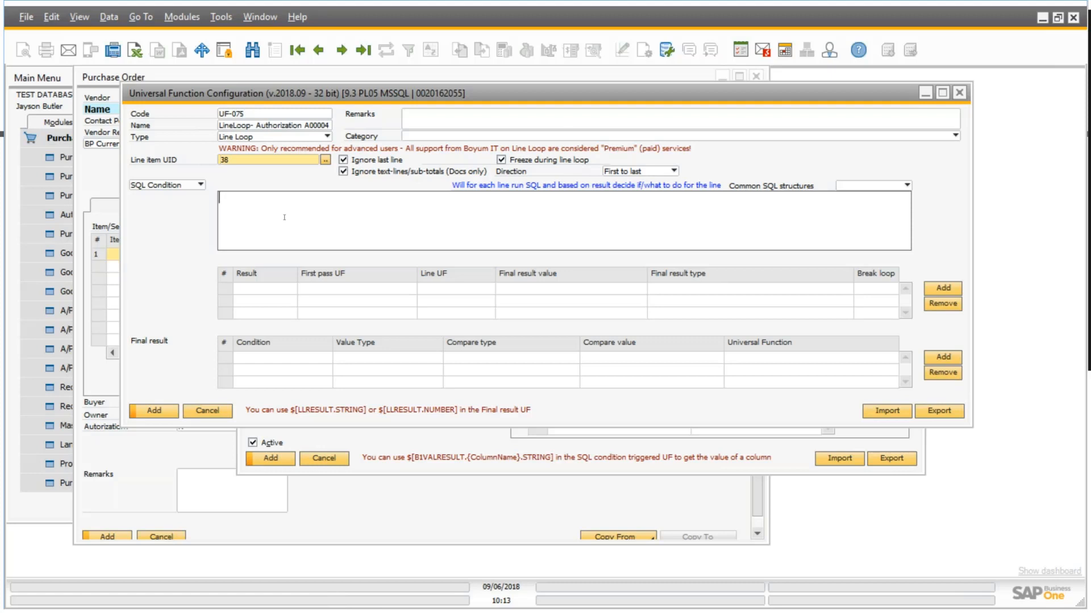
Insert the IF template from the common SQL structures into the line loop's SQL condition.
left_click(907, 185)
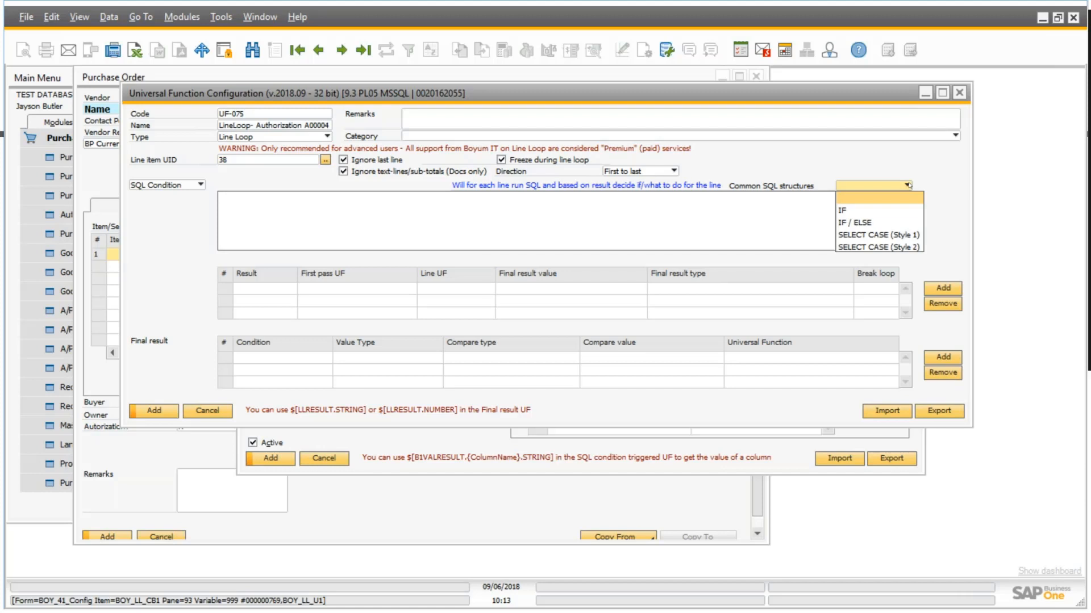
left_click(843, 211)
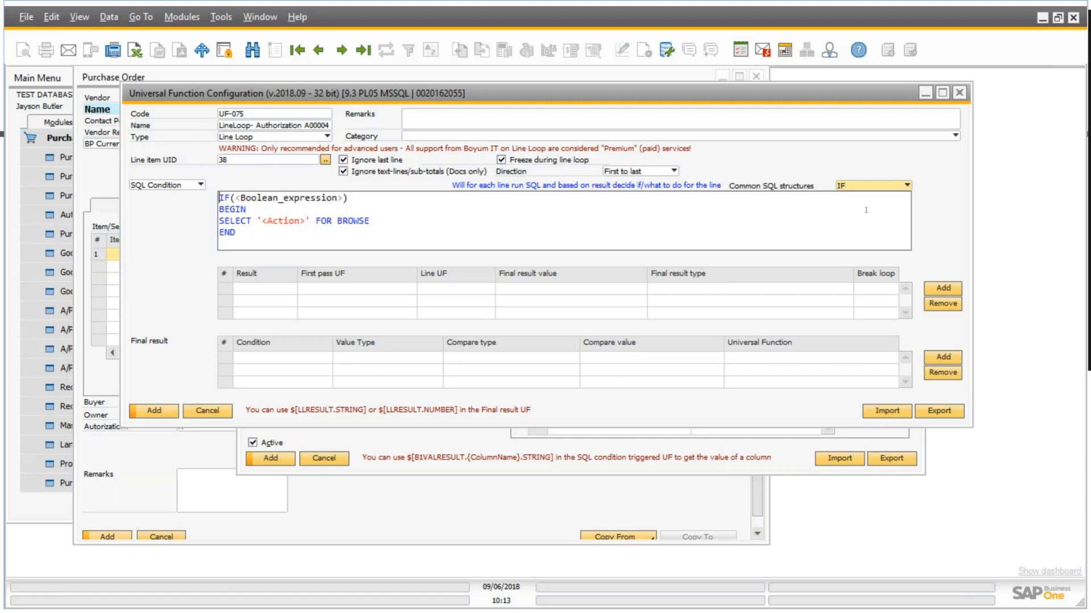
left_click(908, 186)
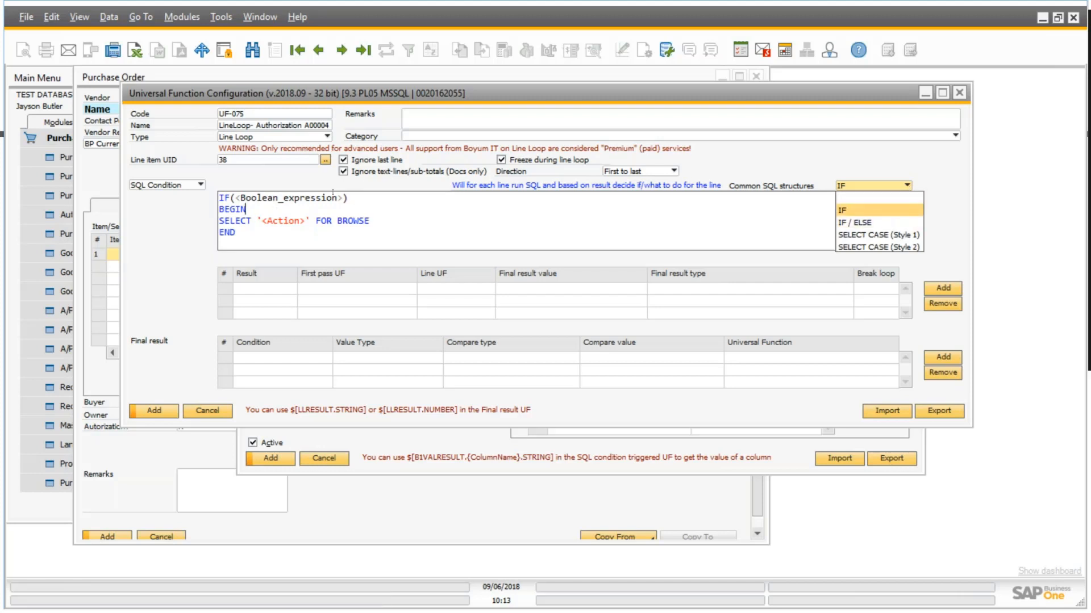
Copy the item syntax $[$38.1.0] from the Item No. field in the purchase order's first row.
left_click(495, 93)
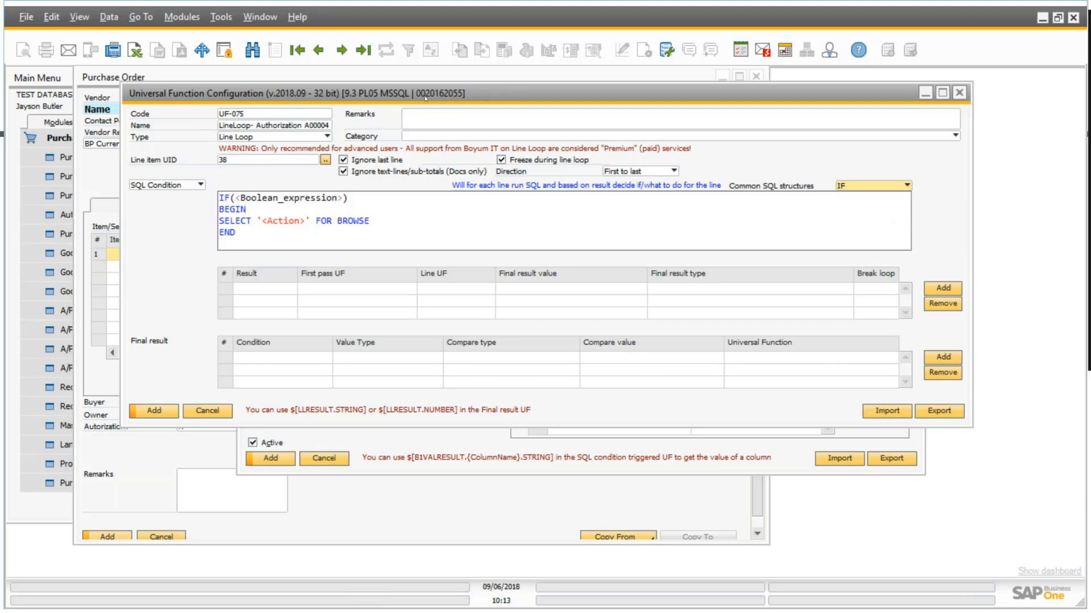
left_click_drag(386, 93, 513, 93)
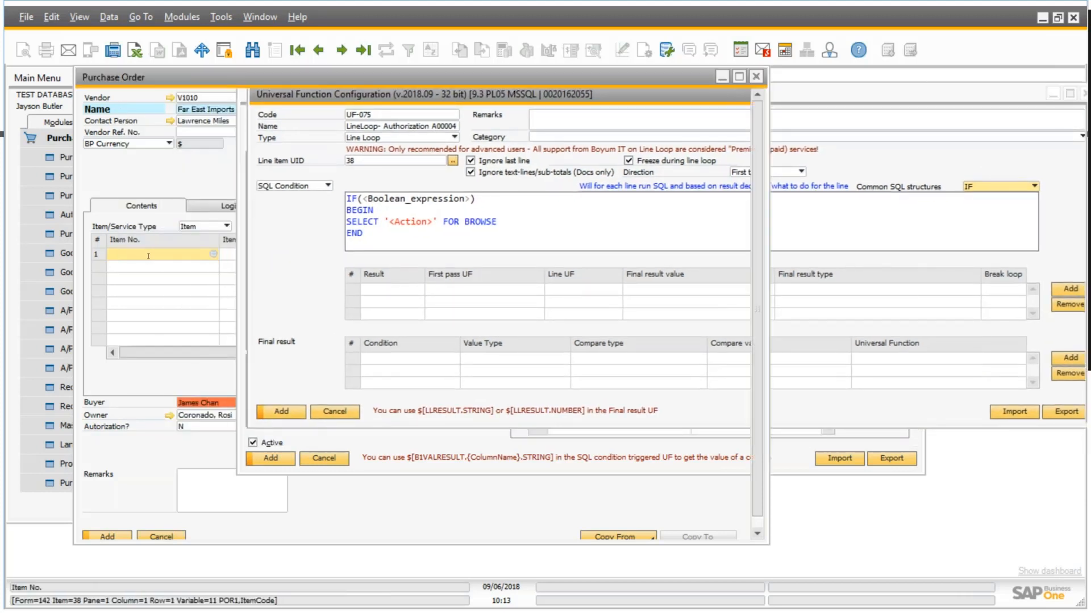
left_click(149, 255)
right_click(148, 256)
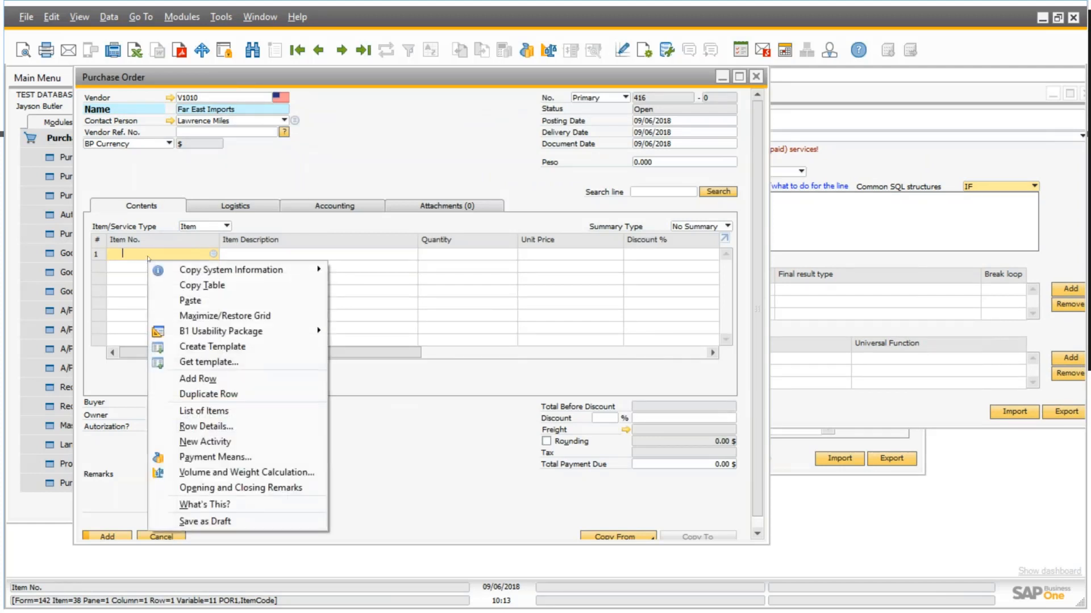
mouse_move(200, 274)
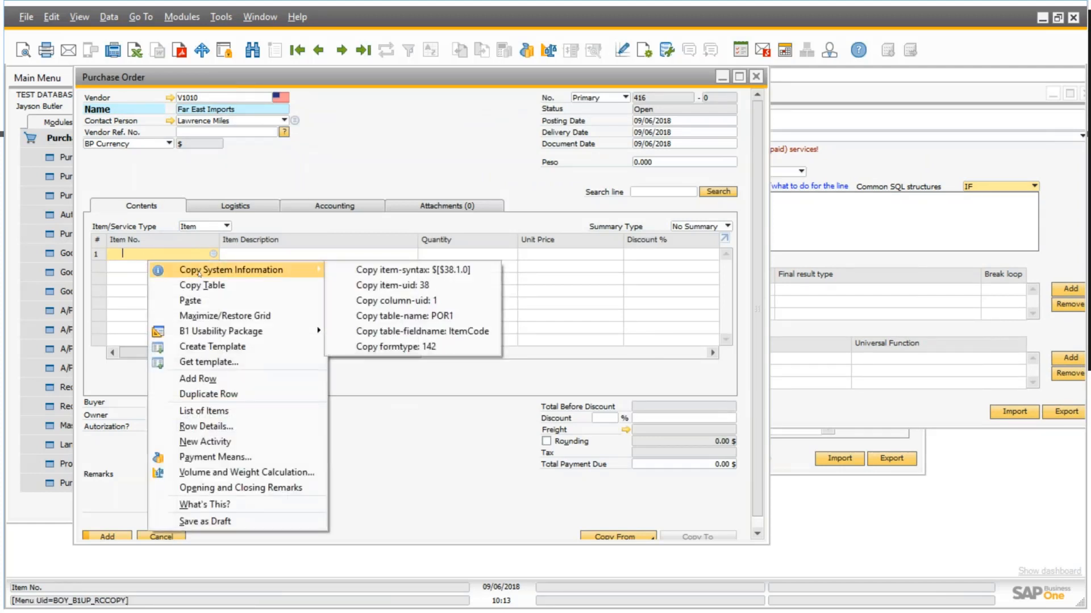
left_click(405, 270)
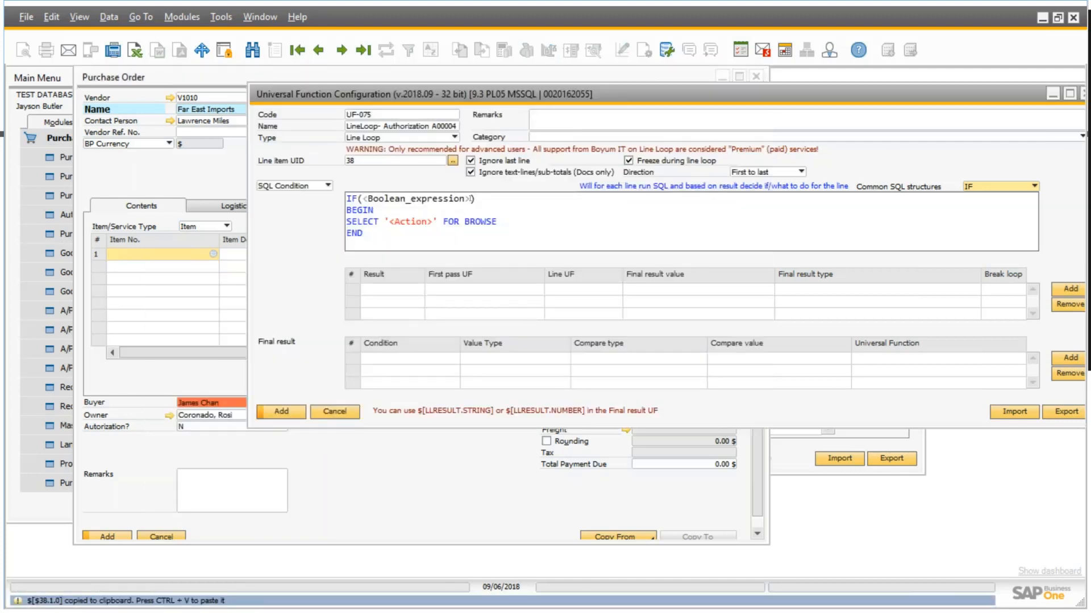
Replace the Boolean expression placeholder in the line loop's IF condition with $[$38.1.0] = 'A00004'.
left_click_drag(468, 198, 364, 200)
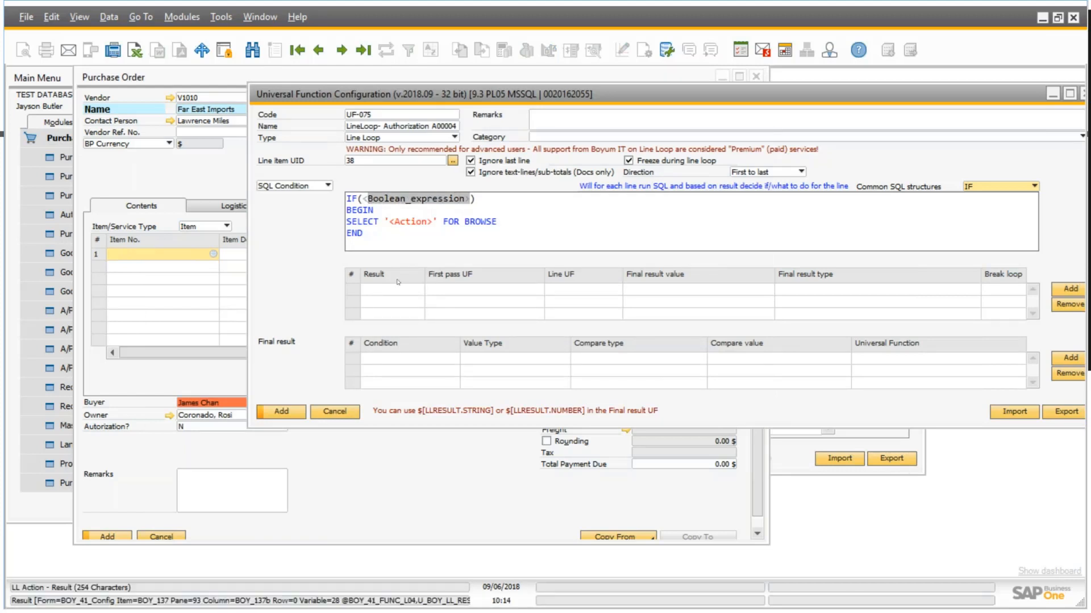
key("BackSpace")
key("BackSpace")
key("ctrl+v")
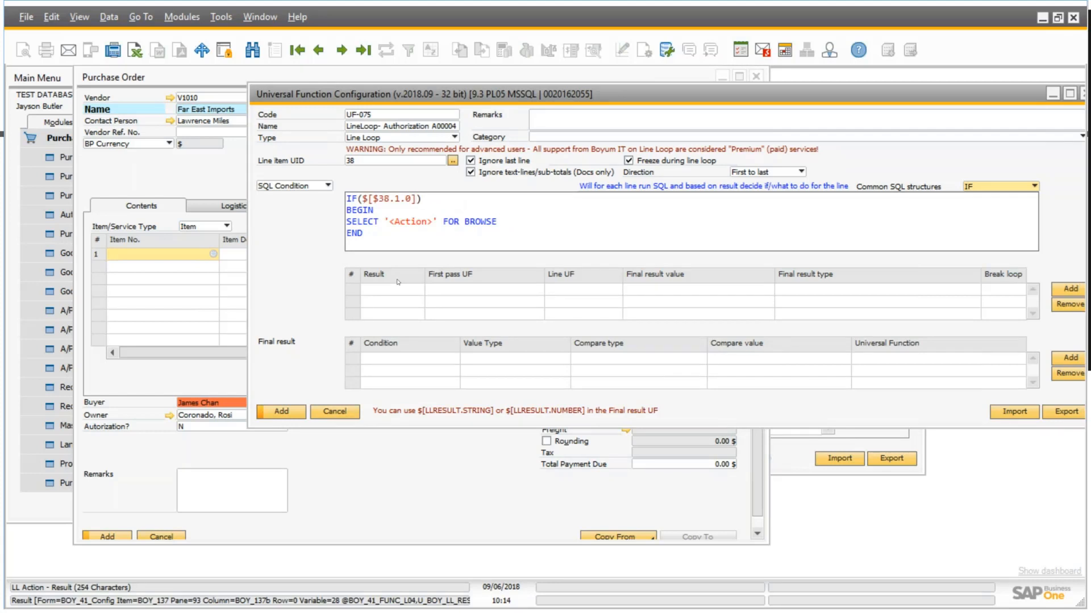
type("=  'A00004")
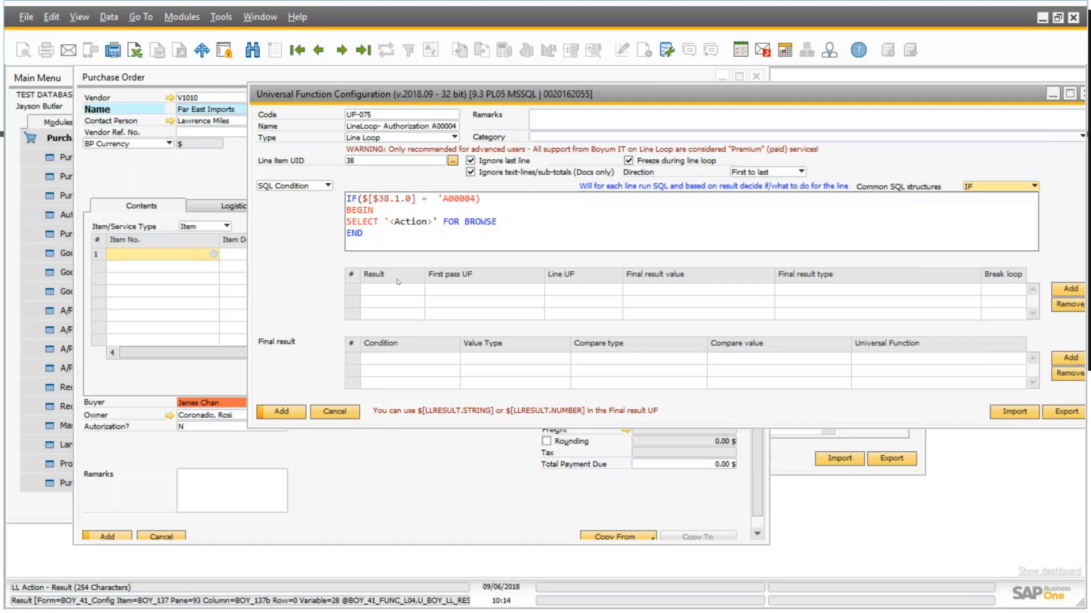
type("'")
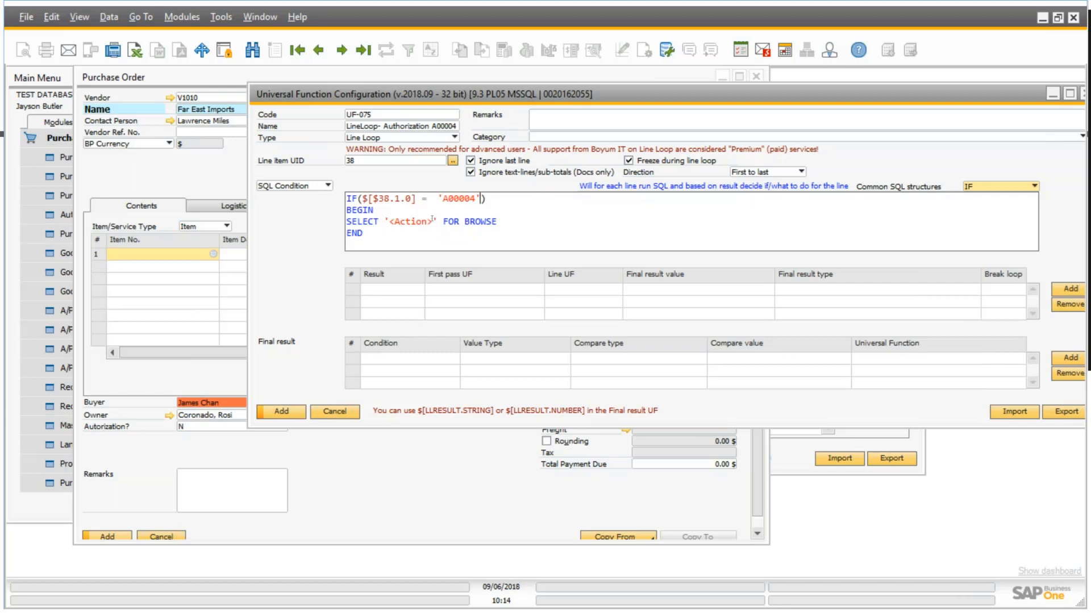
Replace the <Action> placeholder in the SQL condition's SELECT statement with BOYUM.
left_click(432, 226)
left_click_drag(432, 226, 388, 222)
type("<")
key("BackSpace")
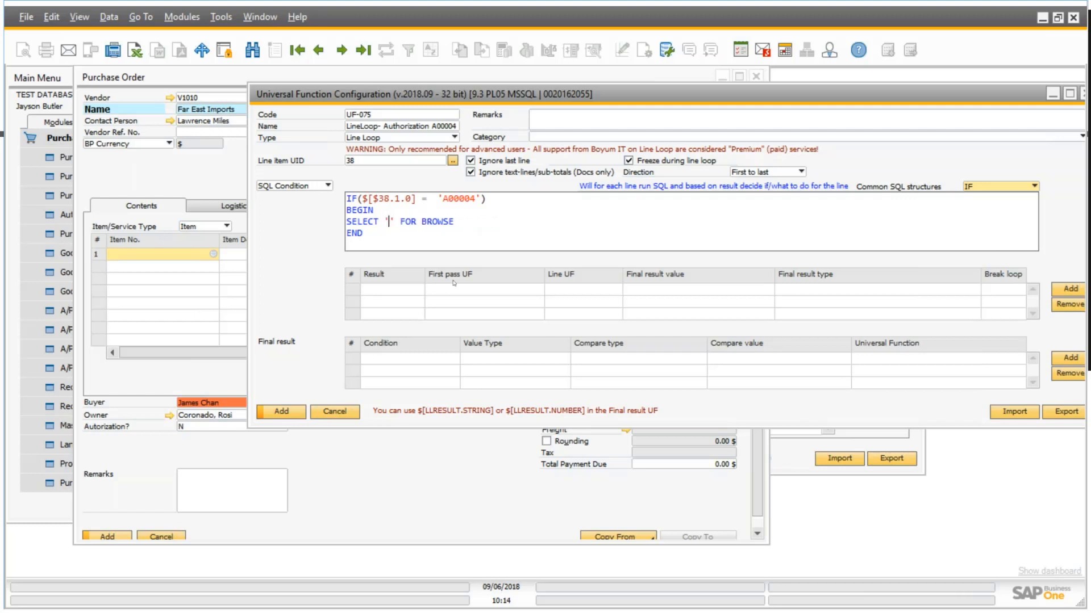
type("BOYUM")
key("BackSpace")
Add a row to the line loop's result table with BOYUM as its Result, matching the value returned by the SQL.
left_click_drag(644, 94, 571, 92)
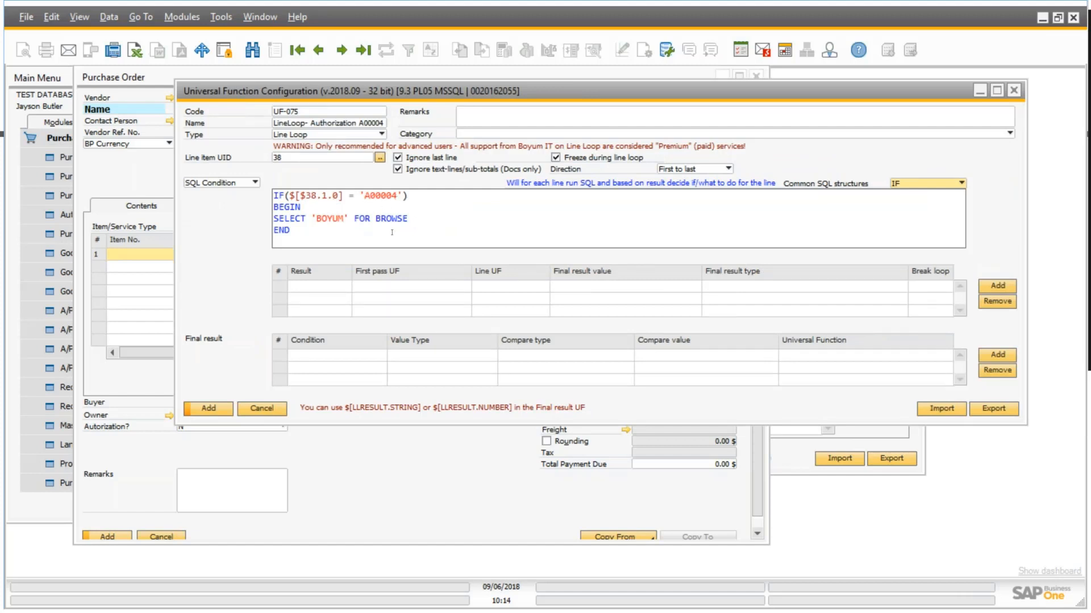
left_click(994, 288)
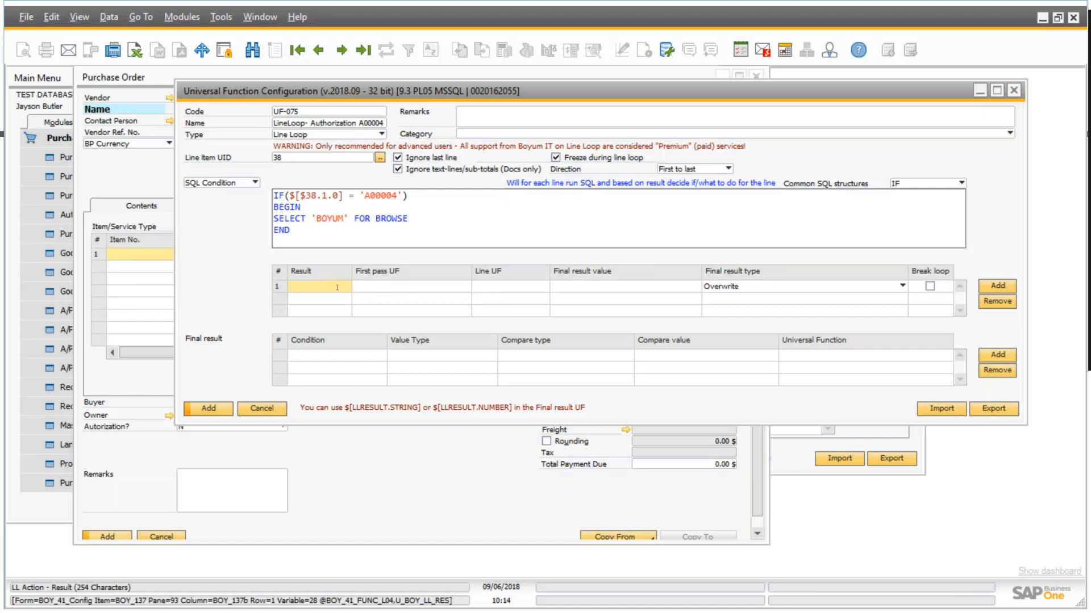
type("BOYUM")
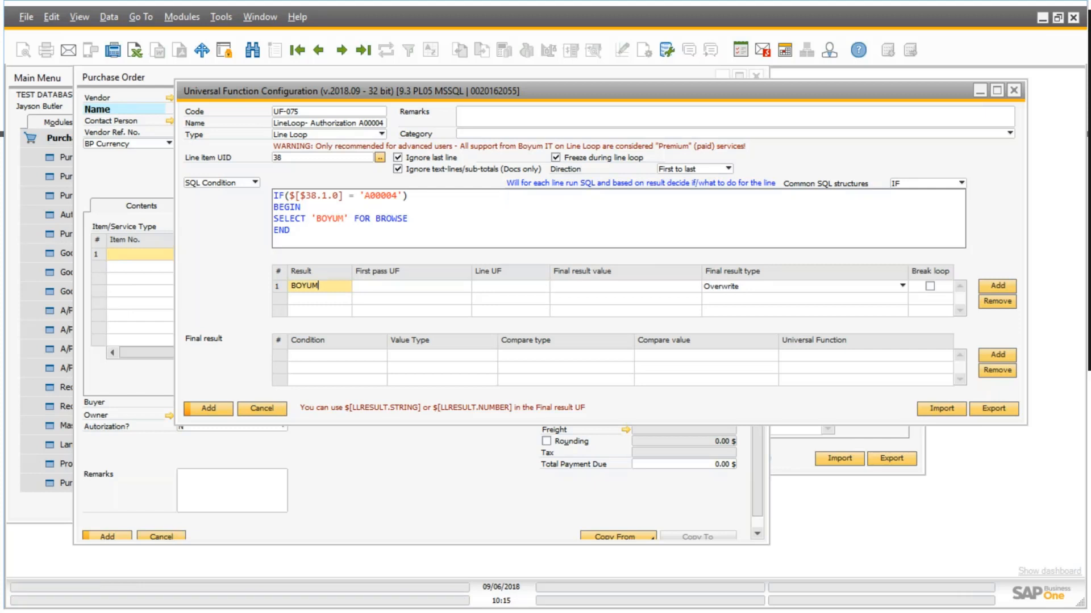
left_click_drag(344, 219, 317, 218)
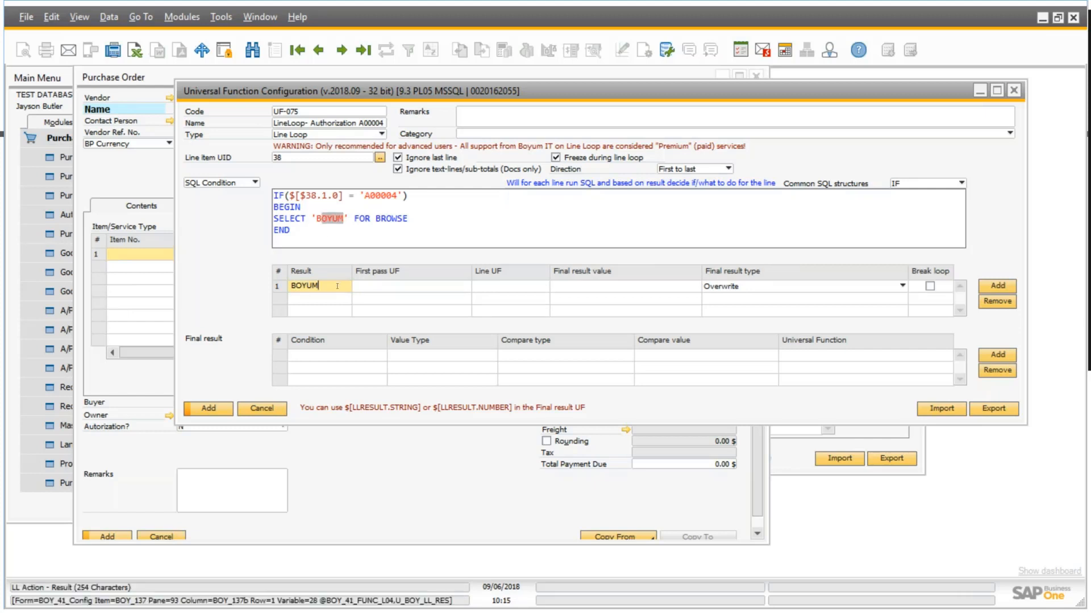
left_click_drag(338, 286, 295, 286)
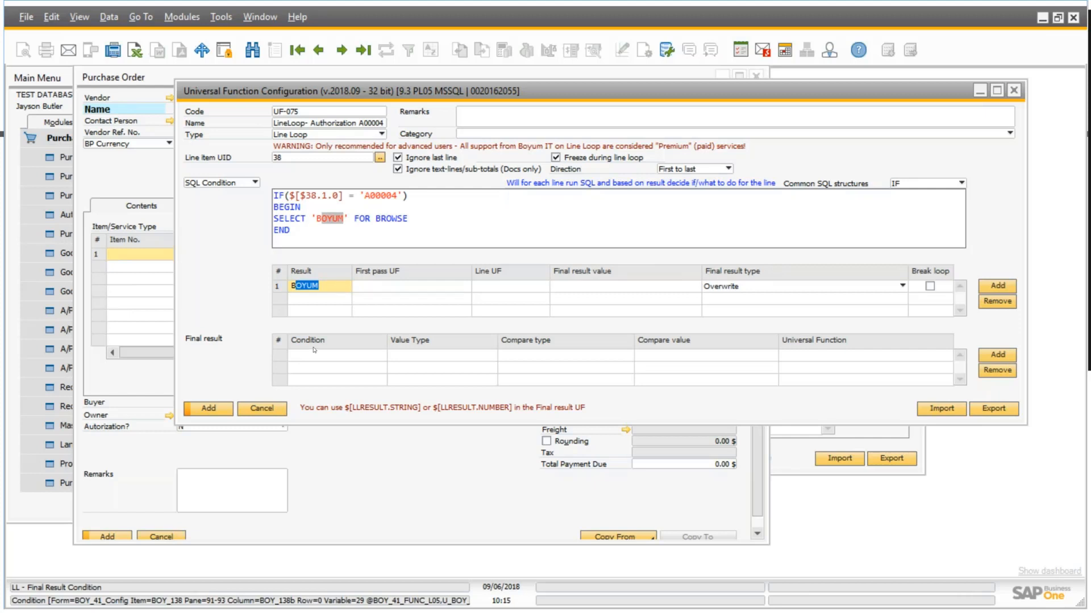
Create a new universal function for the BOYUM row's Line UF and set its type to Macro.
key("Tab")
key("Tab")
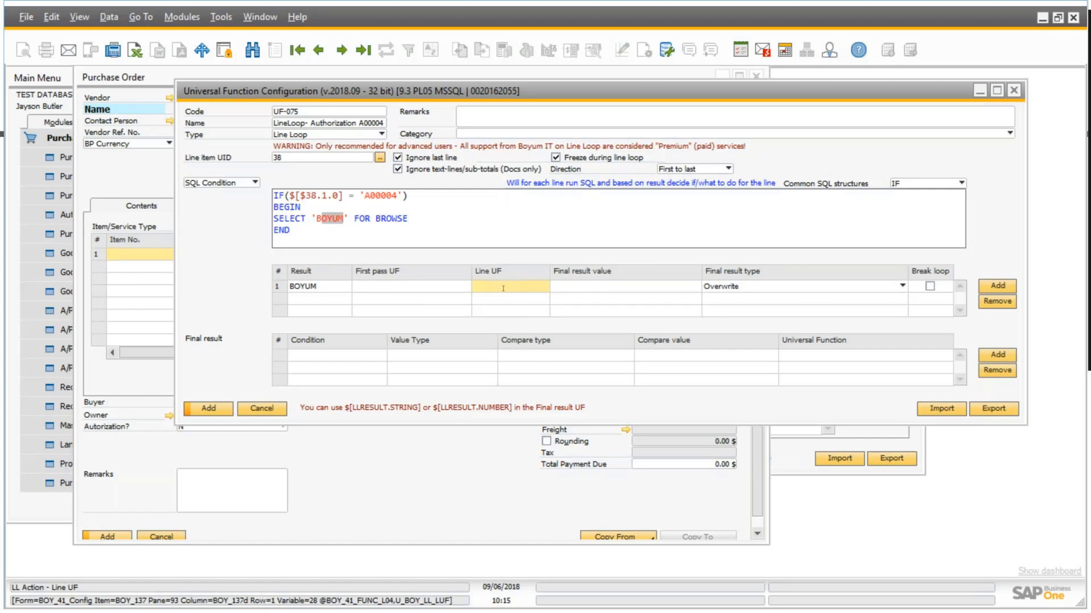
key("Tab")
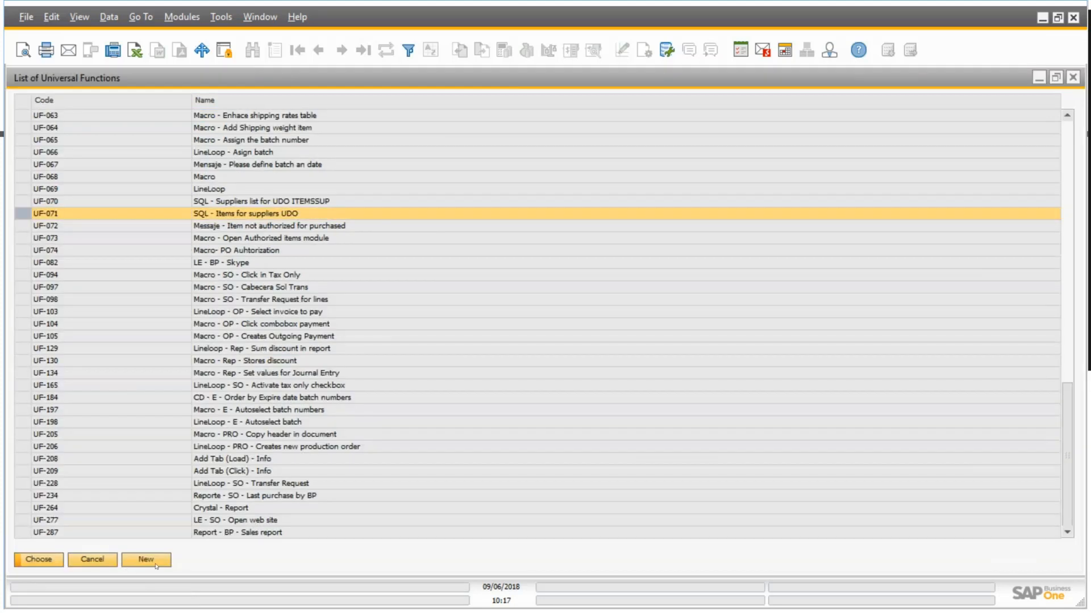
left_click(158, 566)
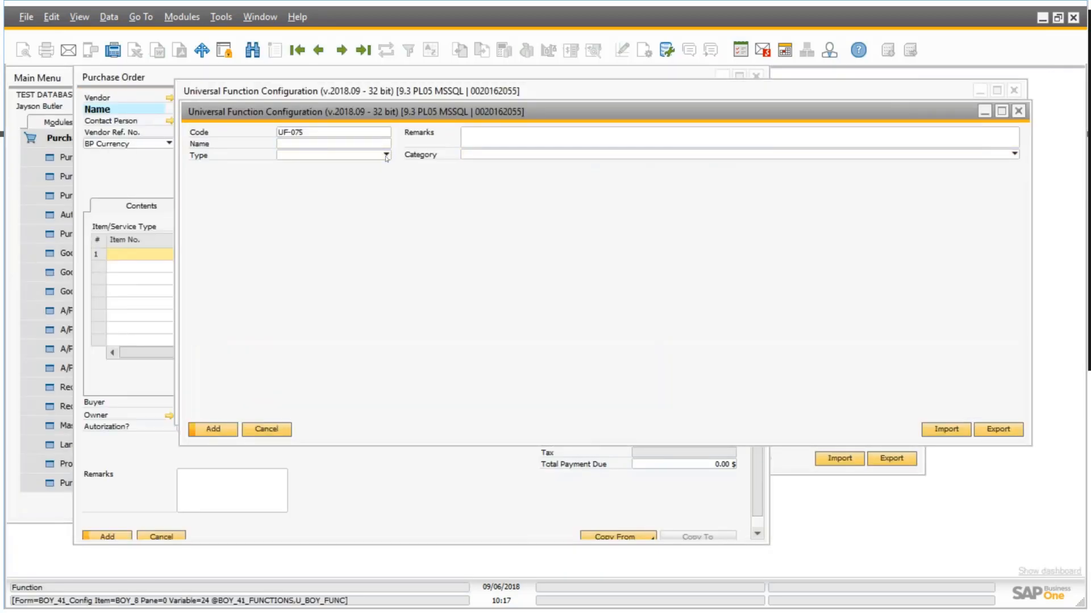
left_click(387, 155)
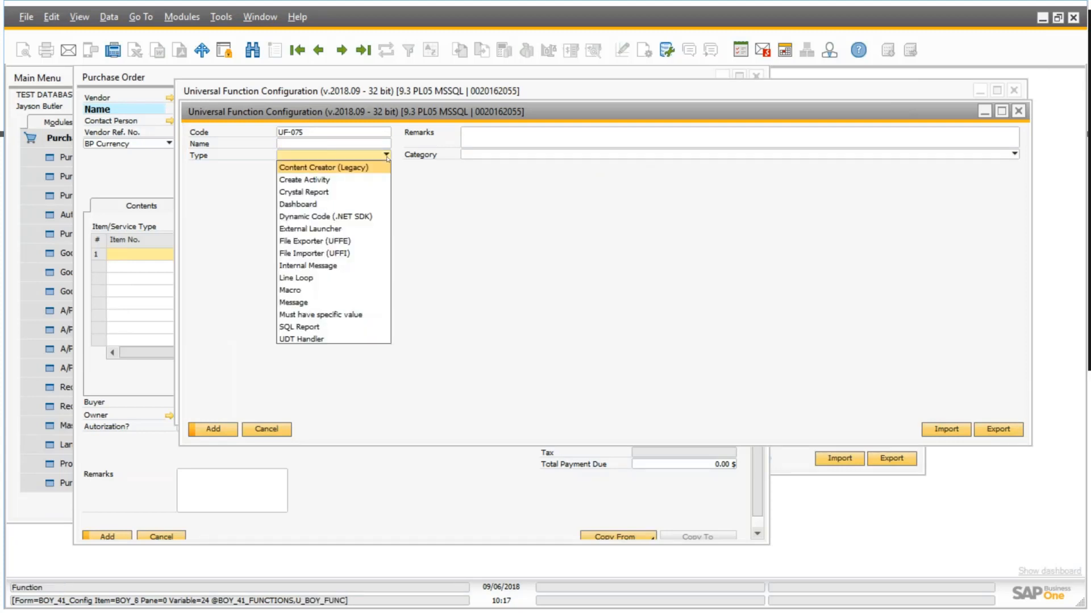
left_click(302, 291)
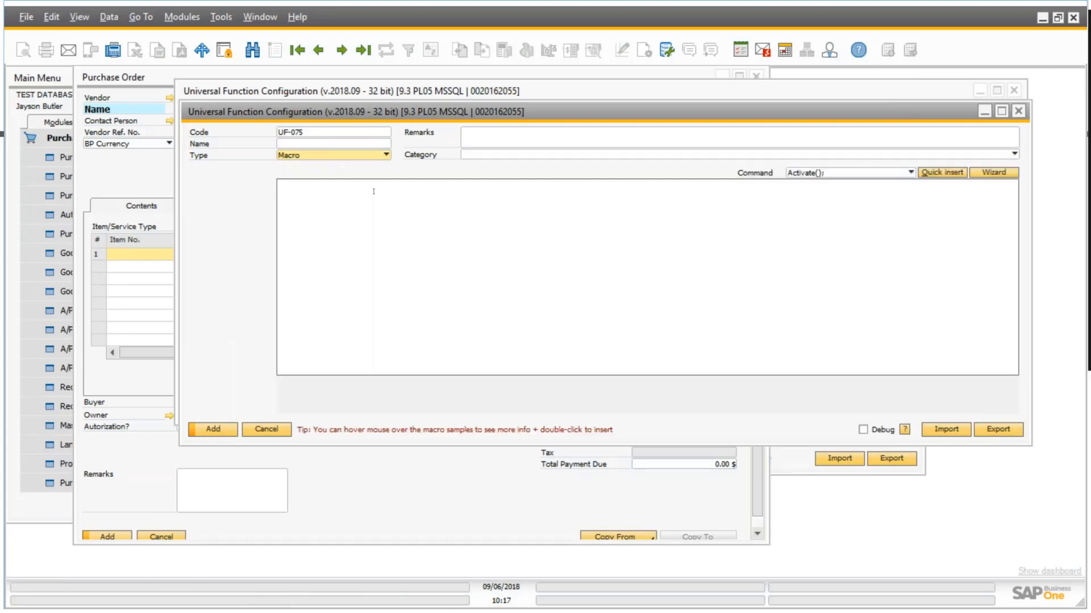
Name the new macro function "Macro- set UDF for Approval".
left_click(313, 144)
type("Mac")
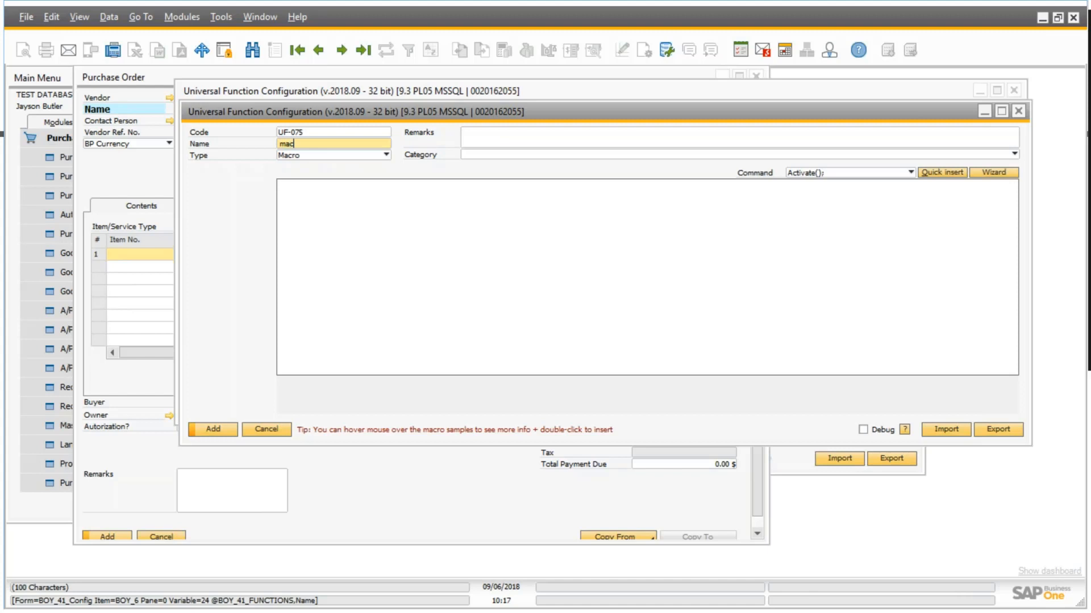
key("BackSpace")
key("BackSpace")
key("BackSpace")
type("Macro- set UDF for Approval")
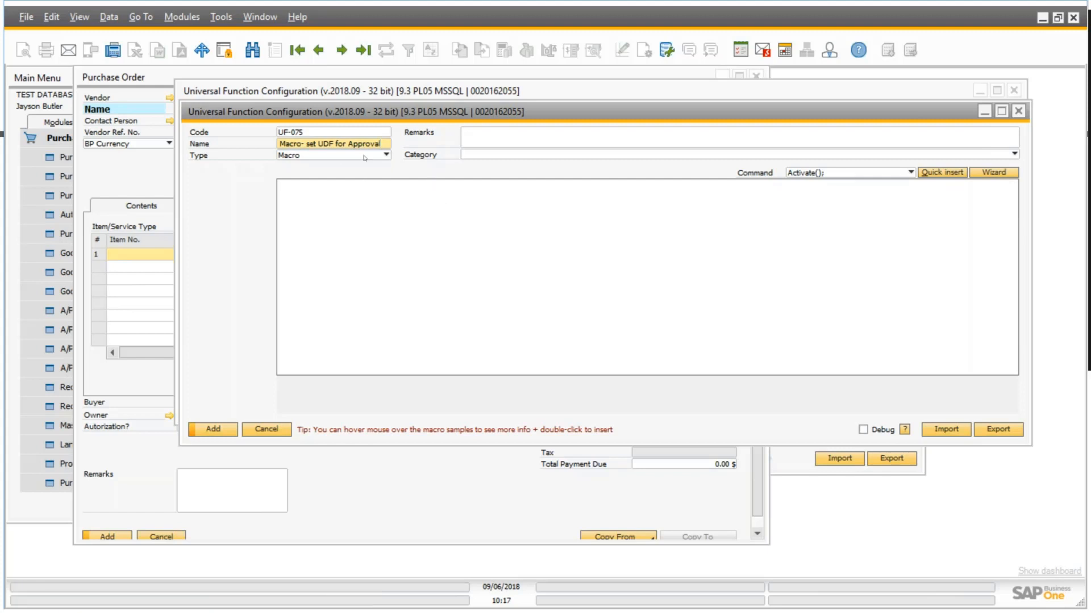
Insert the Set($[$item.col.type]|valueToSet); command template into the macro.
left_click(488, 135)
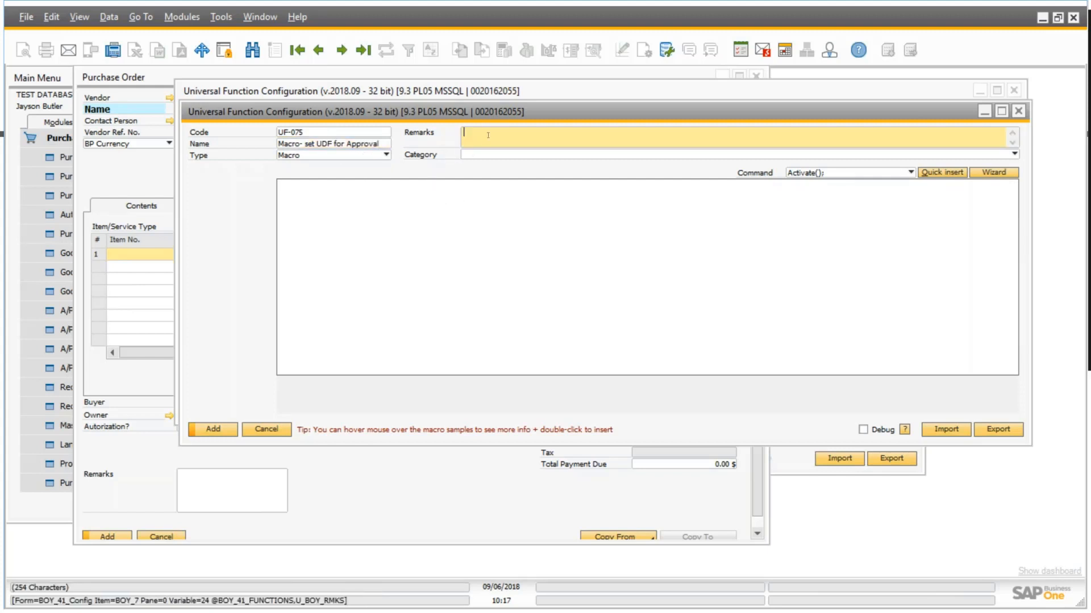
left_click(825, 173)
scroll(827, 173, "down", 5)
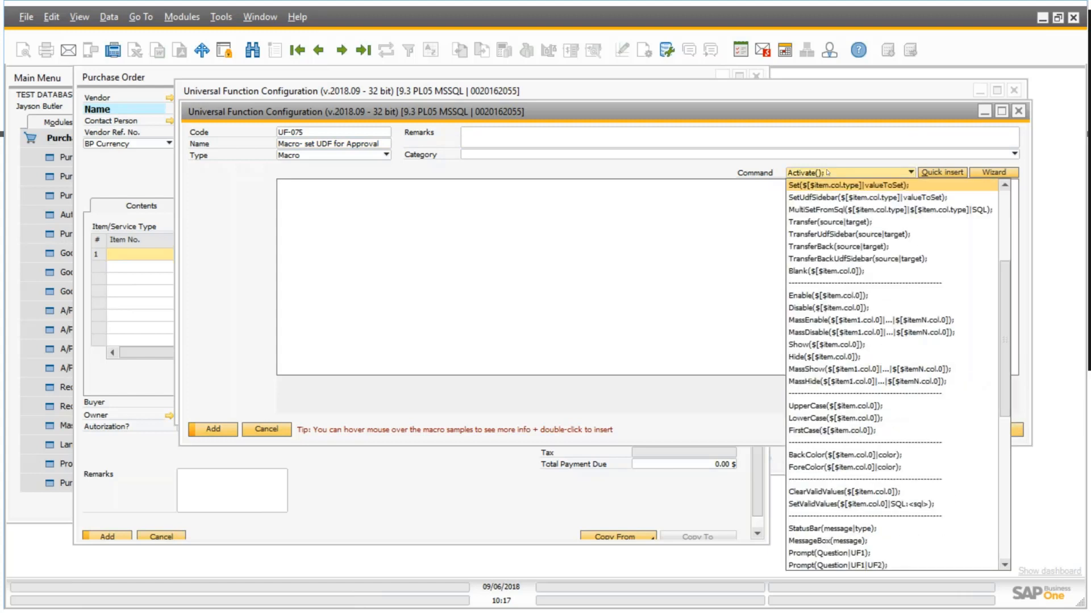
left_click(814, 186)
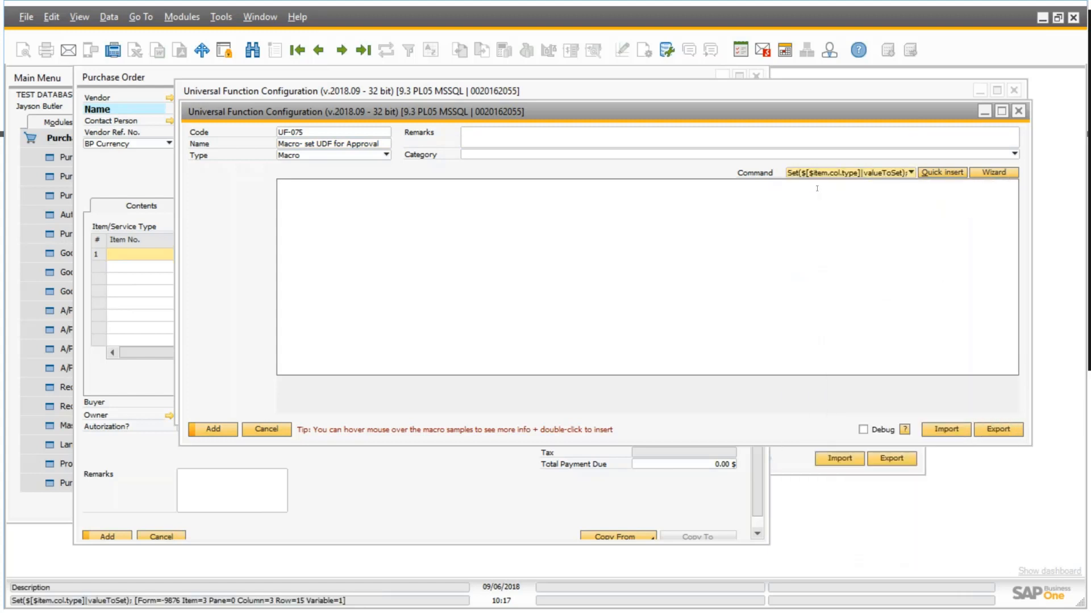
left_click(947, 175)
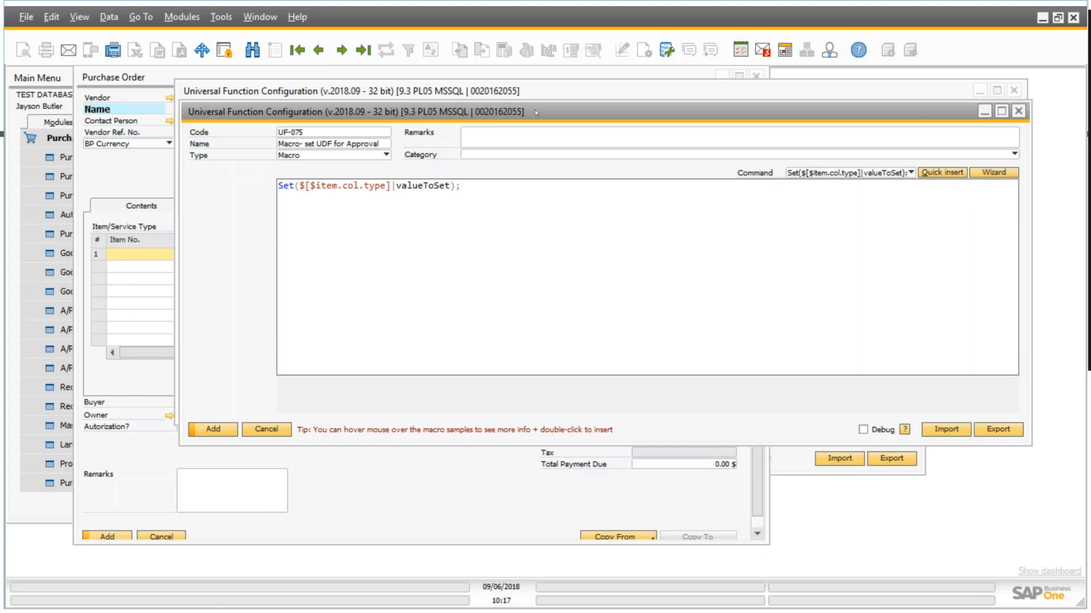
Copy the item syntax $[$BOYX_2.0.0] of the purchase order's Autorization? field, and minimize the purchase order.
left_click_drag(546, 109, 624, 263)
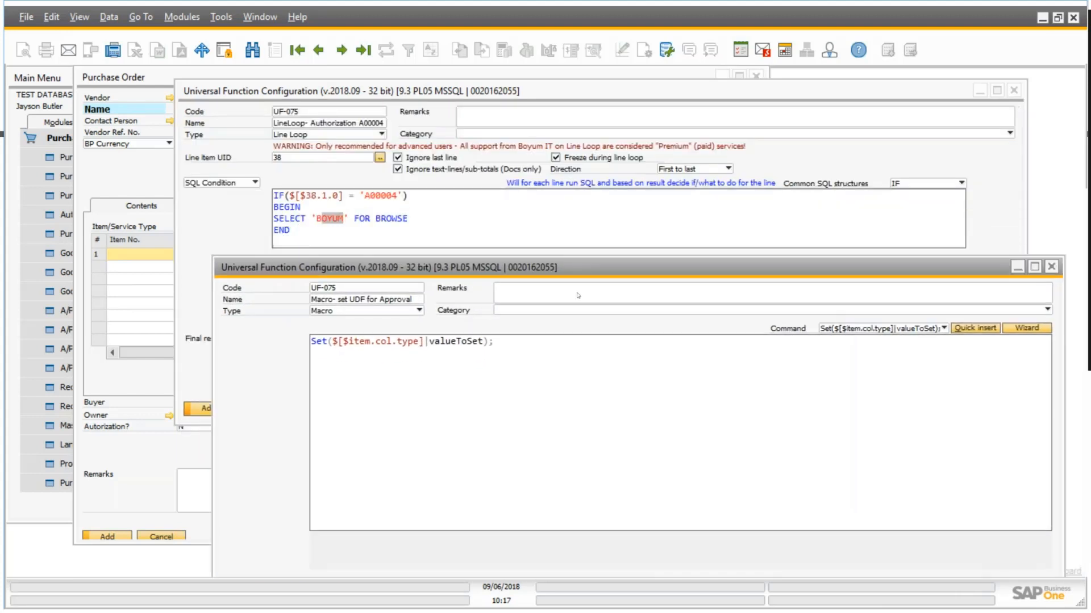
left_click_drag(578, 294, 573, 314)
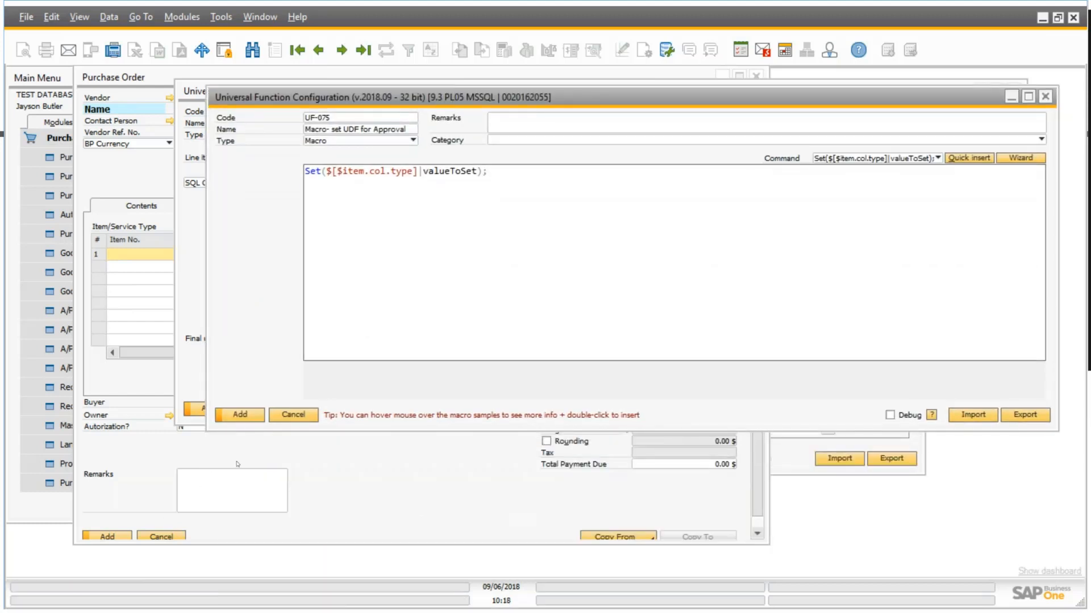
left_click(206, 454)
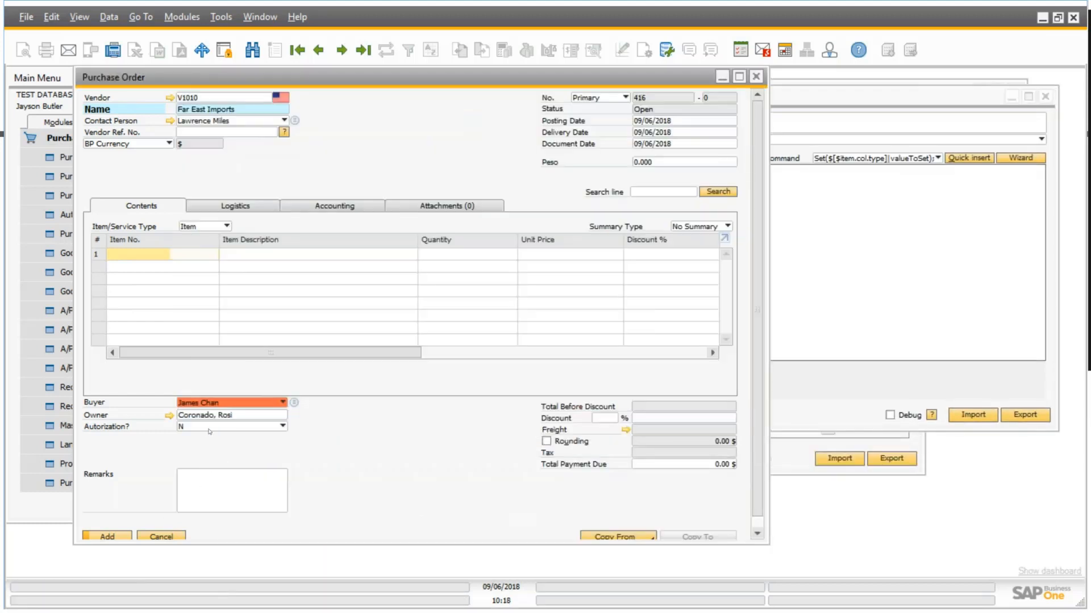
right_click(206, 430)
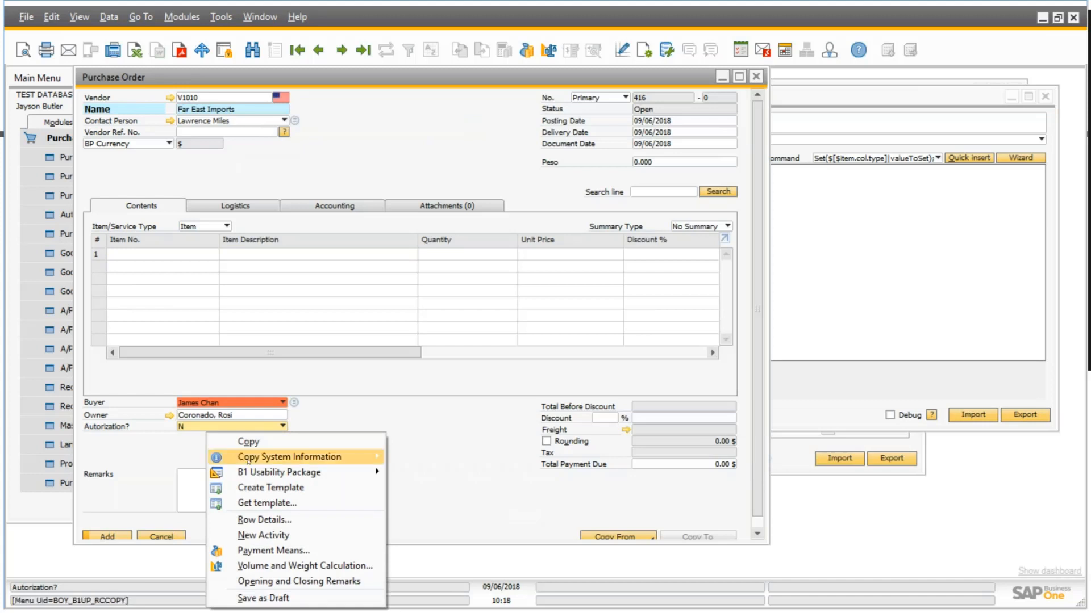
mouse_move(363, 457)
left_click(493, 458)
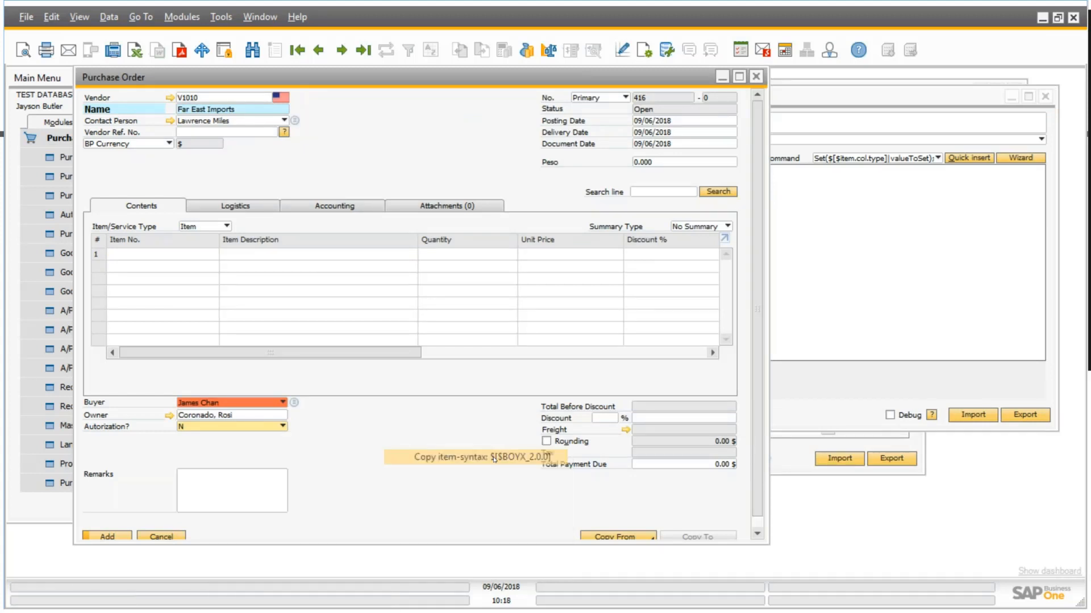
left_click(722, 77)
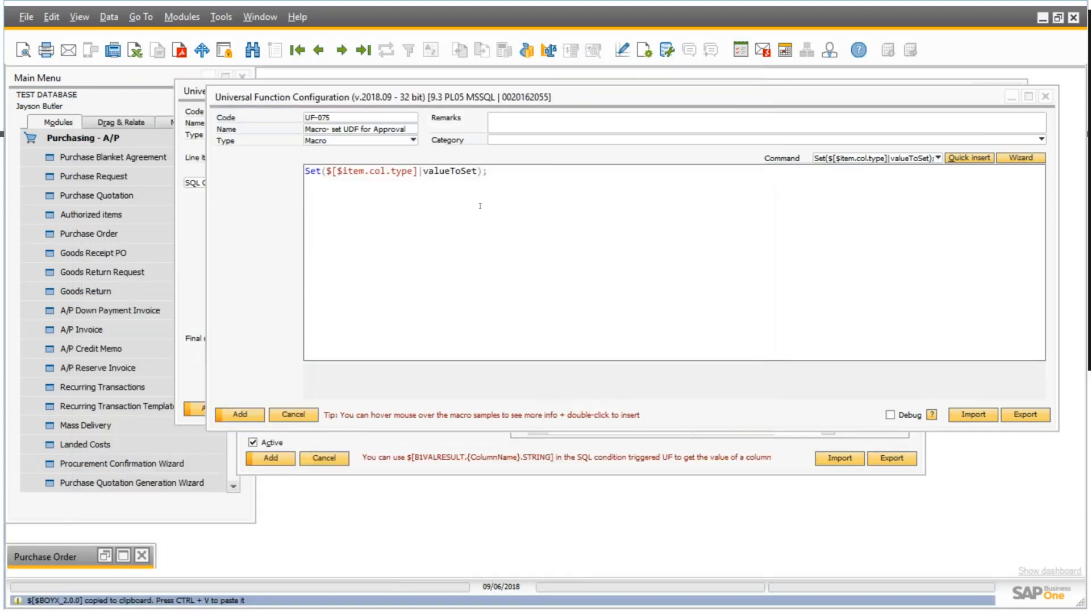
Complete the macro's Set command with $[$BOYX_2.0.0] as the target field and Y as the value to set.
left_click_drag(418, 171, 325, 171)
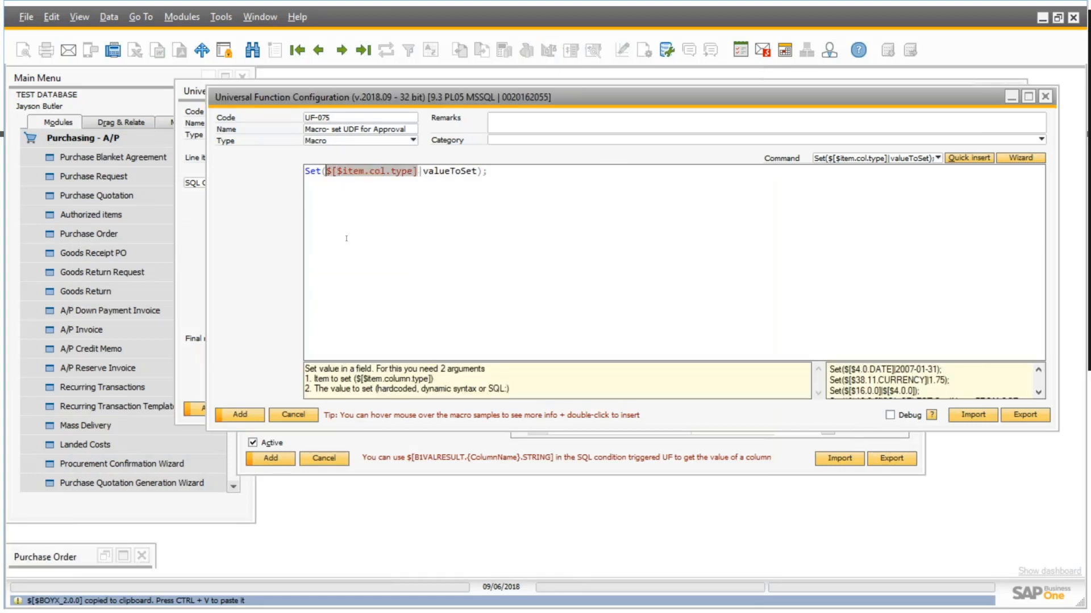
key("ctrl+v")
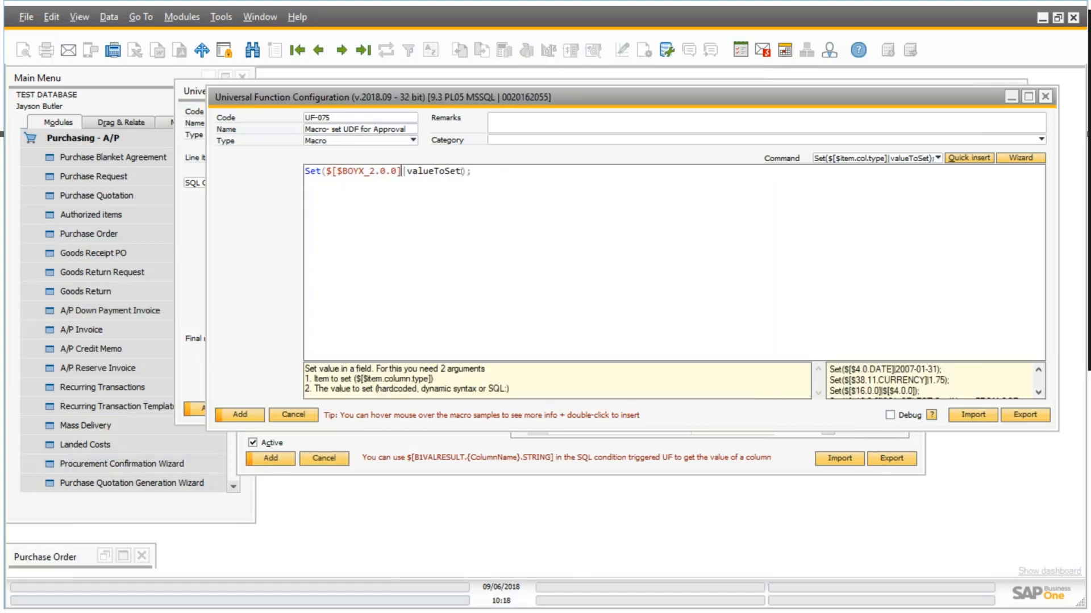
left_click_drag(460, 171, 406, 171)
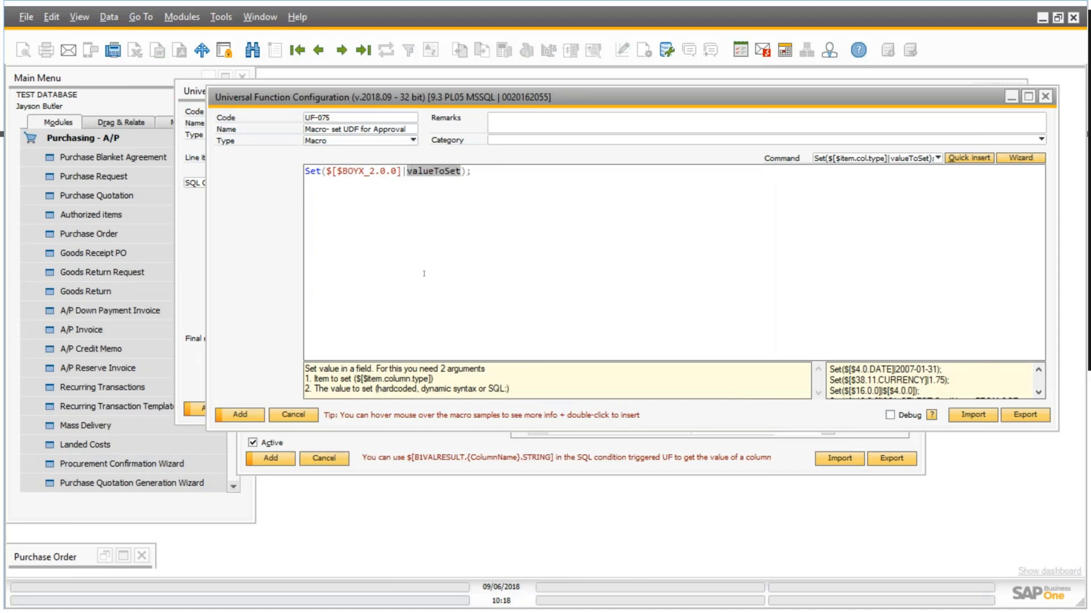
key("BackSpace")
type("Y);")
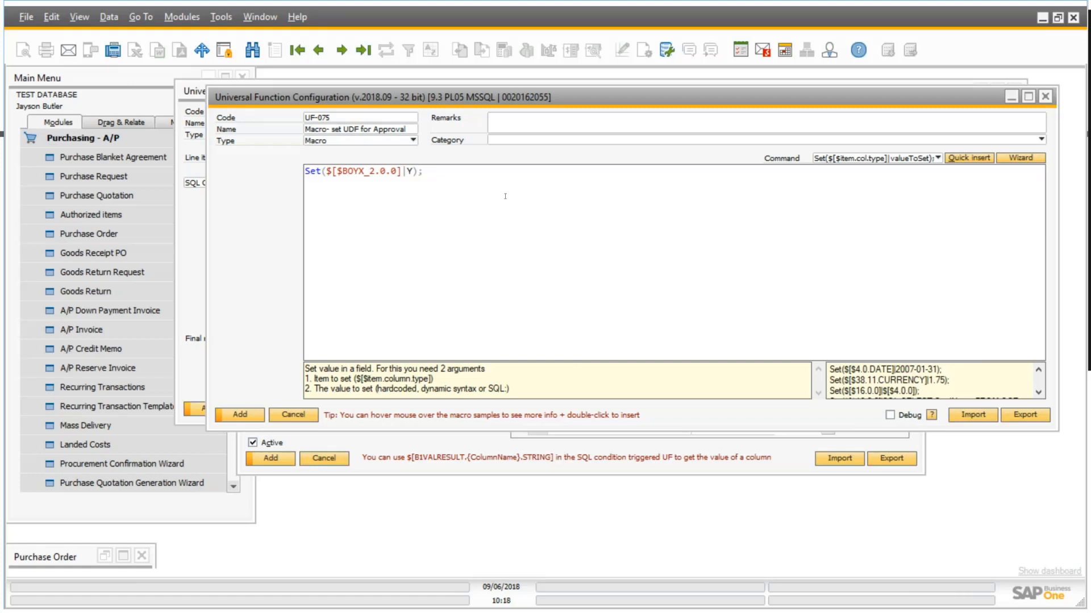
type(" // Sets UDF to Y for Approval")
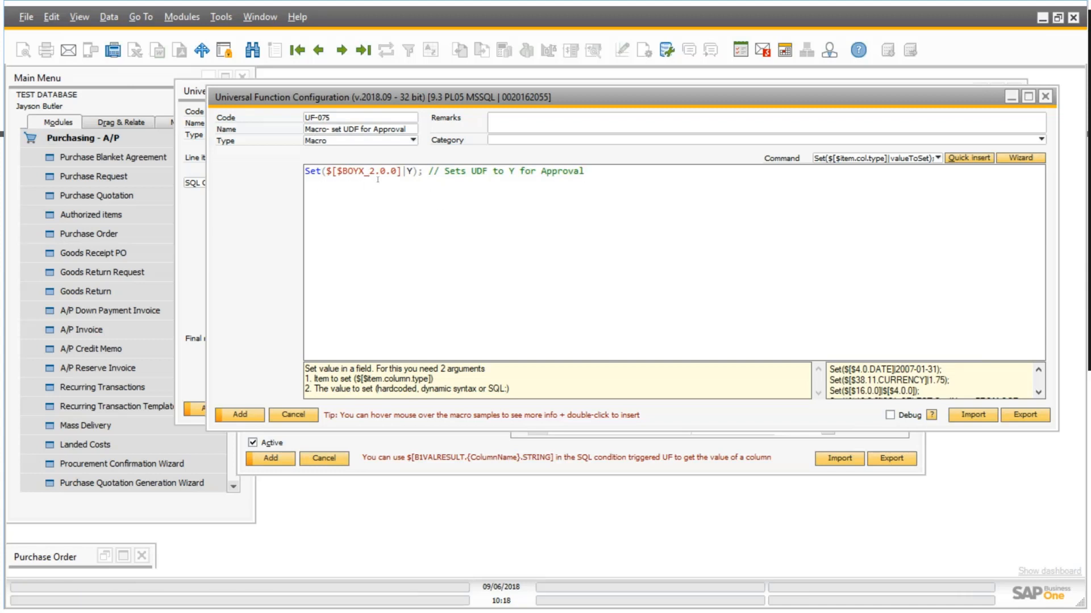
Append the comment "// Sets UDF to Y for Approval" to the Set command and add the macro function.
left_click(239, 415)
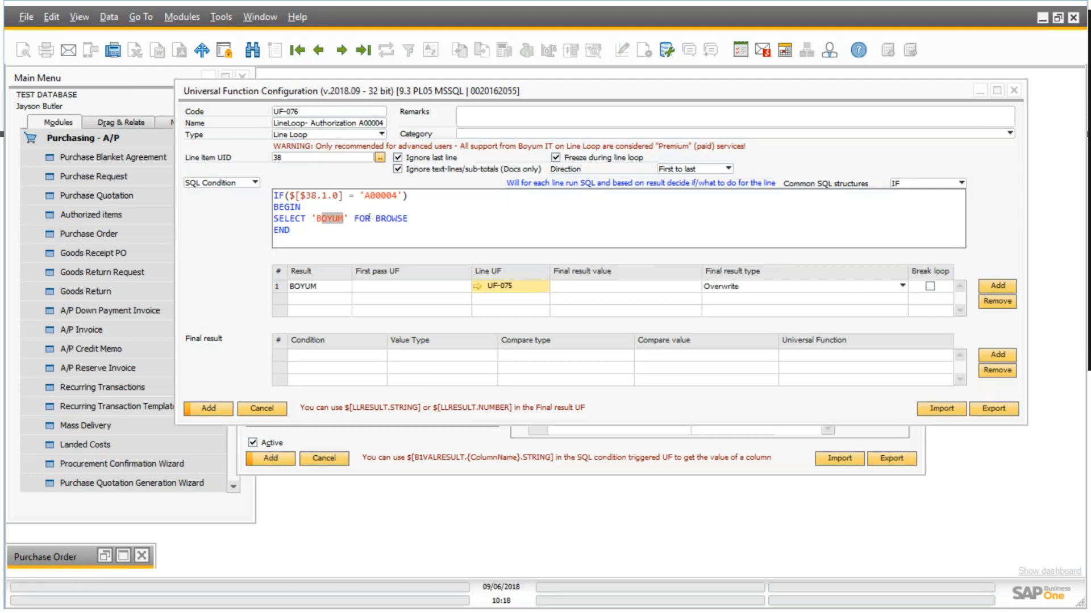
Set the BOYUM row's final result value to $[$38.1.0], reusing the item reference from the SQL condition.
left_click(365, 196)
left_click_drag(365, 196, 392, 195)
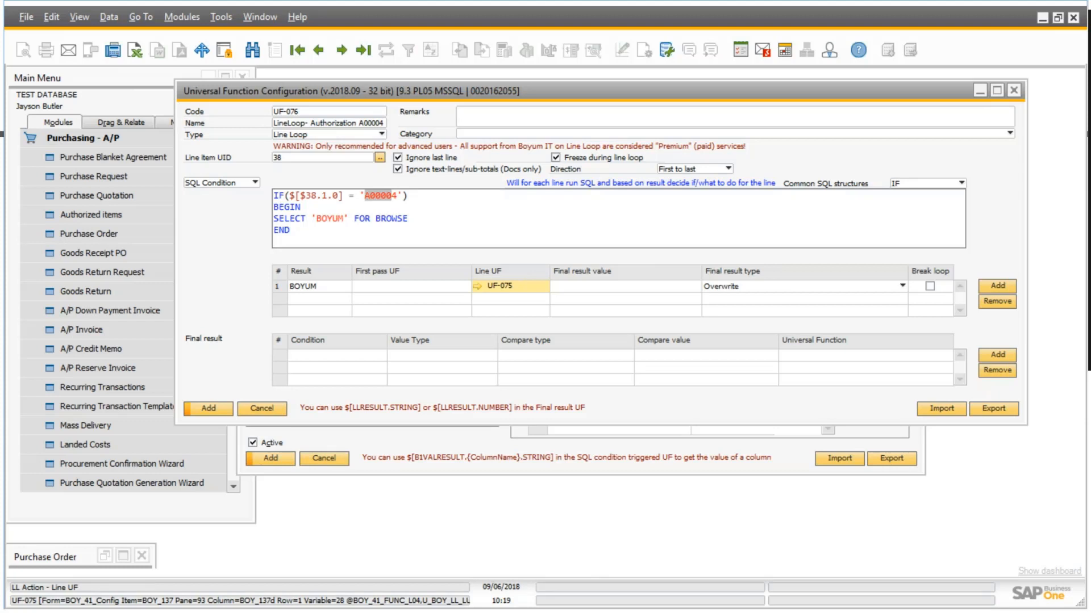
left_click(574, 289)
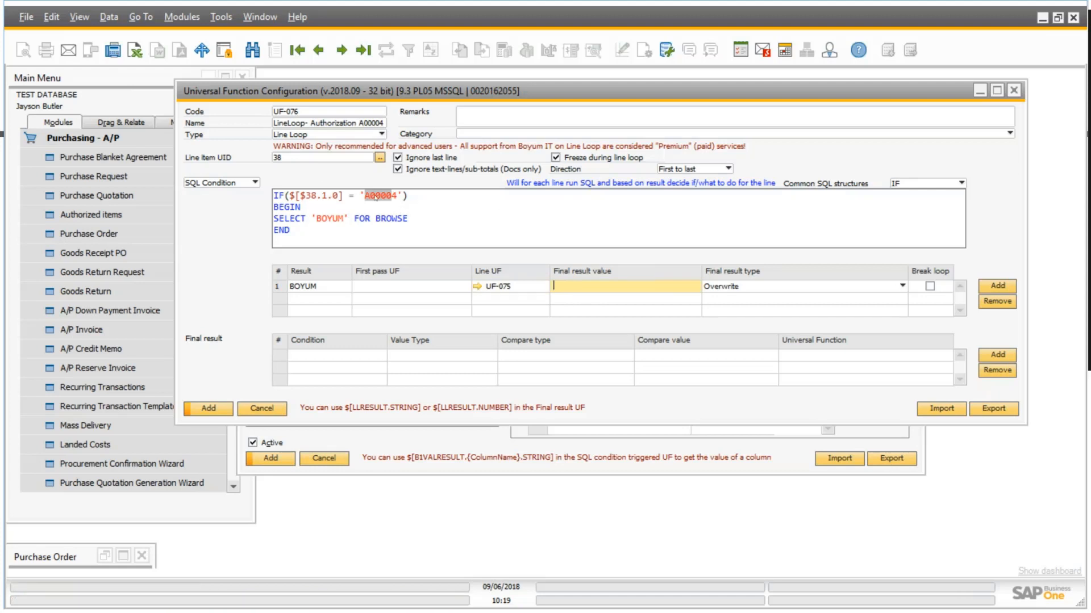
left_click_drag(340, 195, 301, 195)
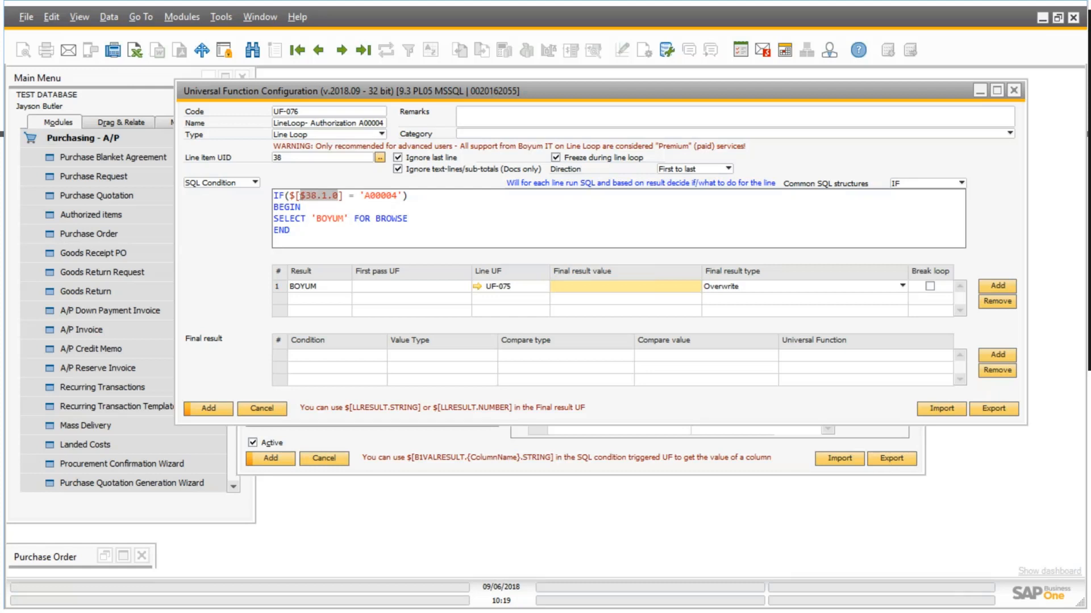
right_click(301, 196)
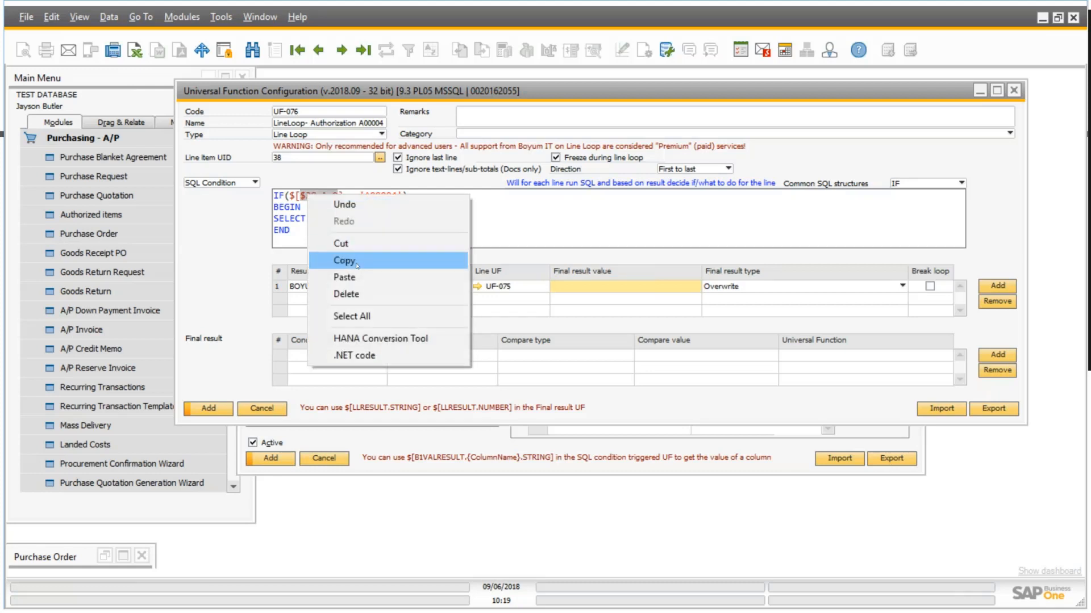
left_click(344, 260)
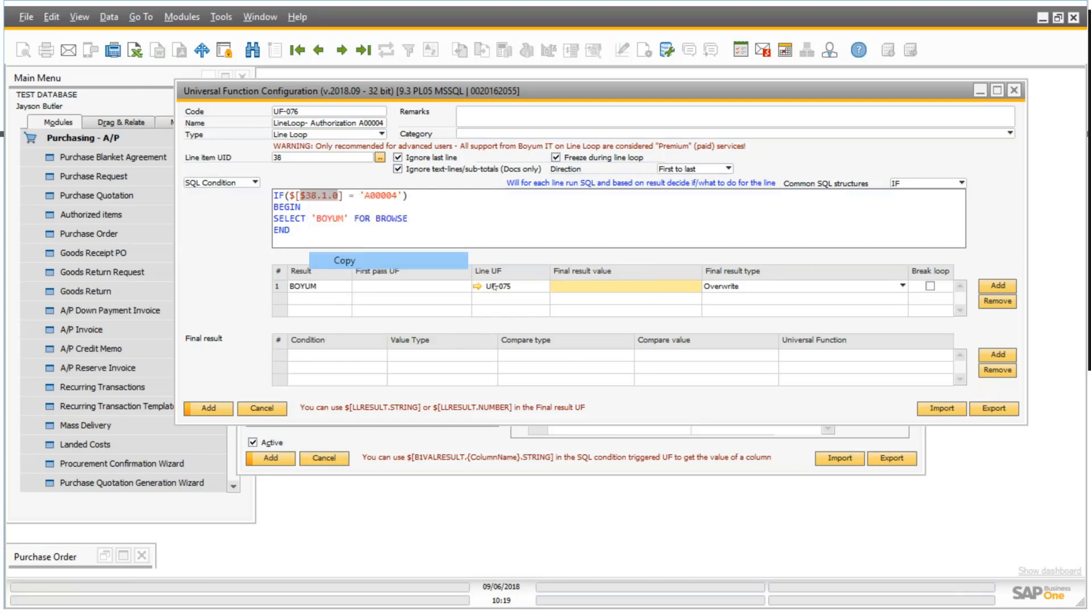
right_click(570, 285)
left_click(620, 334)
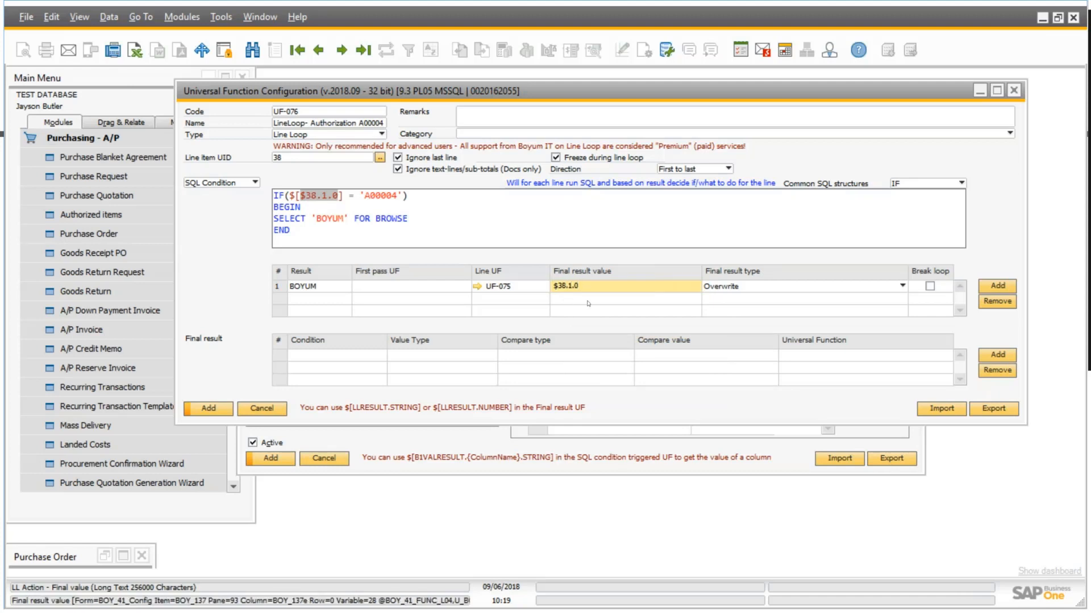
type("{")
key("BackSpace")
type("[")
type("]")
type("$")
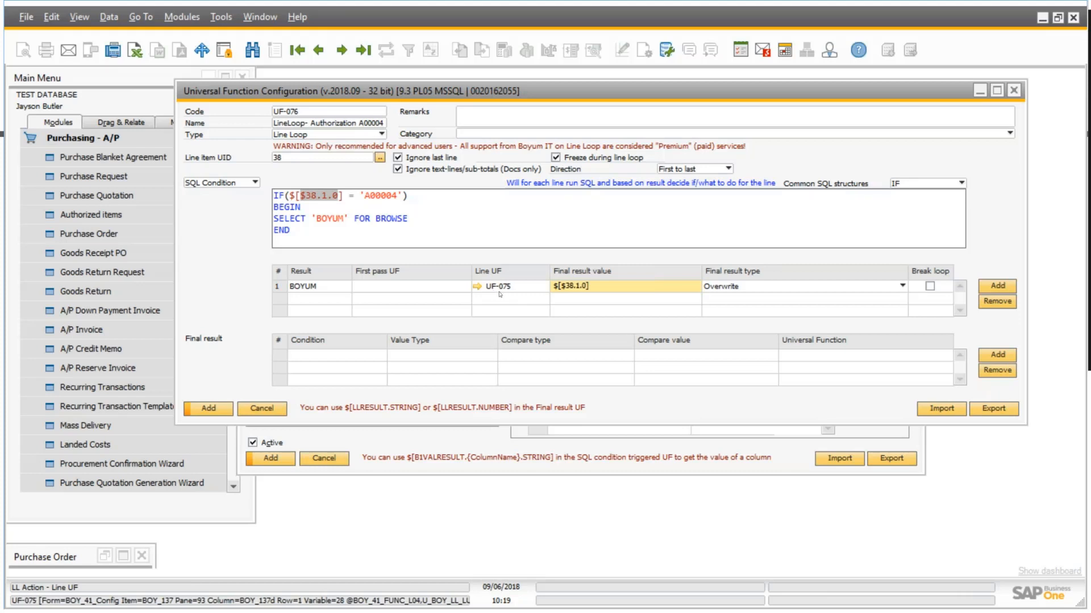
Set the BOYUM row's final result type to Append, enable Break loop, and add the Line Loop function.
left_click(903, 285)
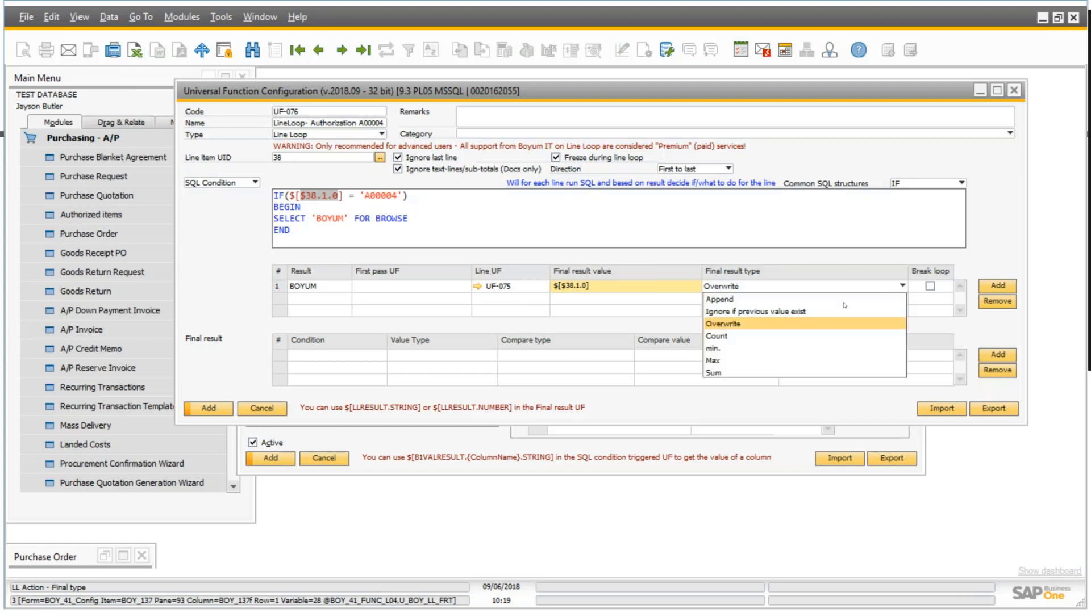
left_click(807, 296)
left_click(929, 286)
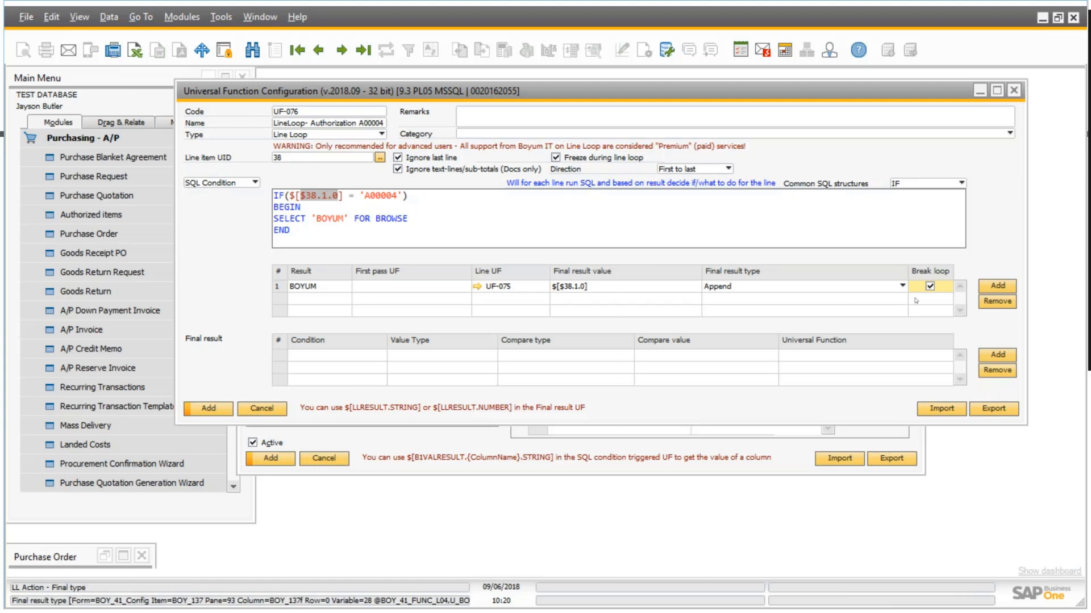
left_click(208, 409)
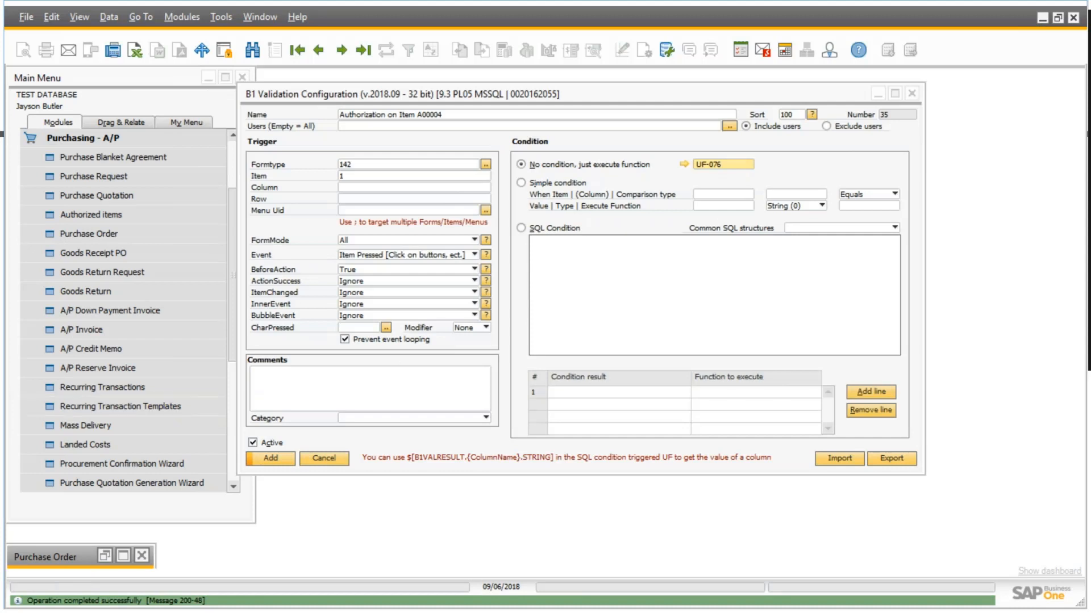
Add the "Authorization on Item A00004" validation and close the blank validation form.
left_click_drag(608, 93, 640, 95)
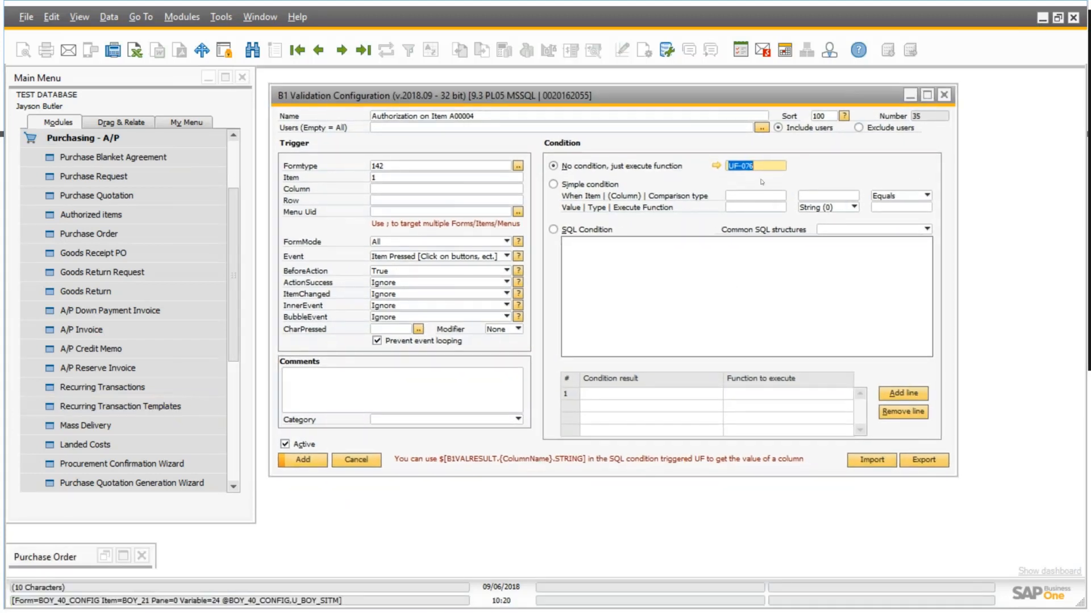
left_click(315, 461)
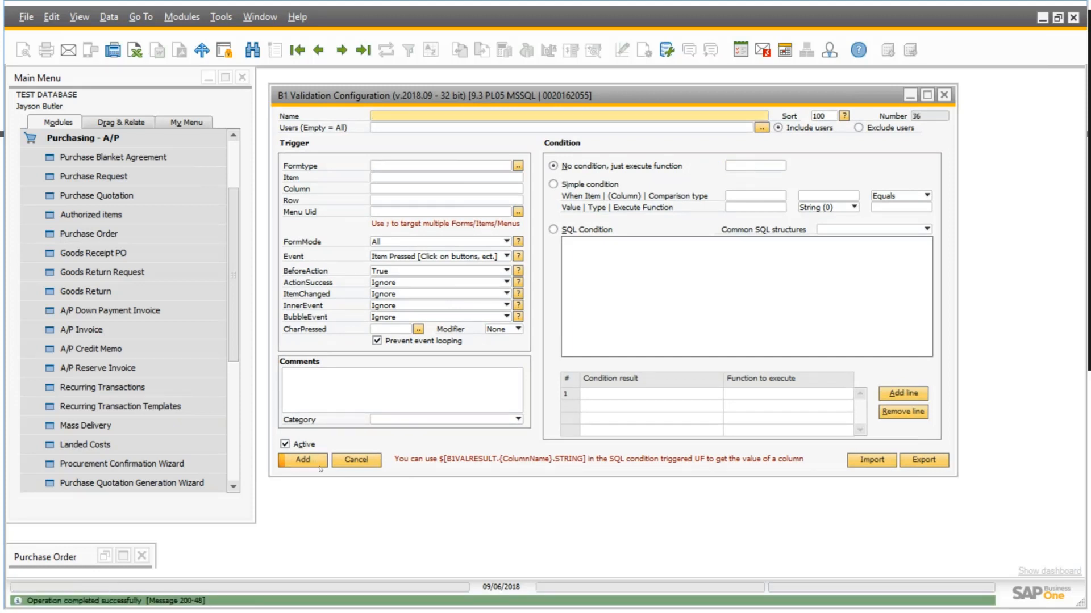
left_click(356, 460)
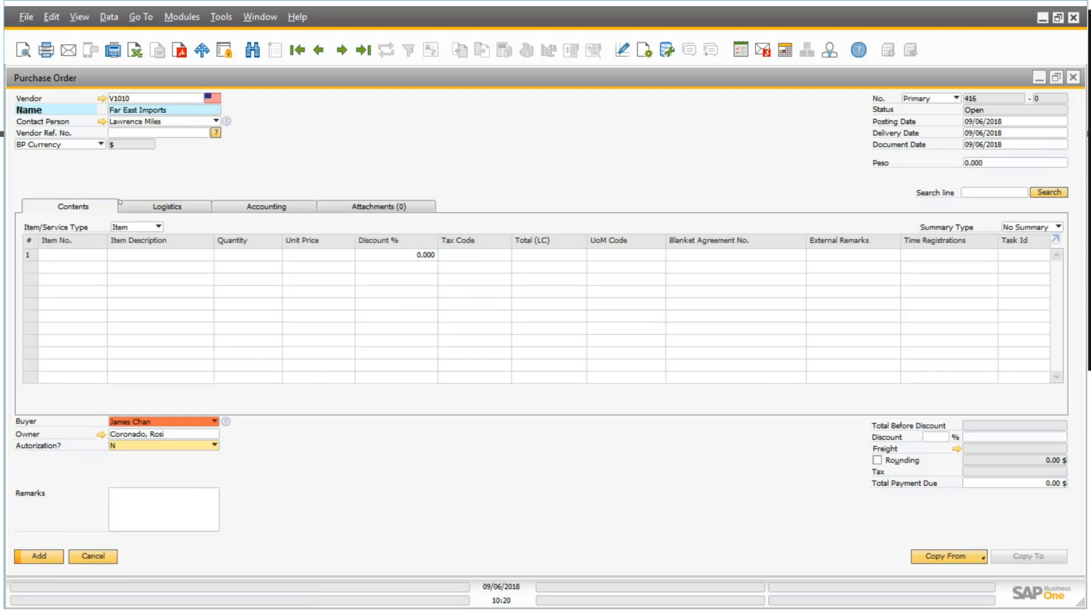
Enter items A00003 and A00004 on the first two lines of the purchase order.
left_click(104, 257)
key("Tab")
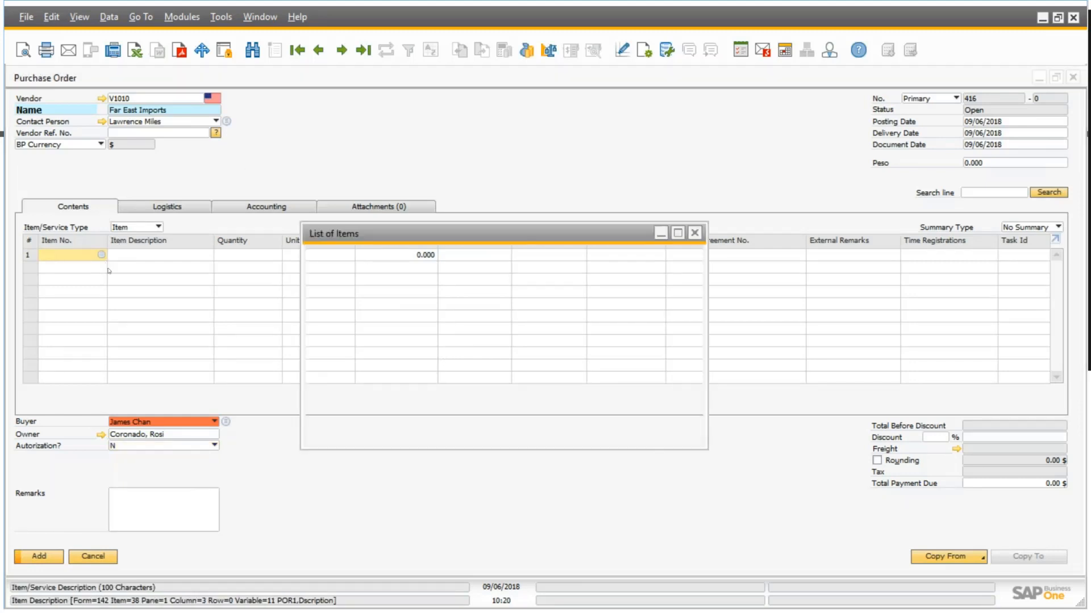
left_click(87, 161)
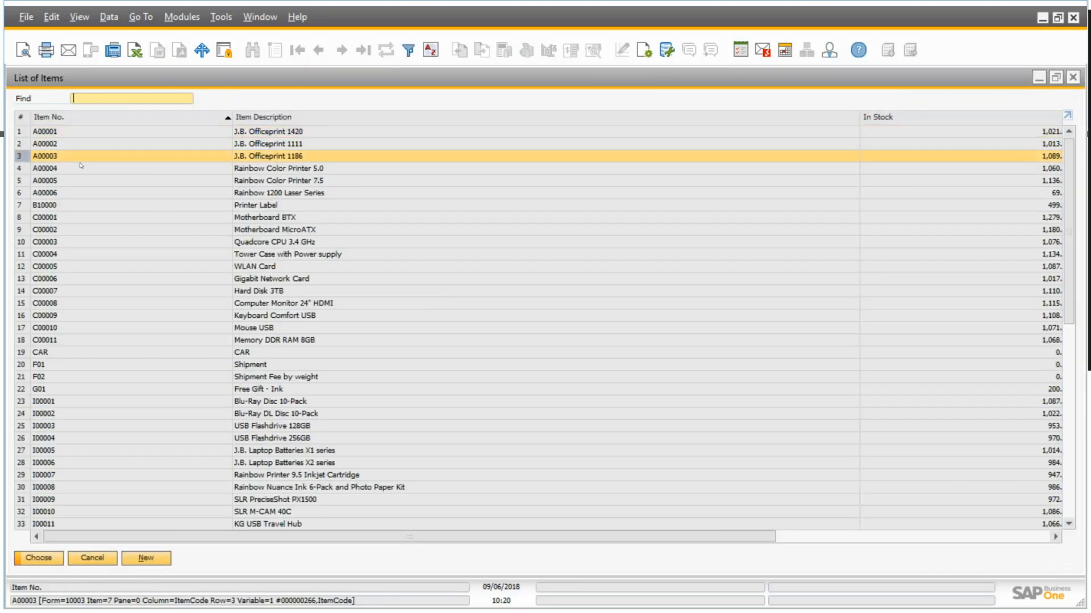
double_click(87, 159)
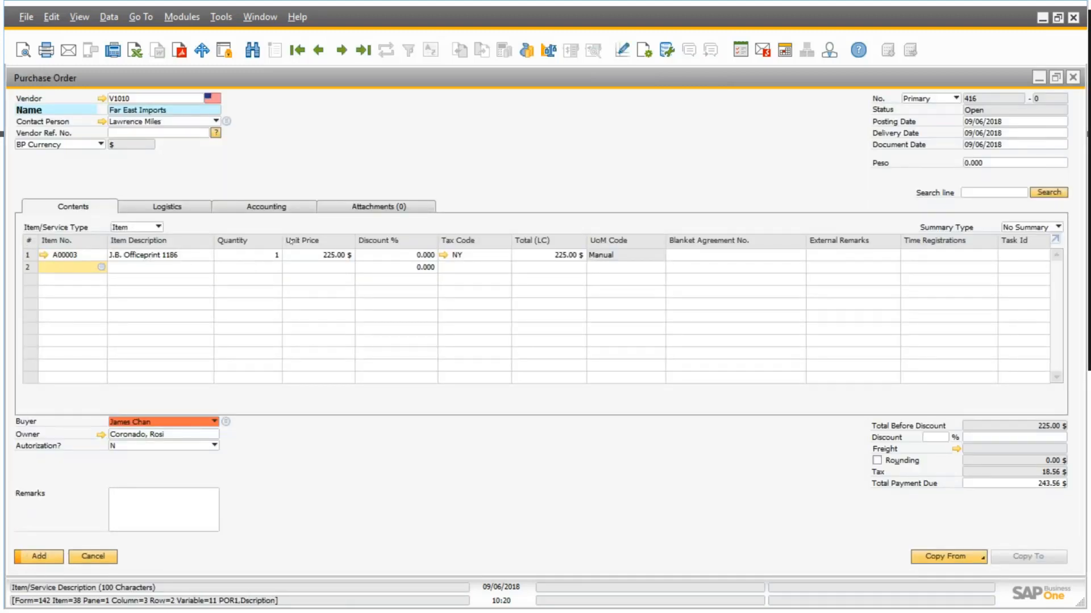
left_click(103, 268)
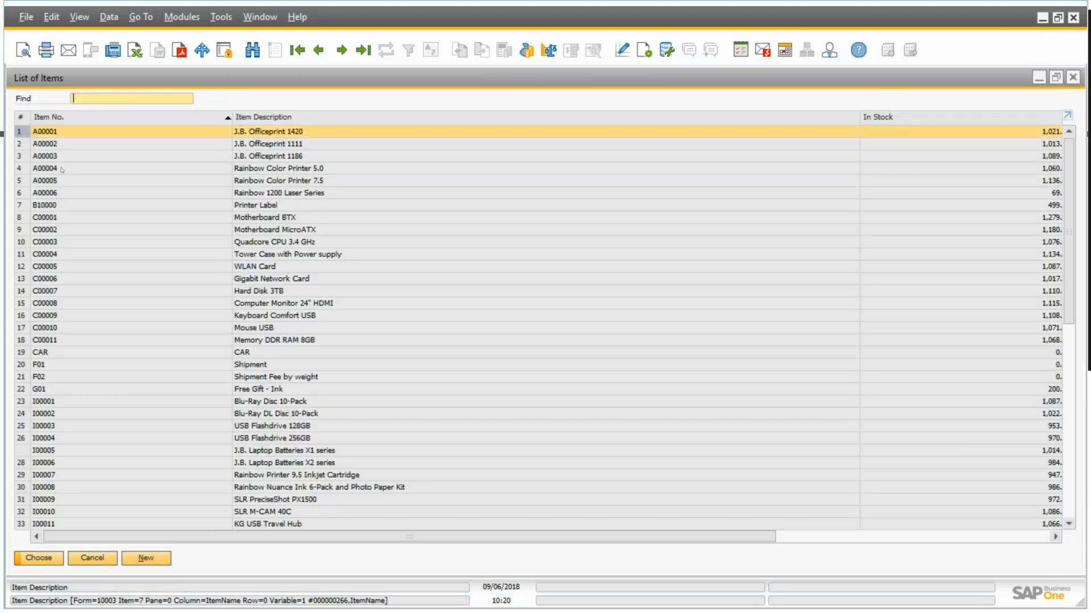
double_click(144, 168)
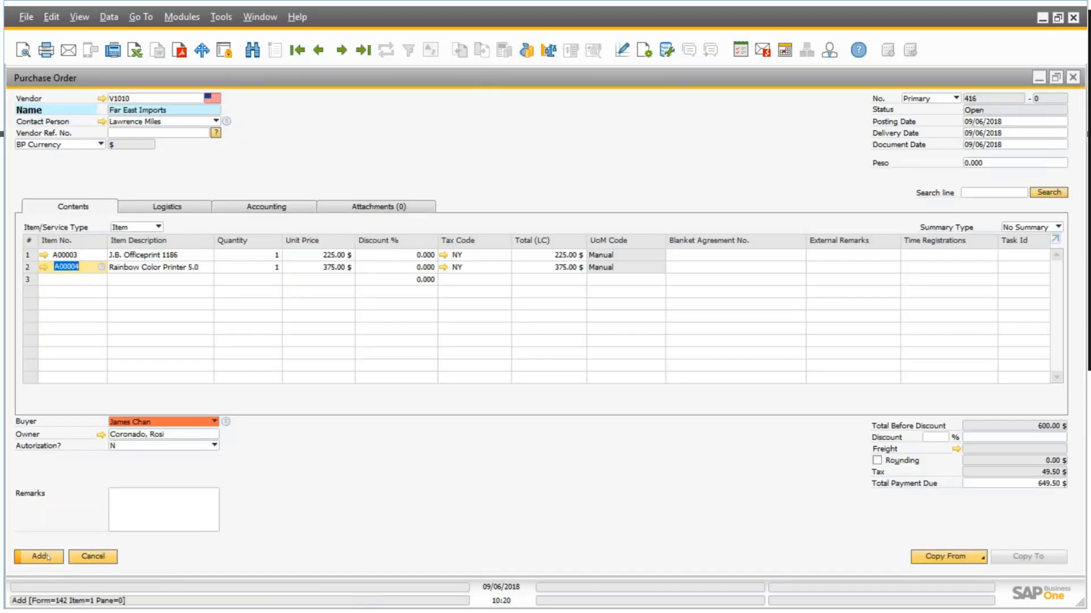
Submit the purchase order with a different buyer selected, applying the change to the existing rows.
left_click(48, 557)
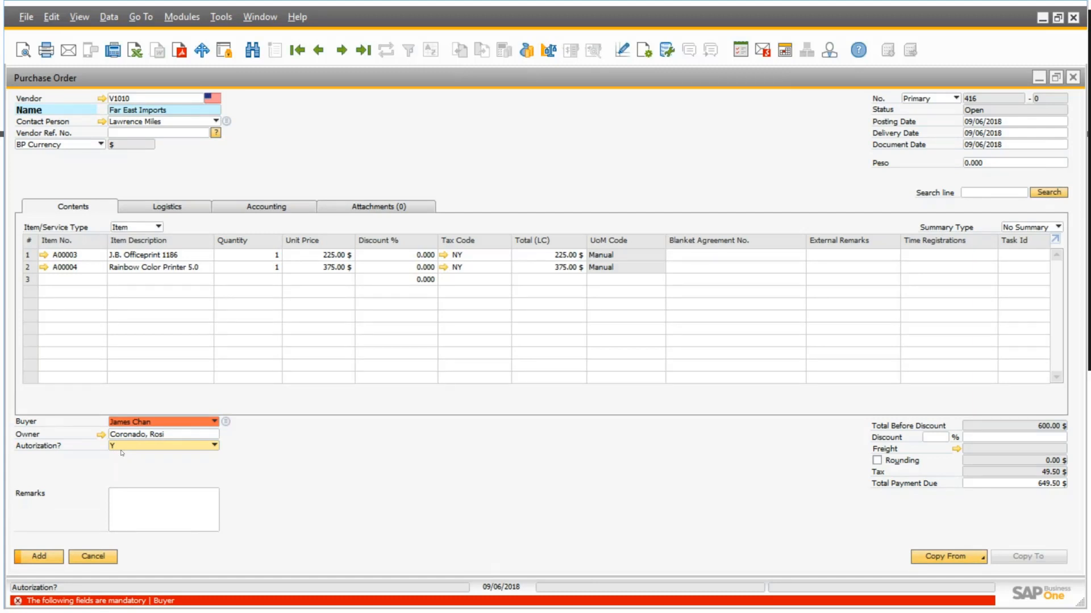
left_click(215, 422)
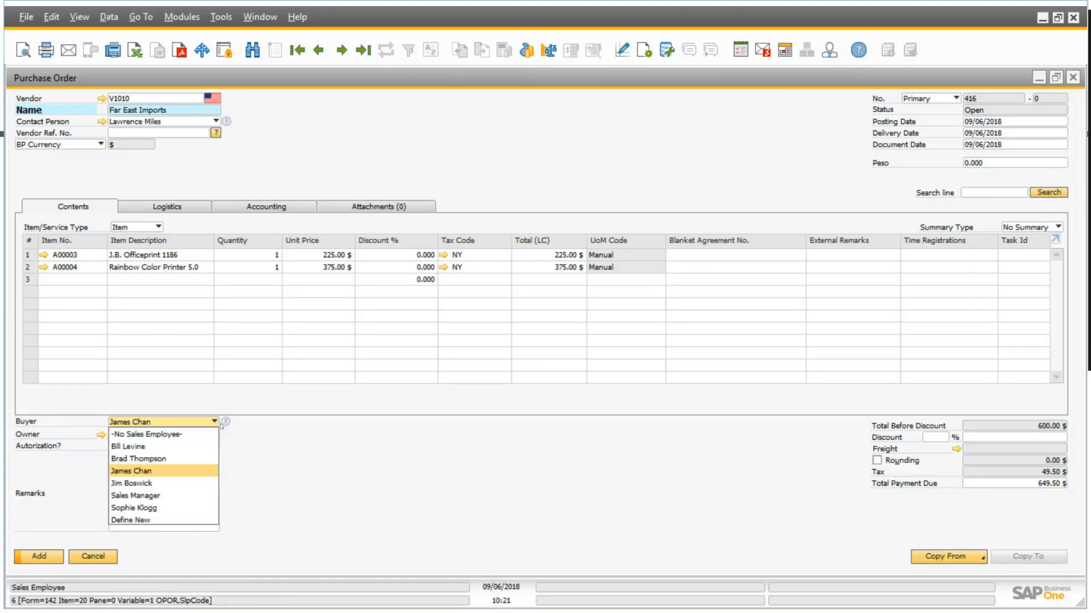
left_click(169, 471)
right_click(170, 421)
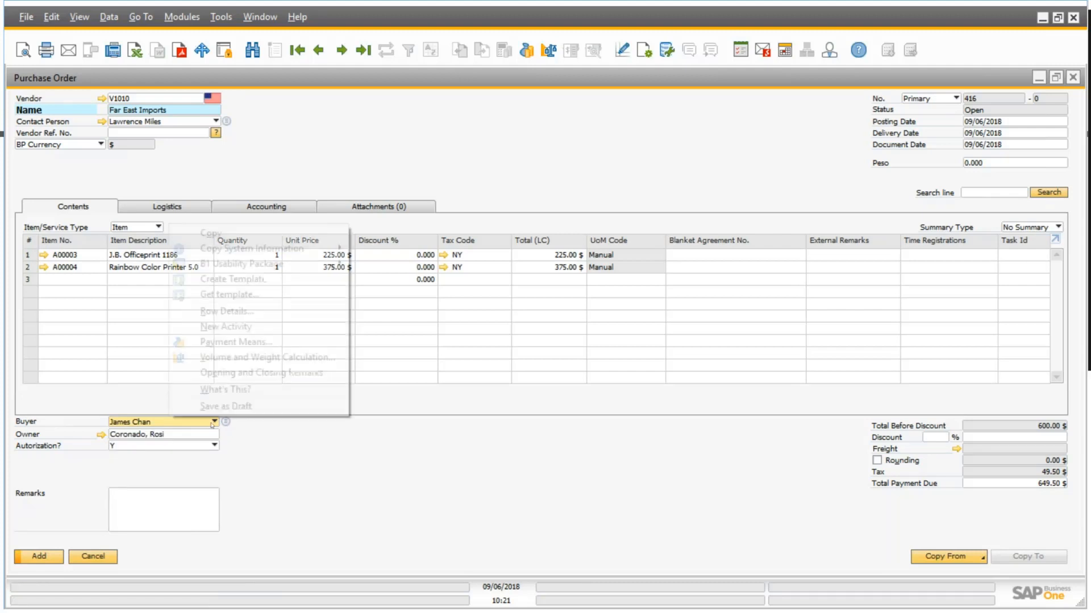
left_click(213, 422)
left_click(188, 484)
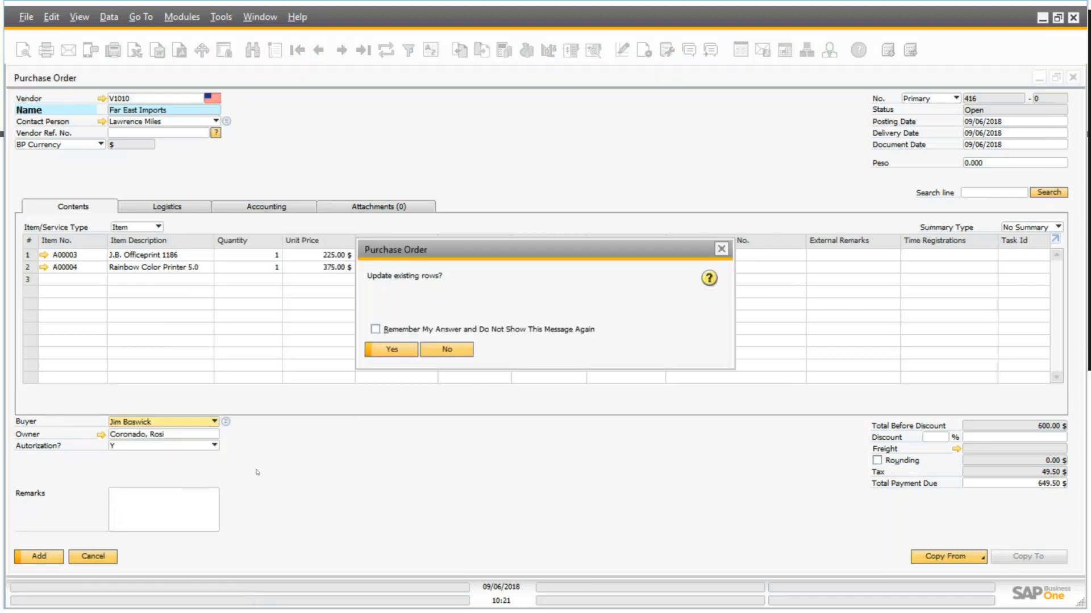
left_click(402, 350)
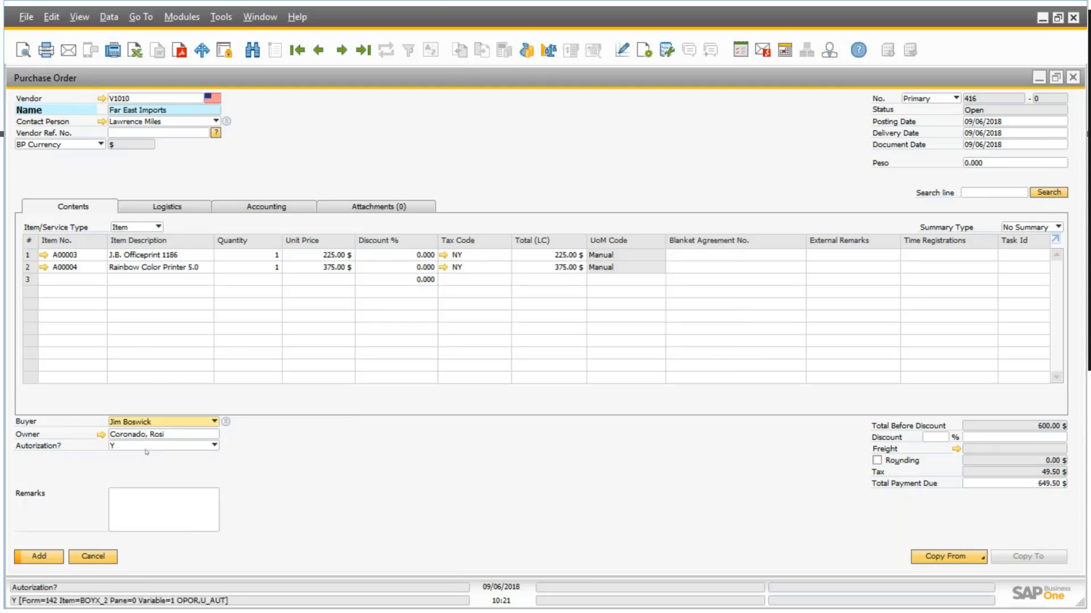
left_click(39, 557)
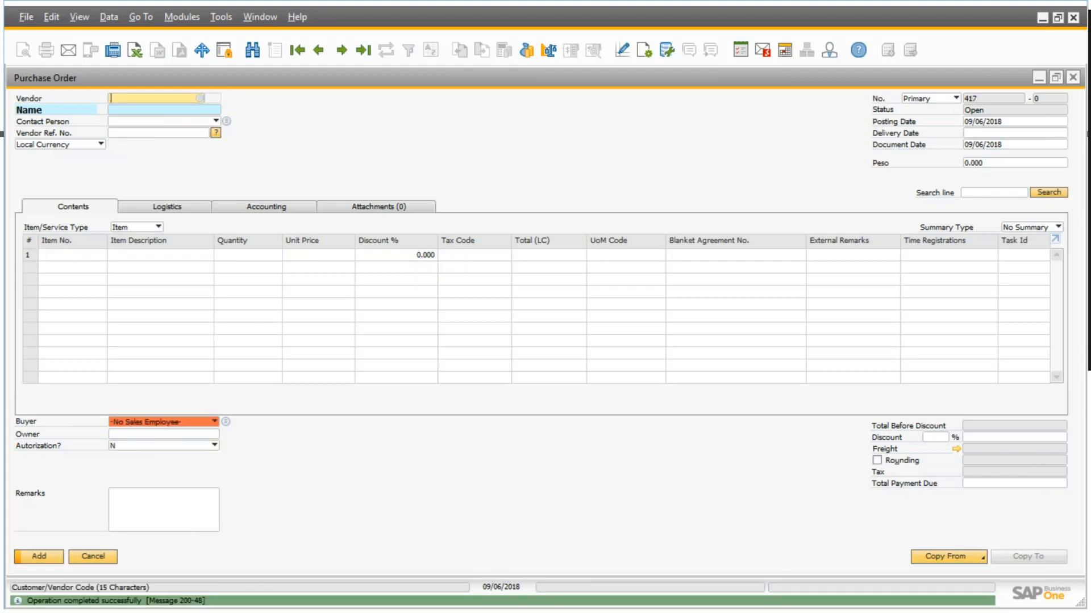
Check the last added purchase order and start a new one for vendor Lasercom.
left_click(362, 52)
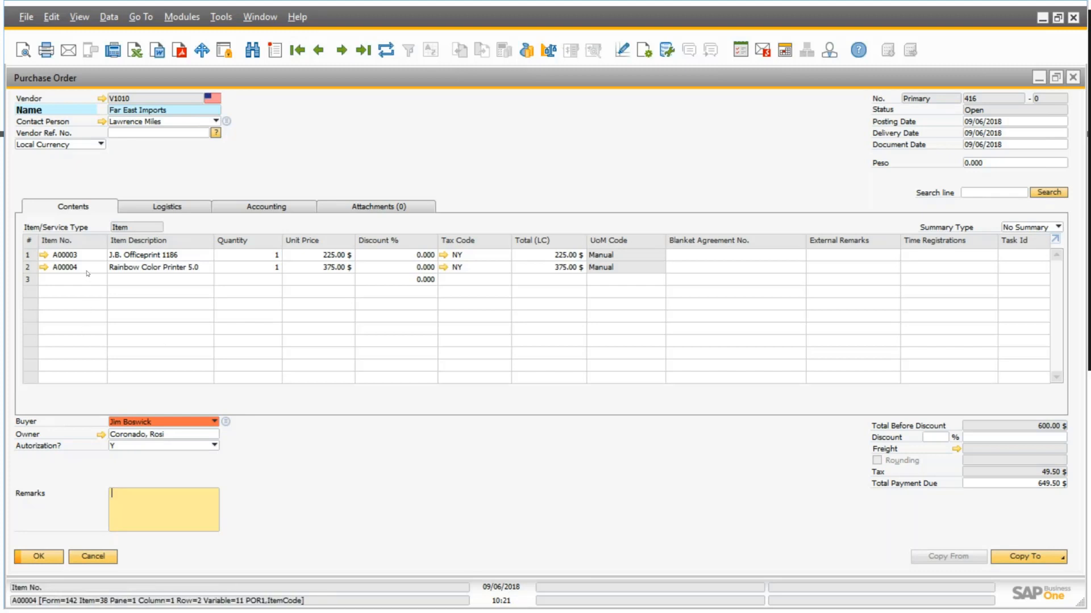
left_click(275, 50)
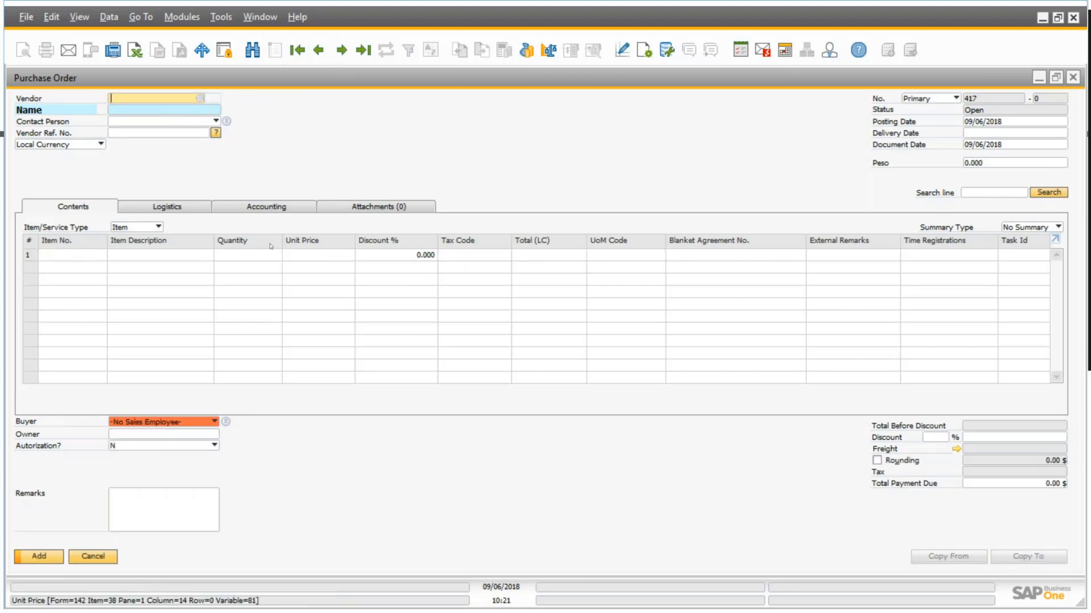
key("Tab")
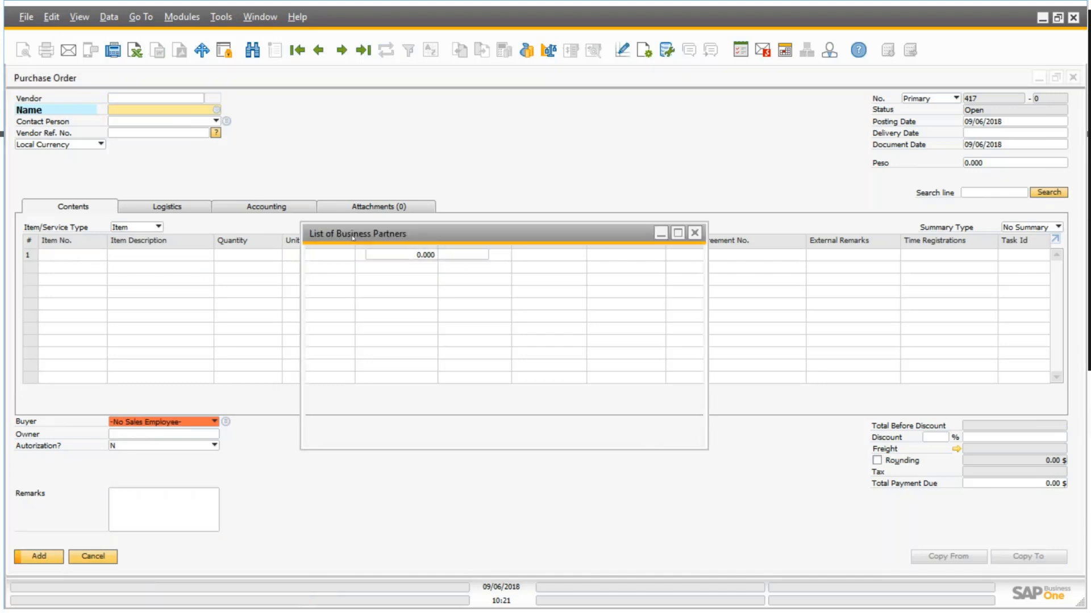
left_click(368, 312)
key("Return")
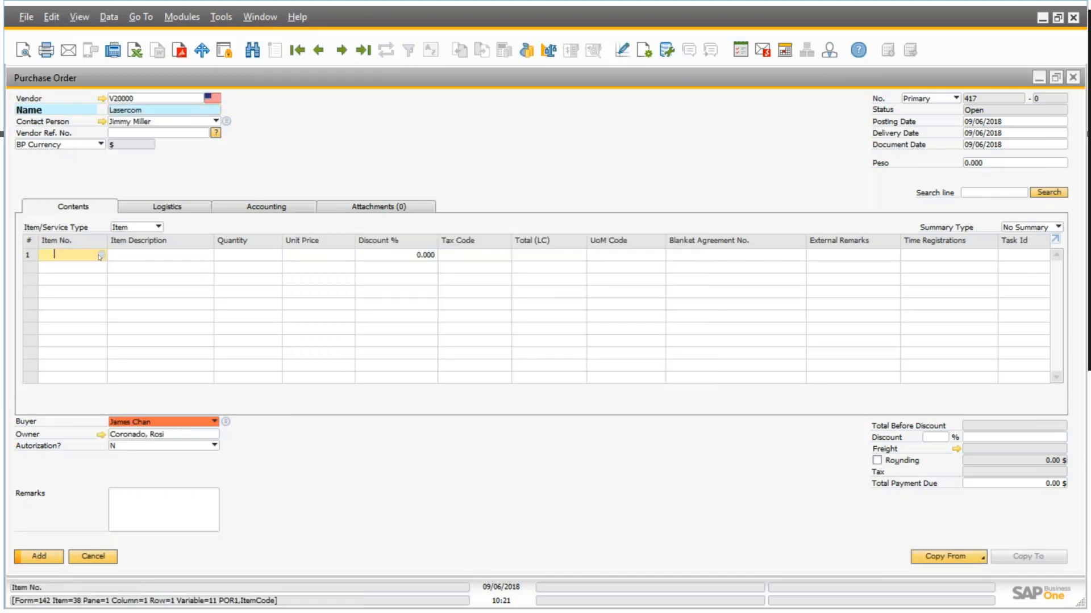
Clear the Empty value of the Buyer row in the purchase order's Mandatory Fields configuration and save it.
left_click(197, 423)
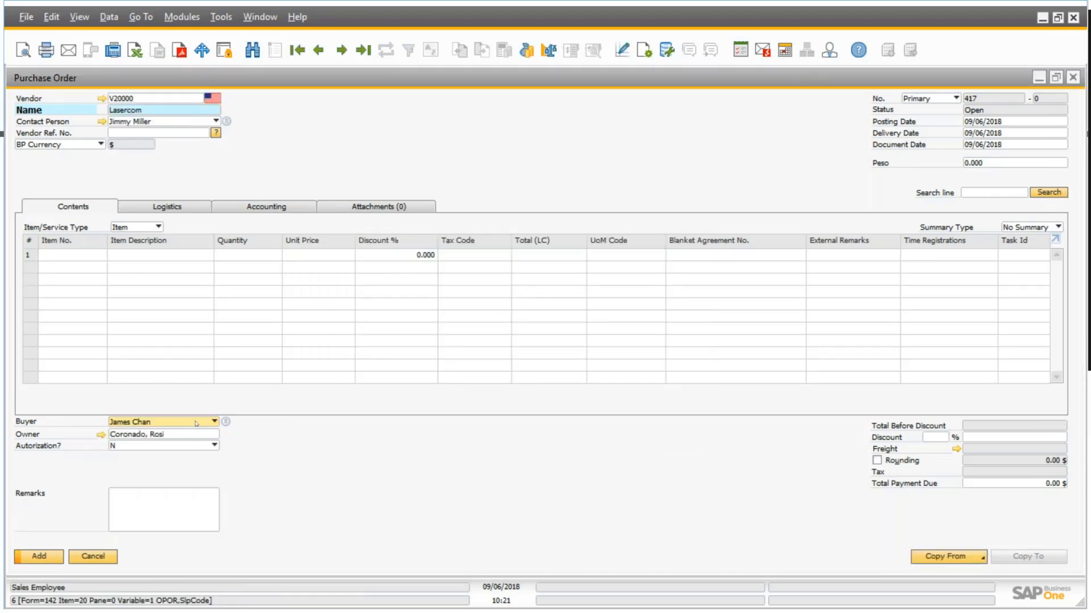
right_click(197, 424)
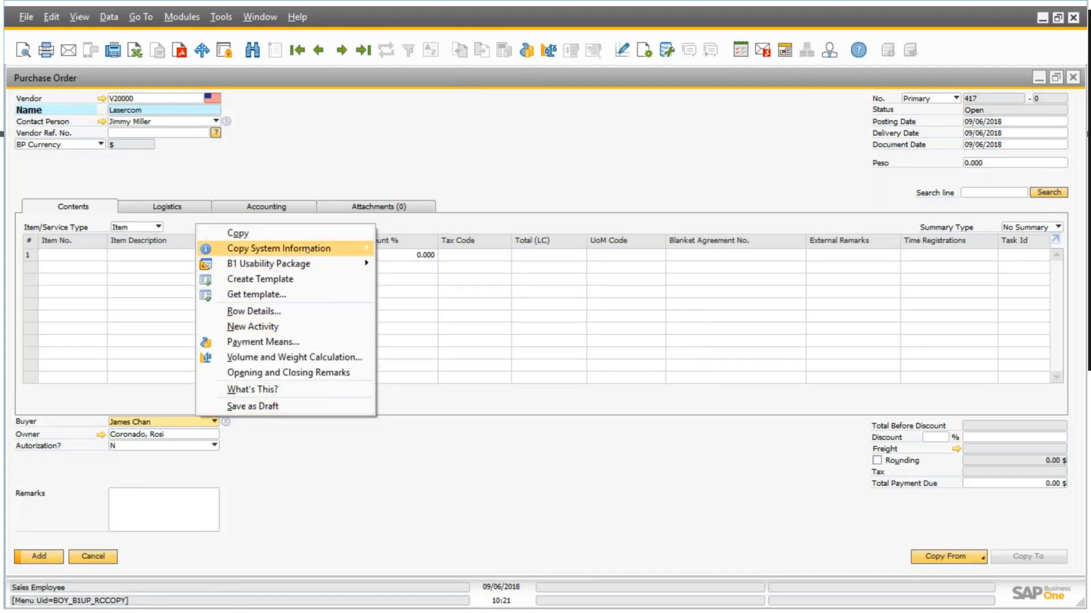
mouse_move(307, 250)
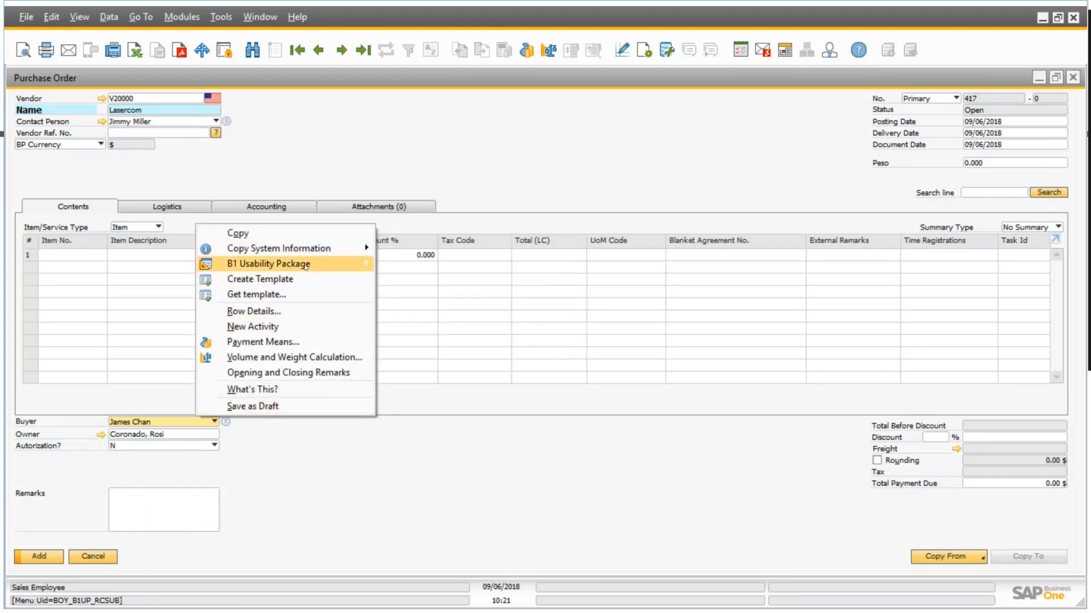
mouse_move(340, 264)
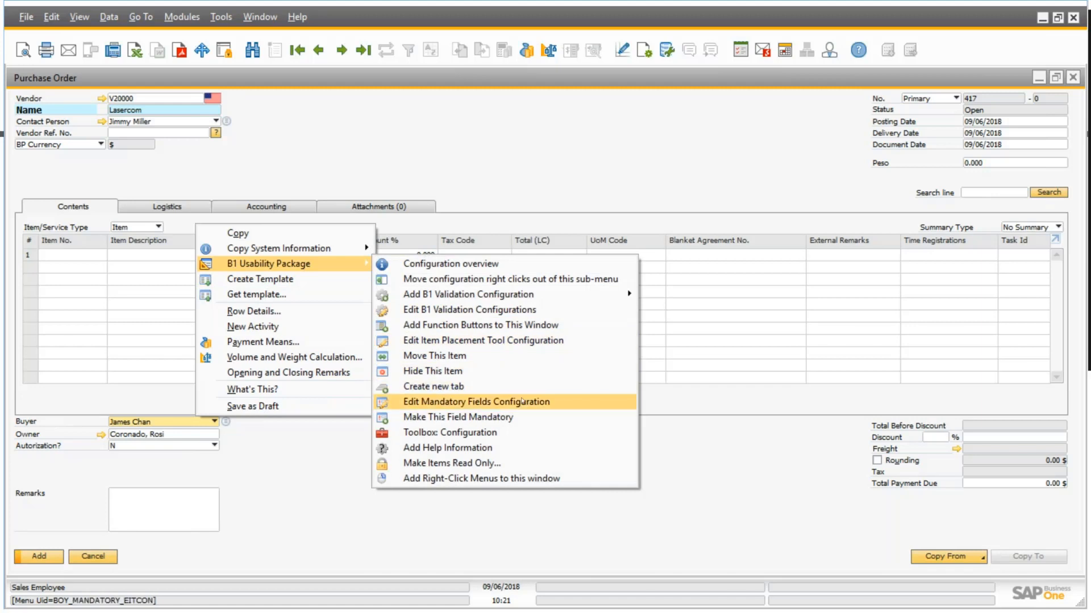
left_click(499, 402)
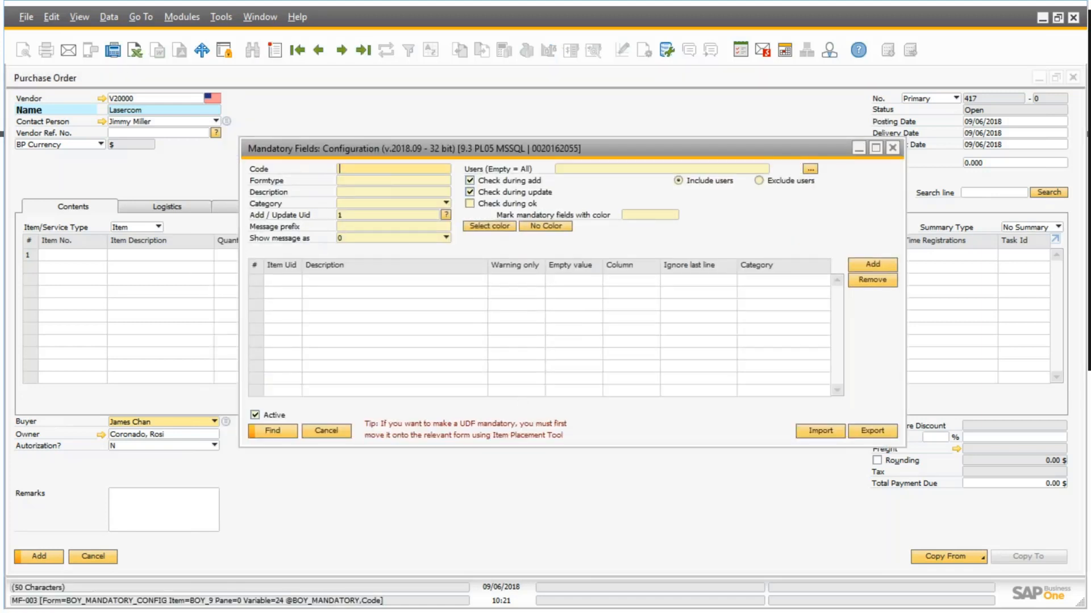
left_click(558, 284)
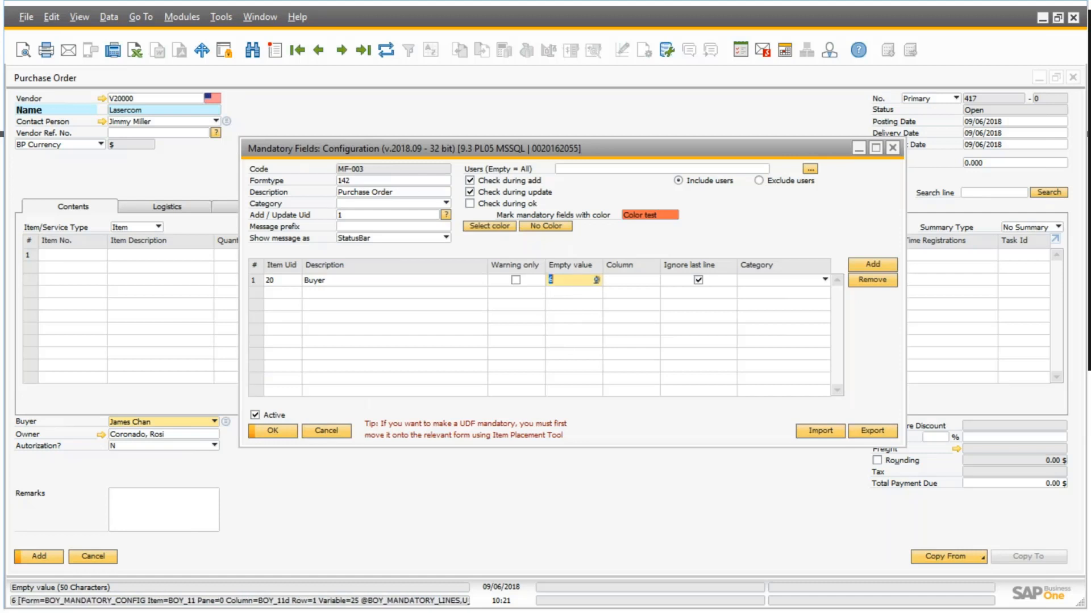
key("BackSpace")
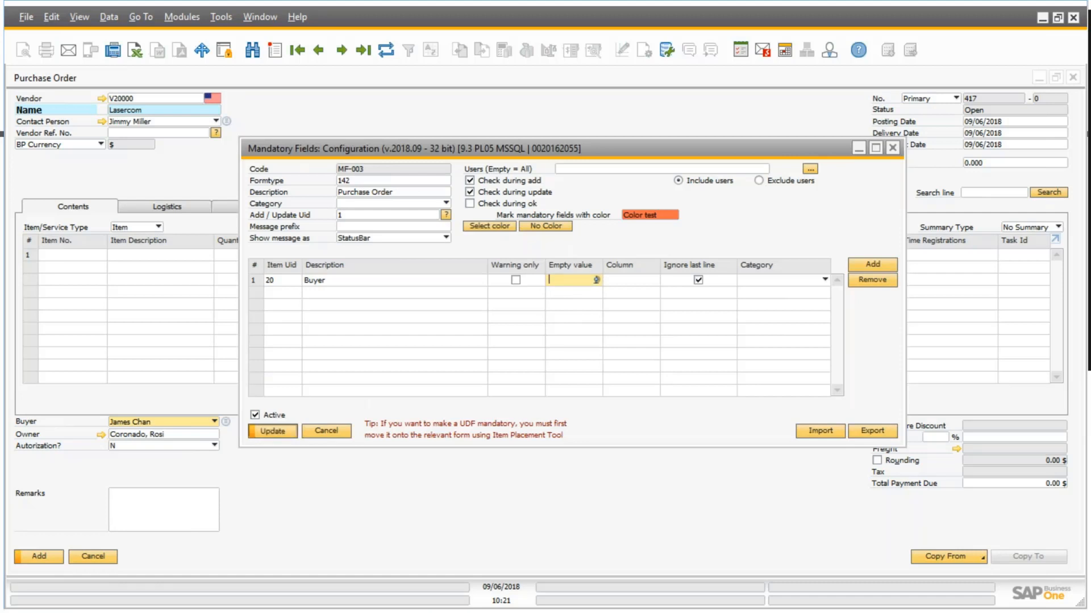
left_click(277, 432)
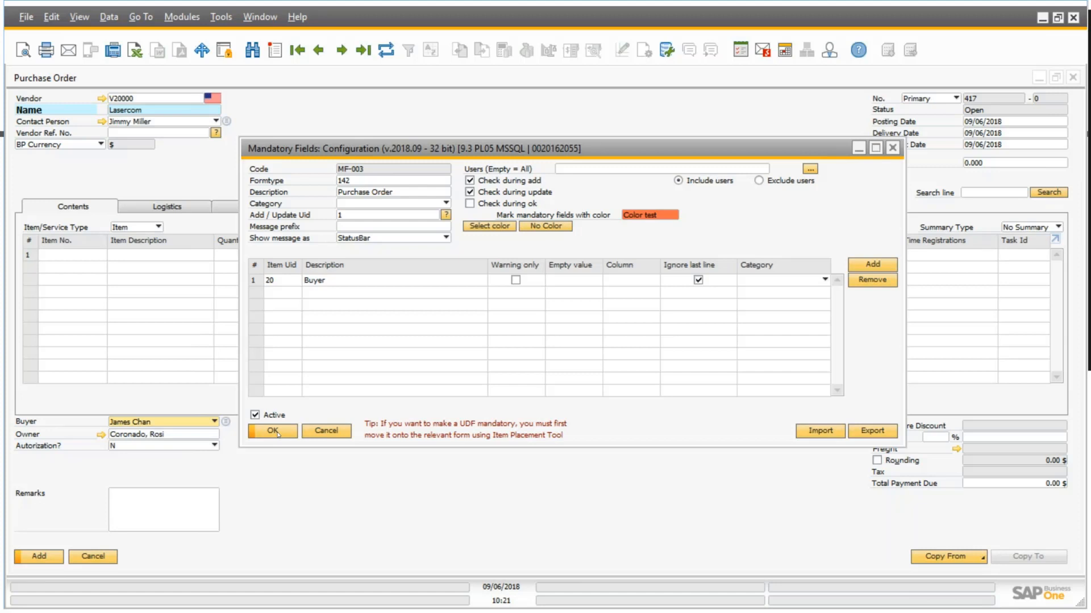
left_click(274, 432)
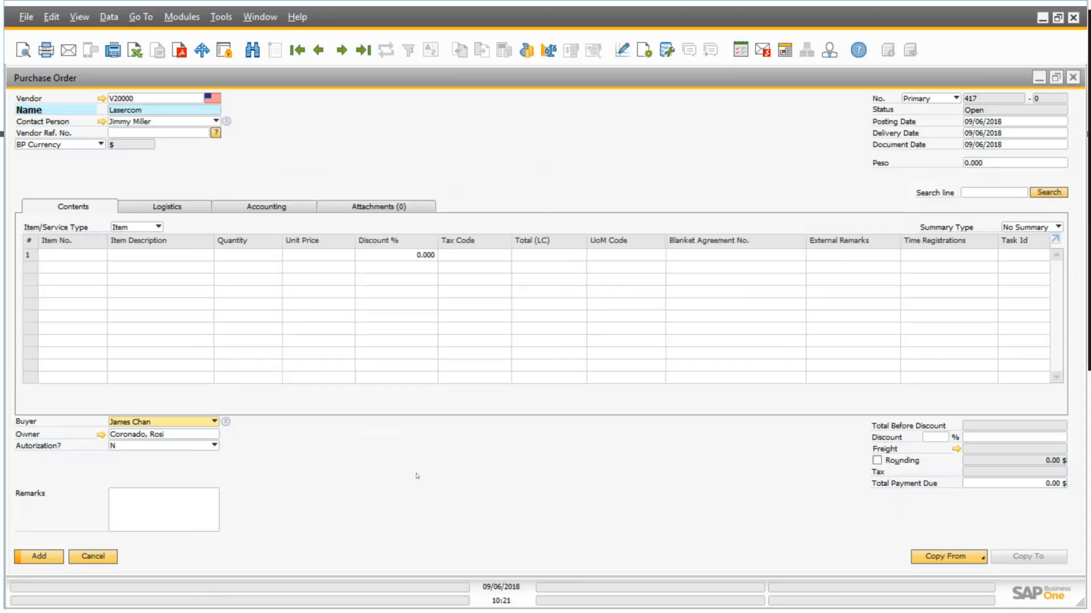
Add the purchase order with item A00002 on its first line and reopen the saved record to check Autorization?
left_click(77, 256)
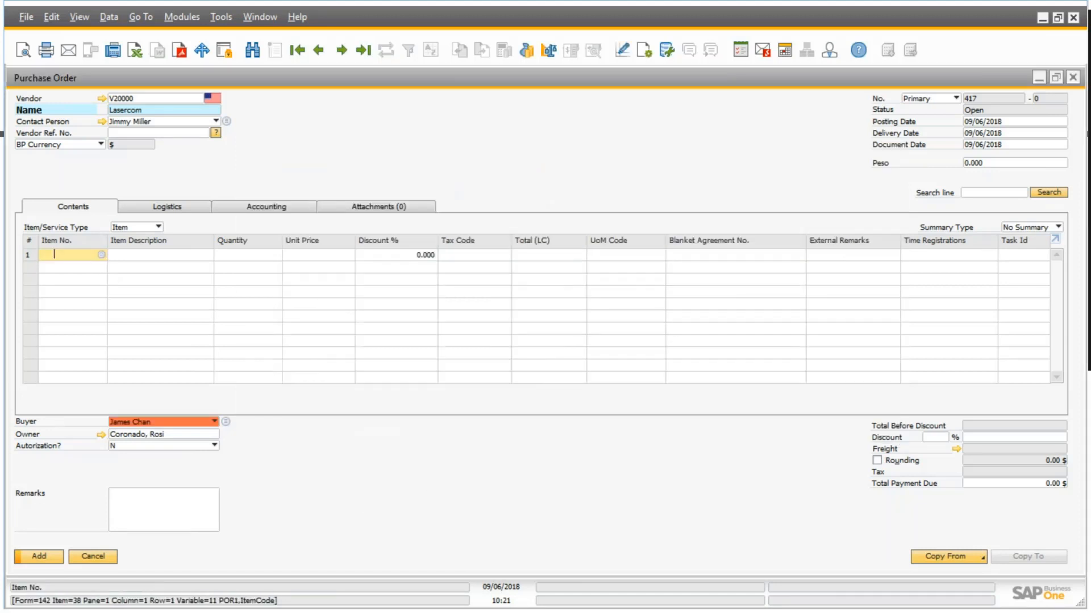
key("Tab")
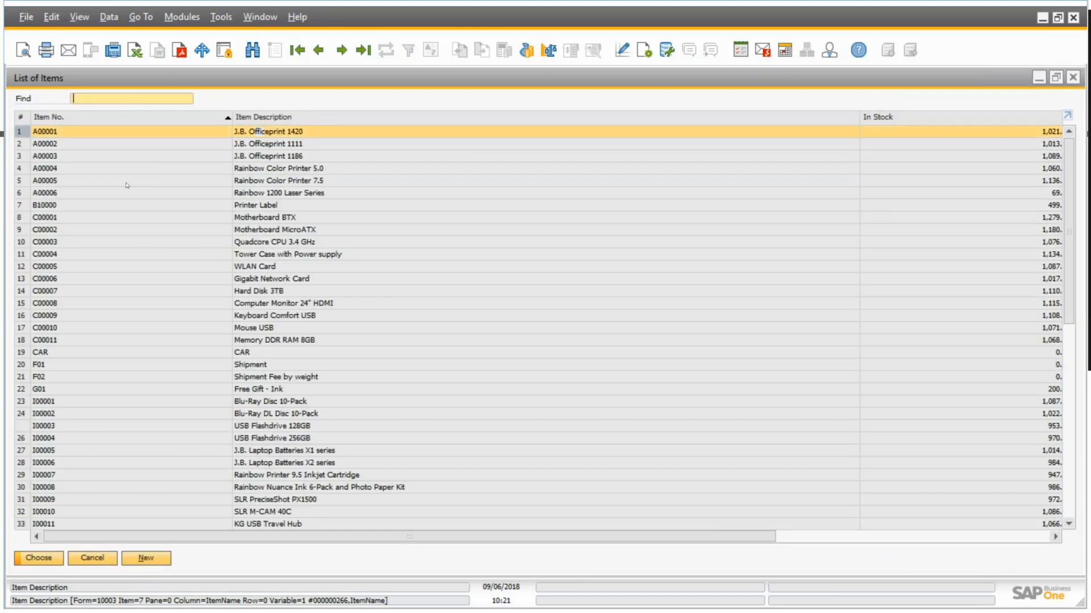
left_click(121, 144)
left_click(55, 559)
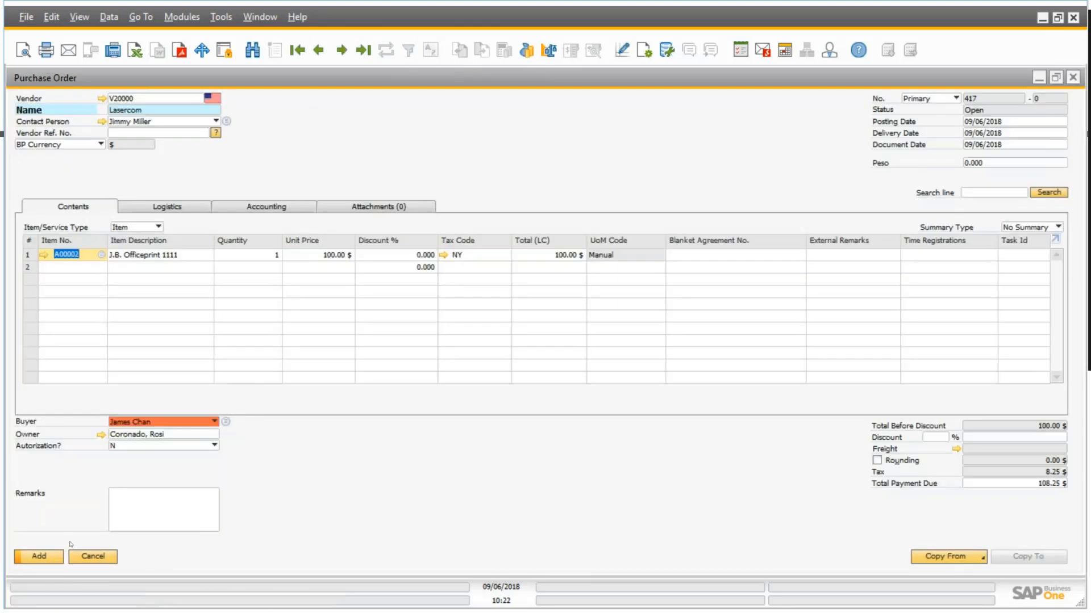
left_click(54, 559)
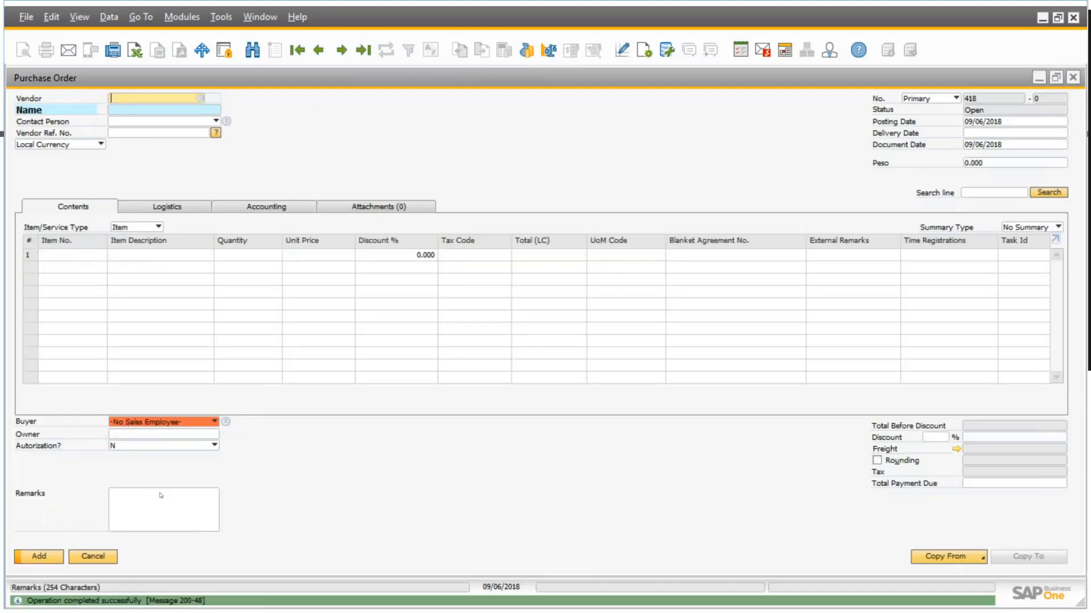
left_click(363, 50)
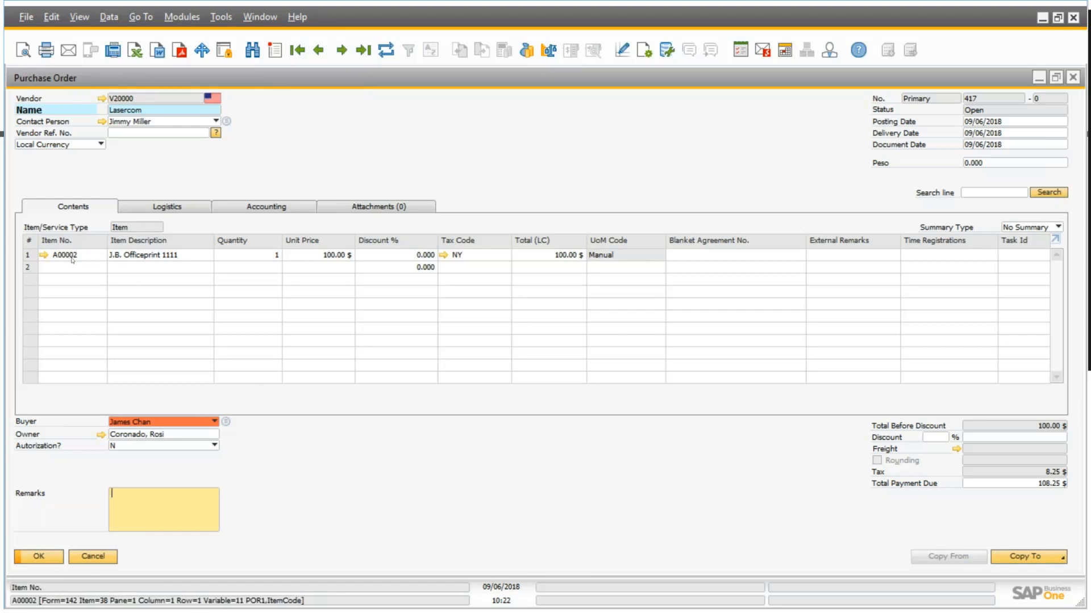
Restore the purchase order window's size and browse the approval stages from the first record up to Manager, closing the setup at the end.
double_click(722, 85)
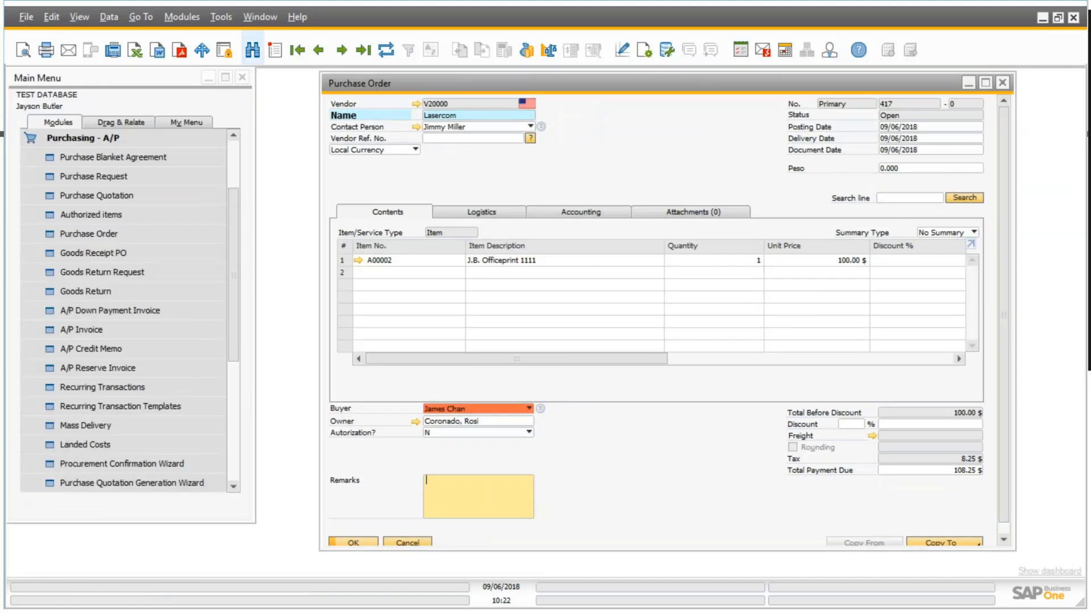
left_click(101, 138)
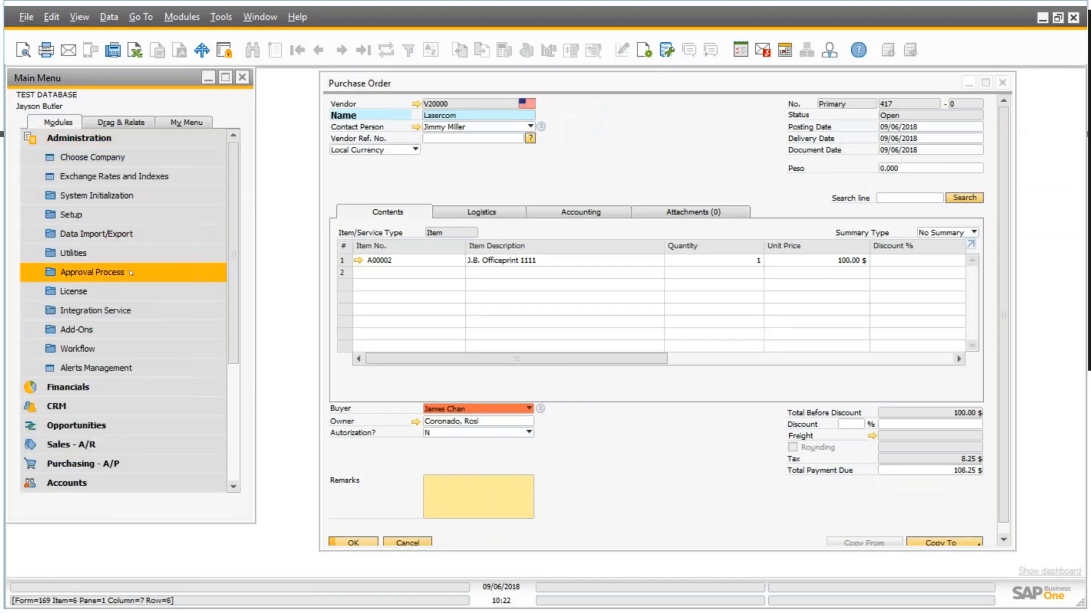
left_click(92, 273)
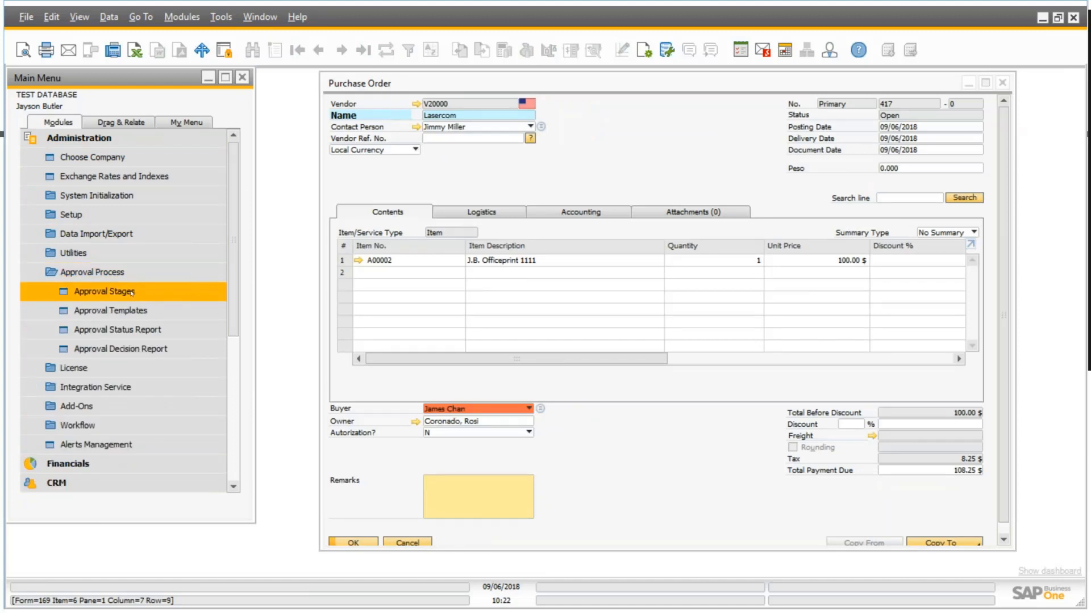
left_click(131, 293)
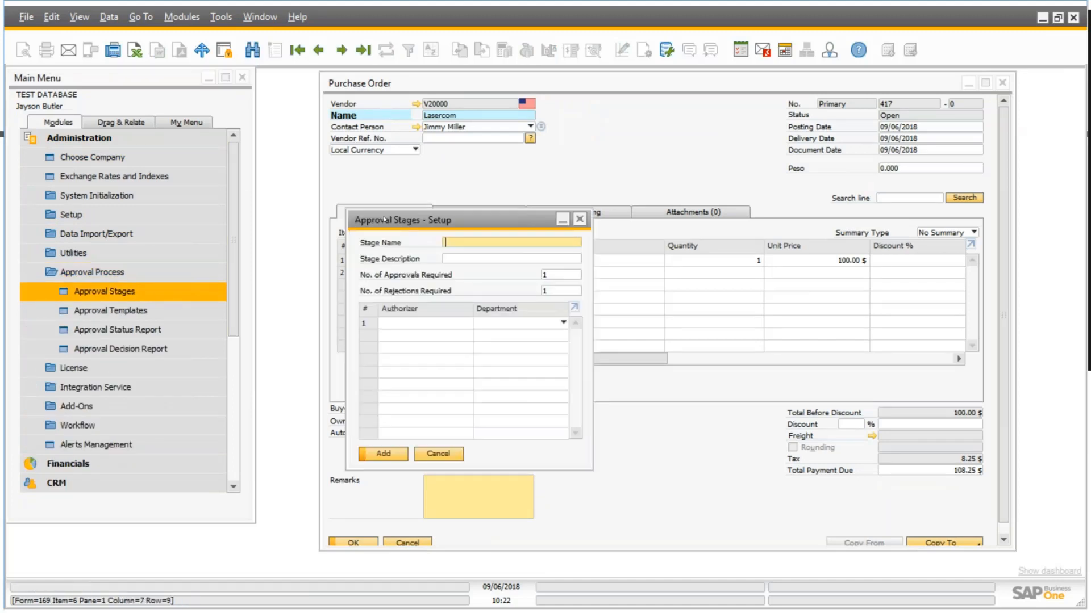
left_click(299, 51)
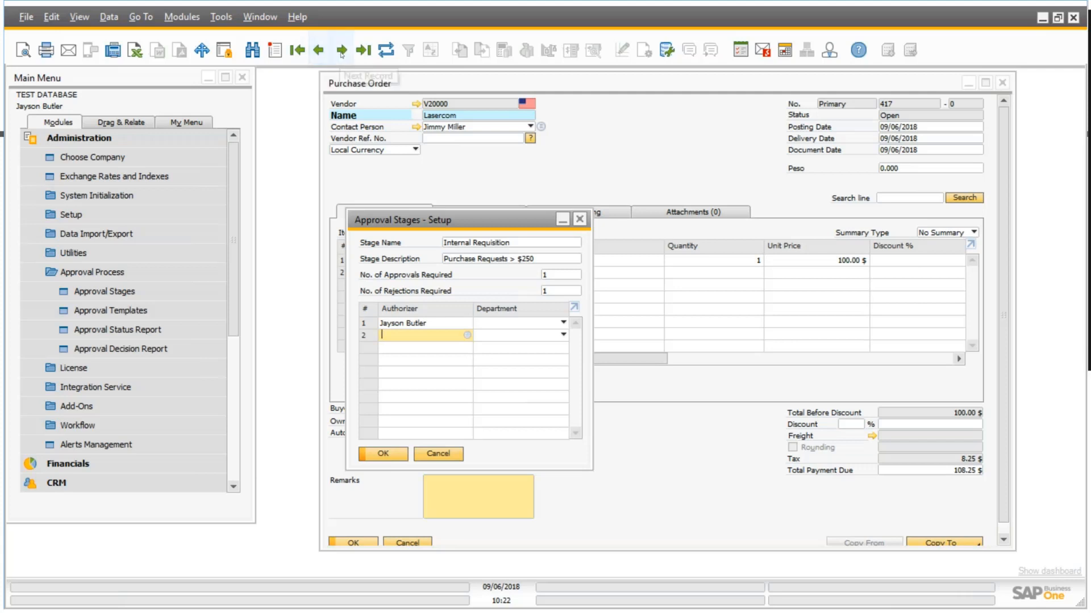
left_click(341, 51)
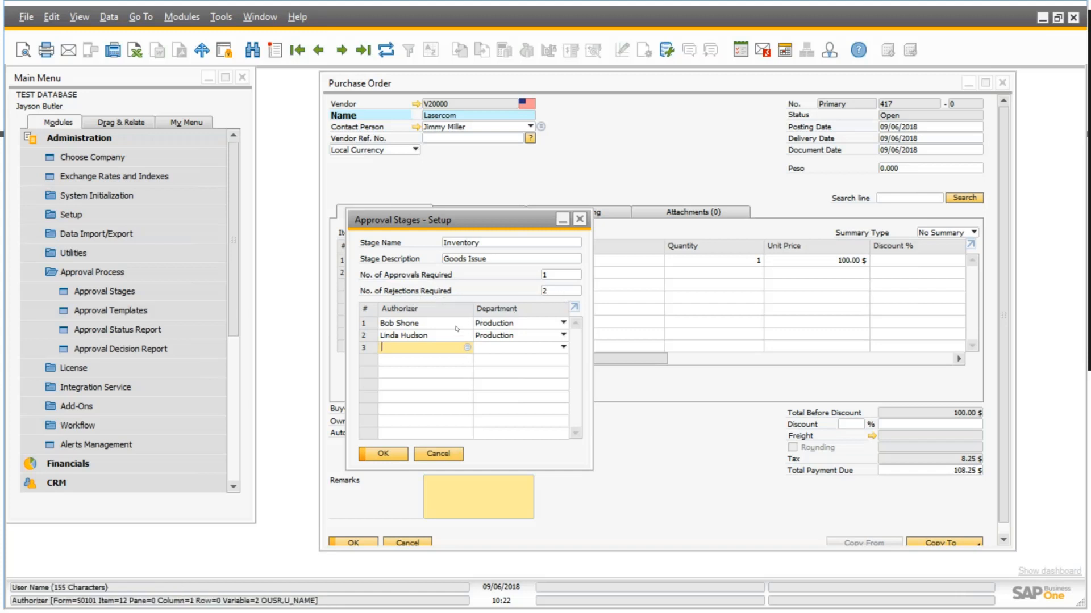
left_click(342, 50)
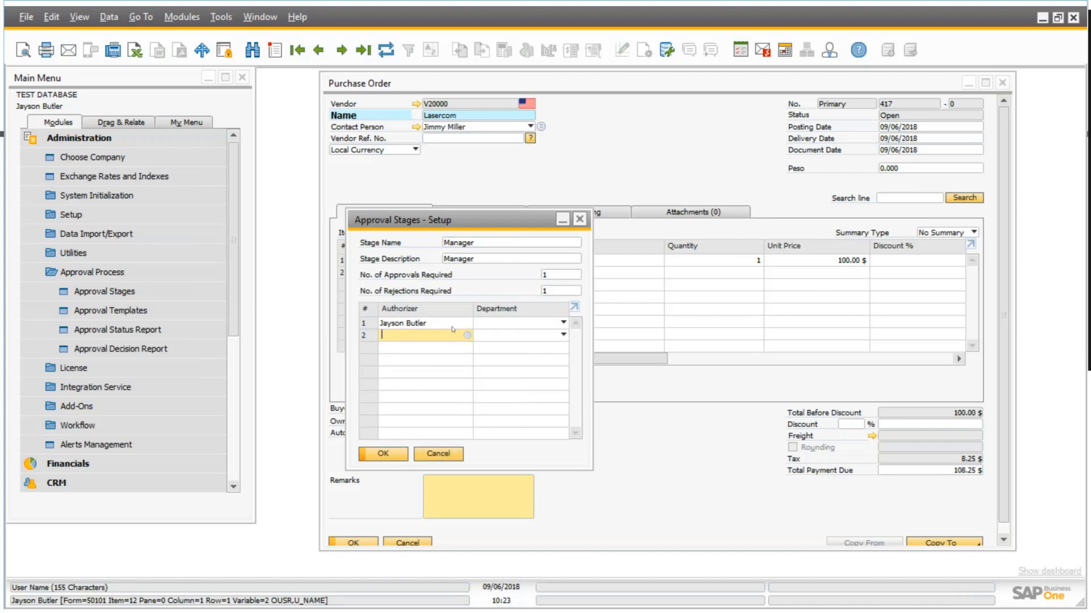
left_click(579, 219)
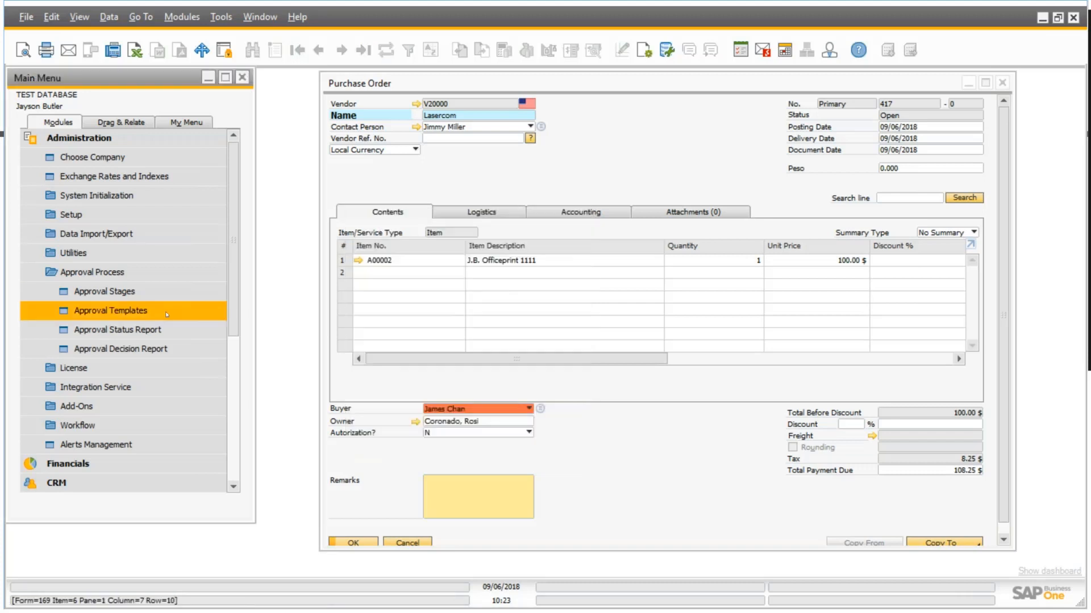
Start a new approval template named PO with the description Purchase Order.
left_click(167, 314)
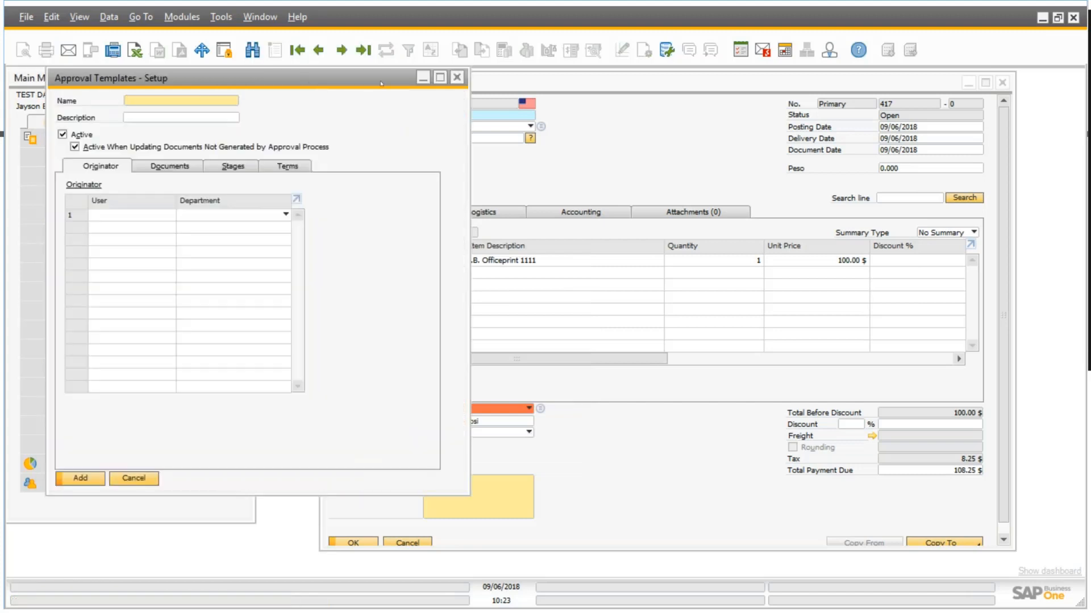
type("PO")
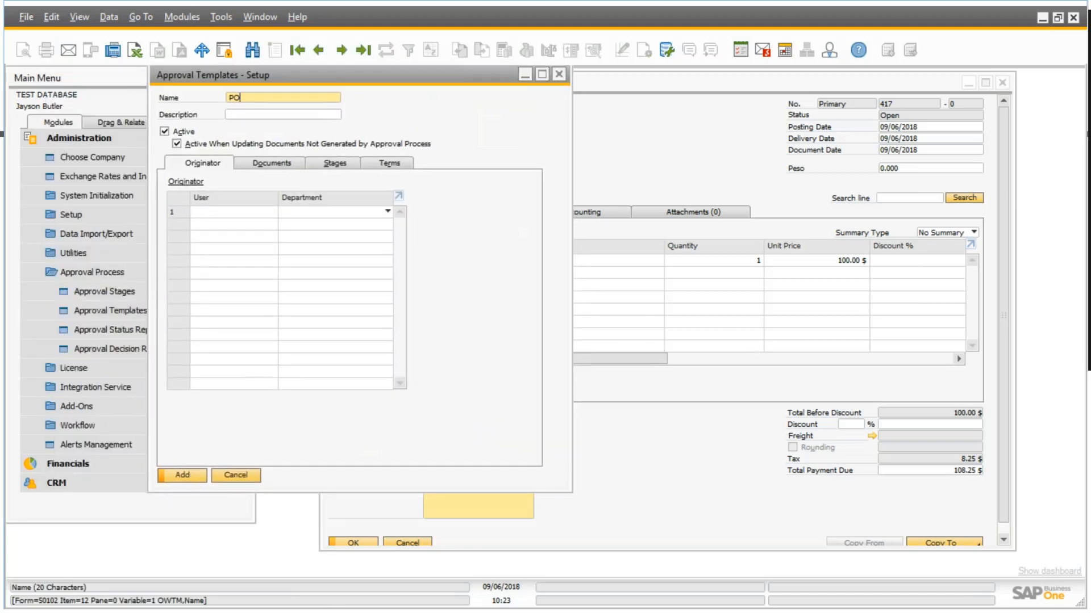
key("Tab")
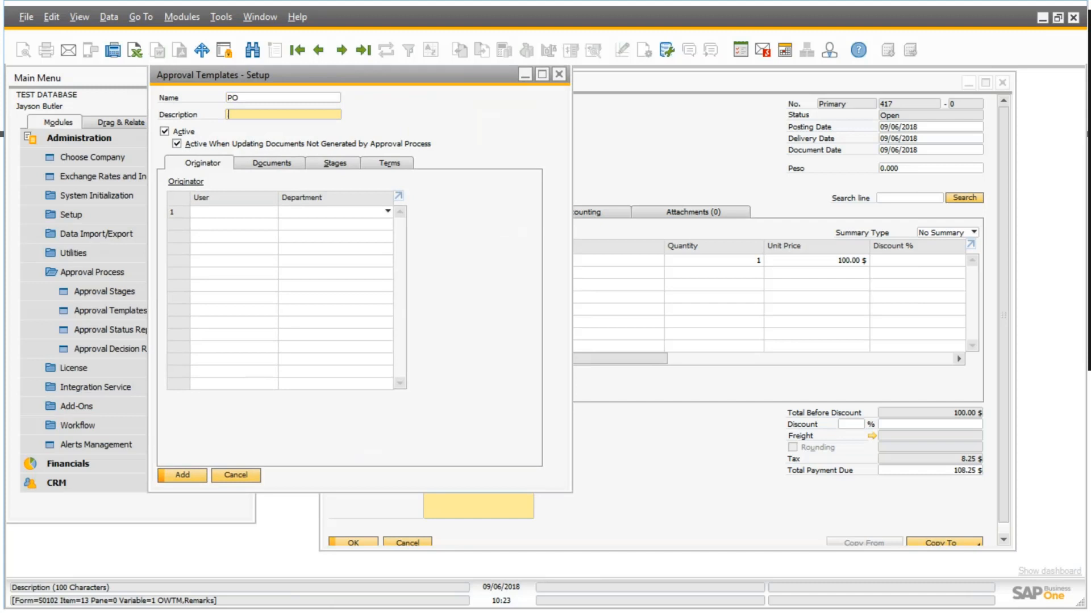
type("PUrcha")
key("BackSpace")
key("BackSpace")
key("BackSpace")
key("BackSpace")
key("BackSpace")
type("urchae")
key("BackSpace")
key("BackSpace")
type("ase Order")
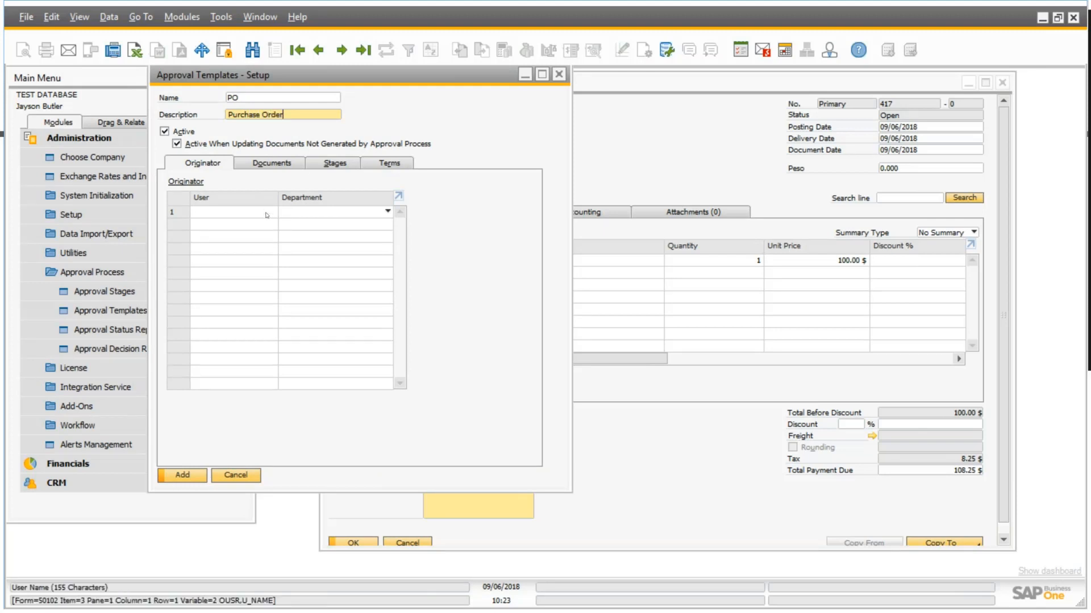
Set the user with code manager as the template's first originator.
left_click(232, 212)
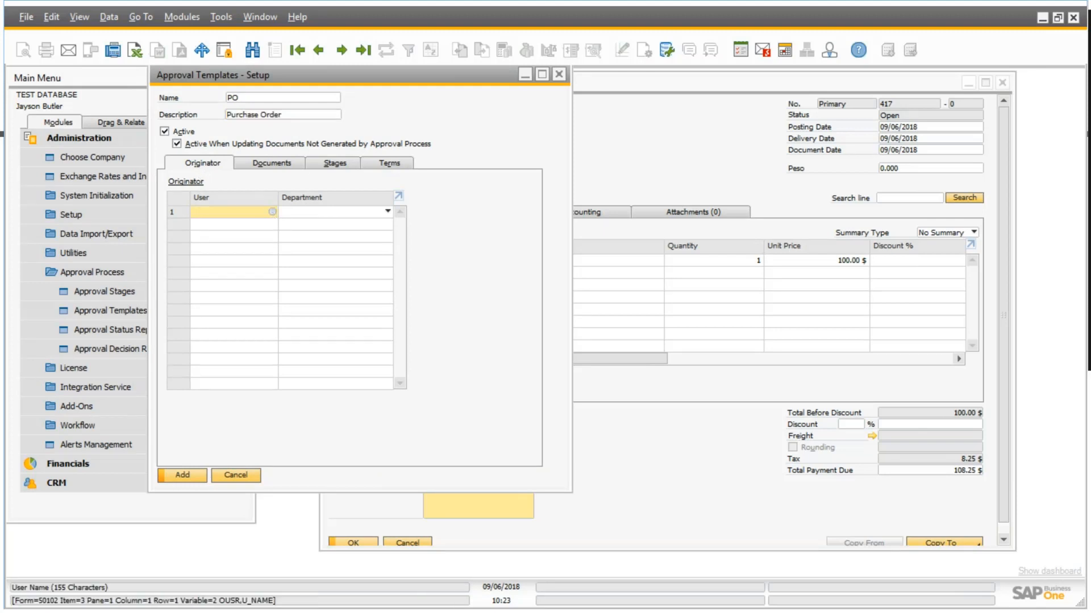
left_click(273, 212)
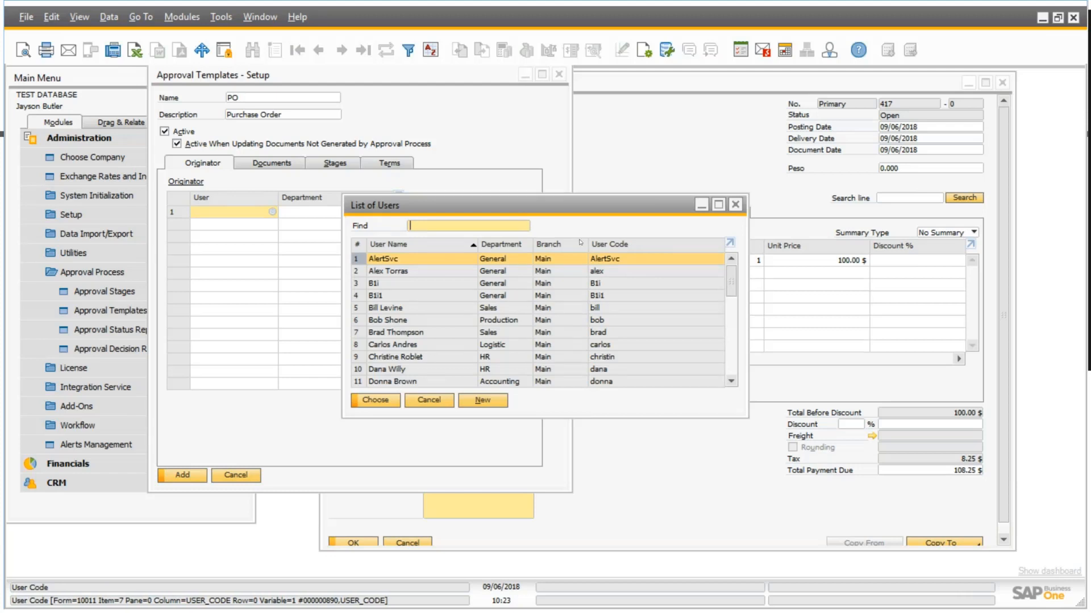
double_click(620, 245)
type("manag")
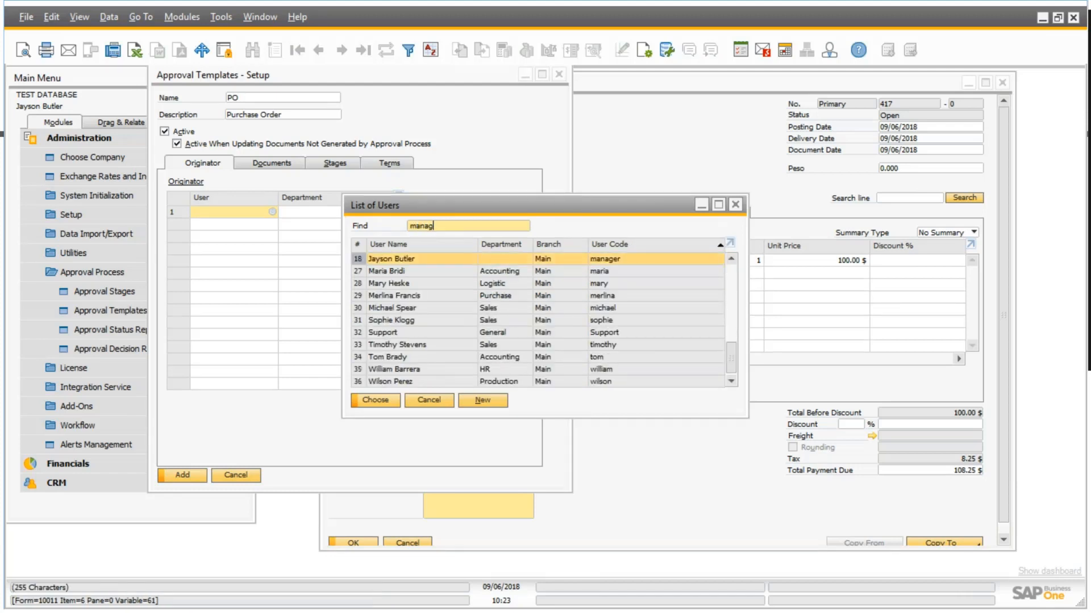
key("Return")
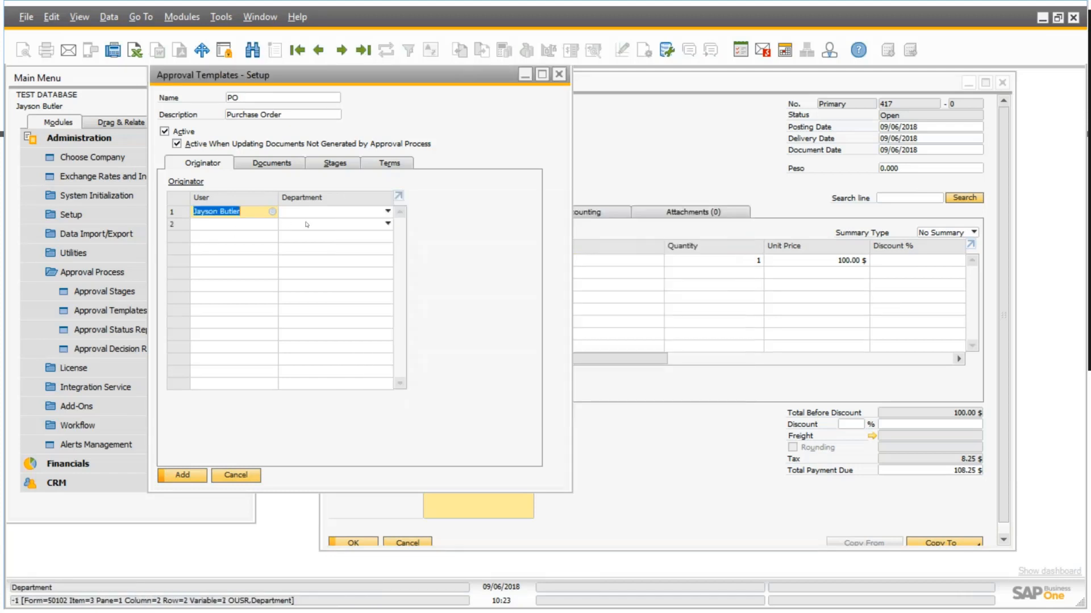
Skip adding a second originator and apply the approval template to Purchase Order documents.
left_click(272, 225)
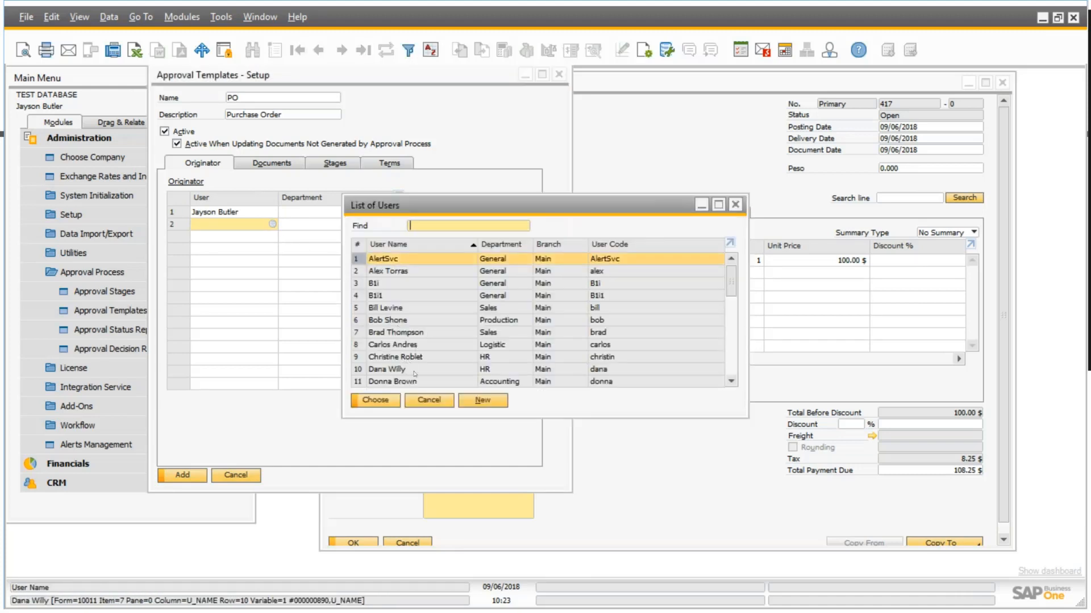
left_click(429, 400)
left_click(277, 164)
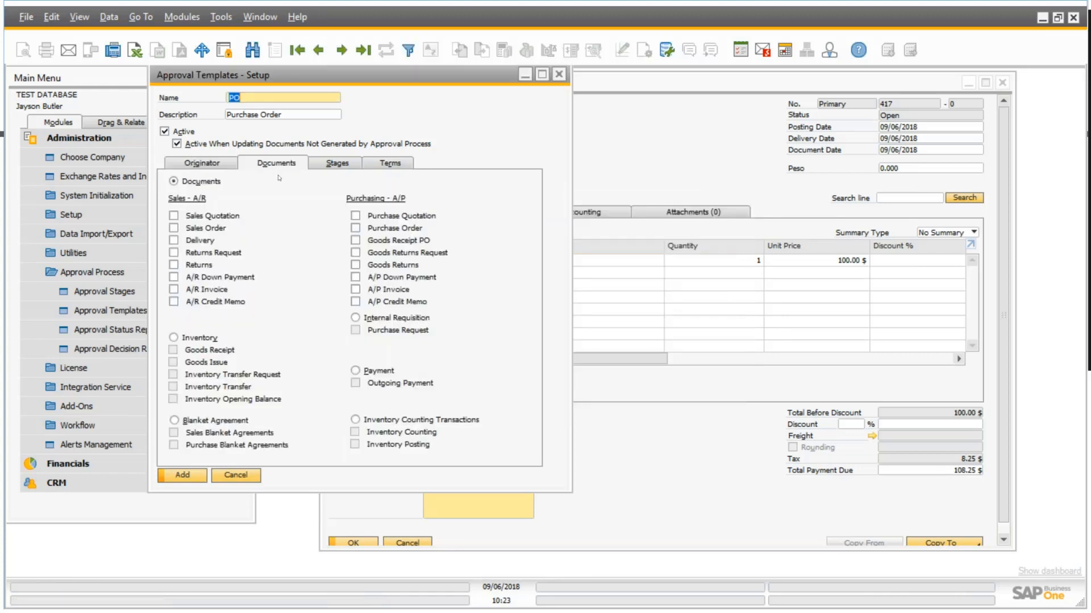
left_click(356, 228)
Set Manager as the template's first approval stage.
left_click(339, 164)
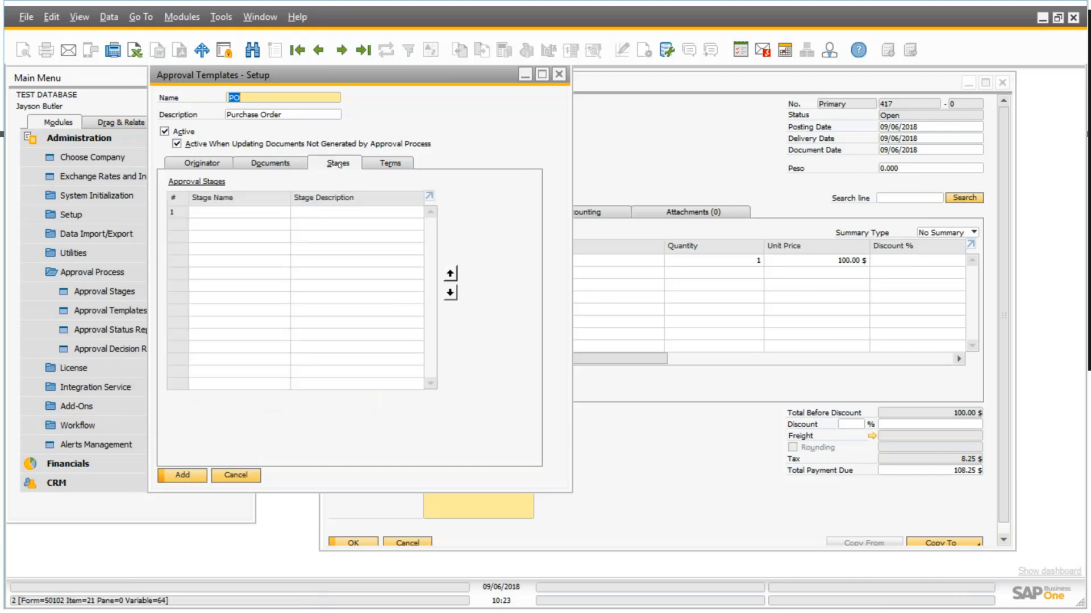
left_click(277, 214)
left_click(286, 214)
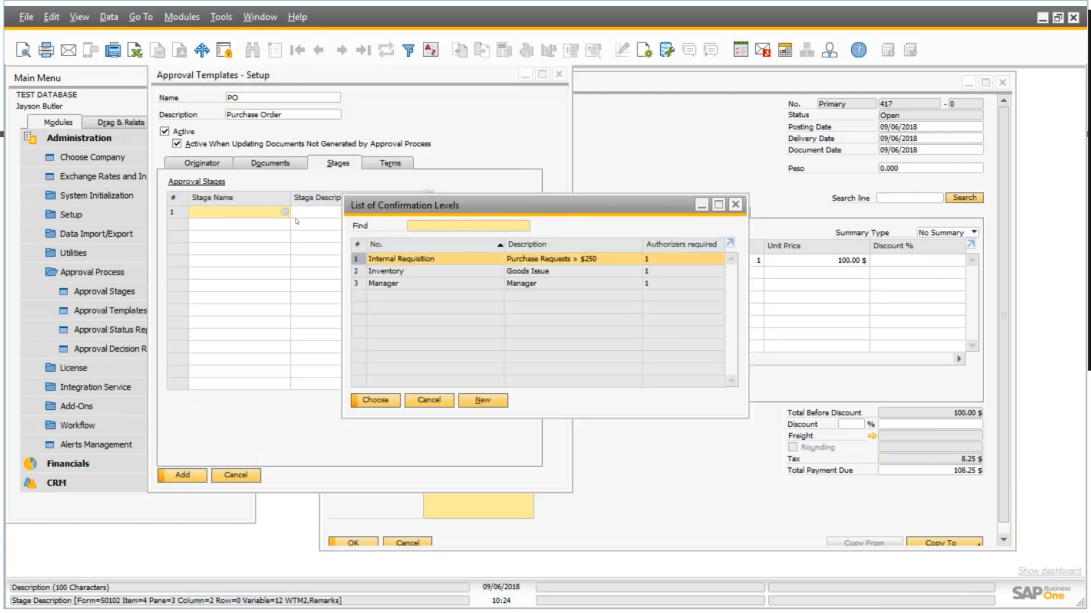
double_click(430, 283)
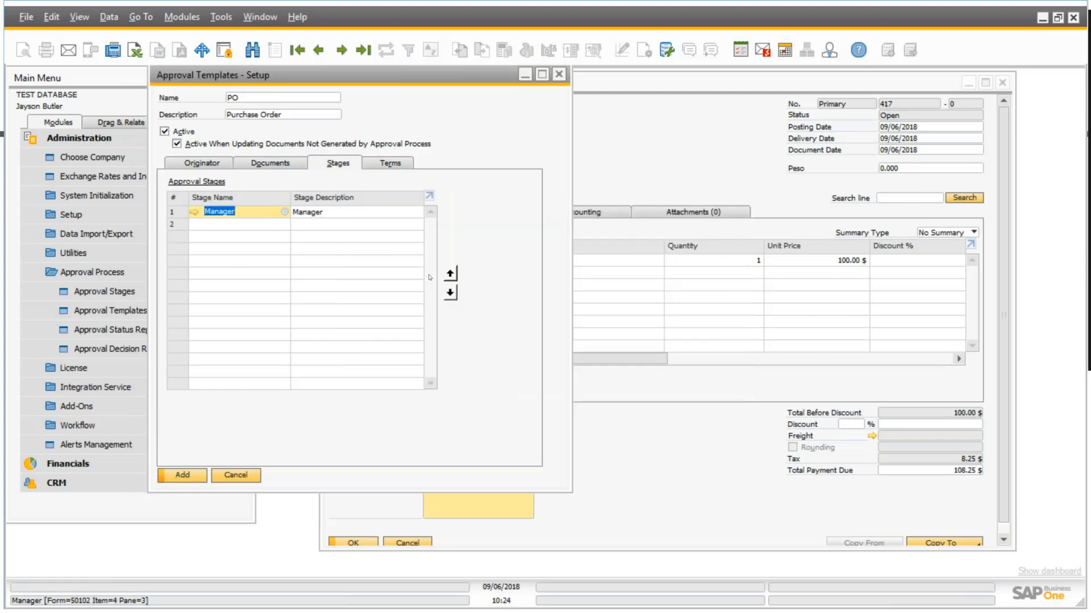
Review the template's originator, document and stage settings, including the details of the Manager stage.
left_click(205, 164)
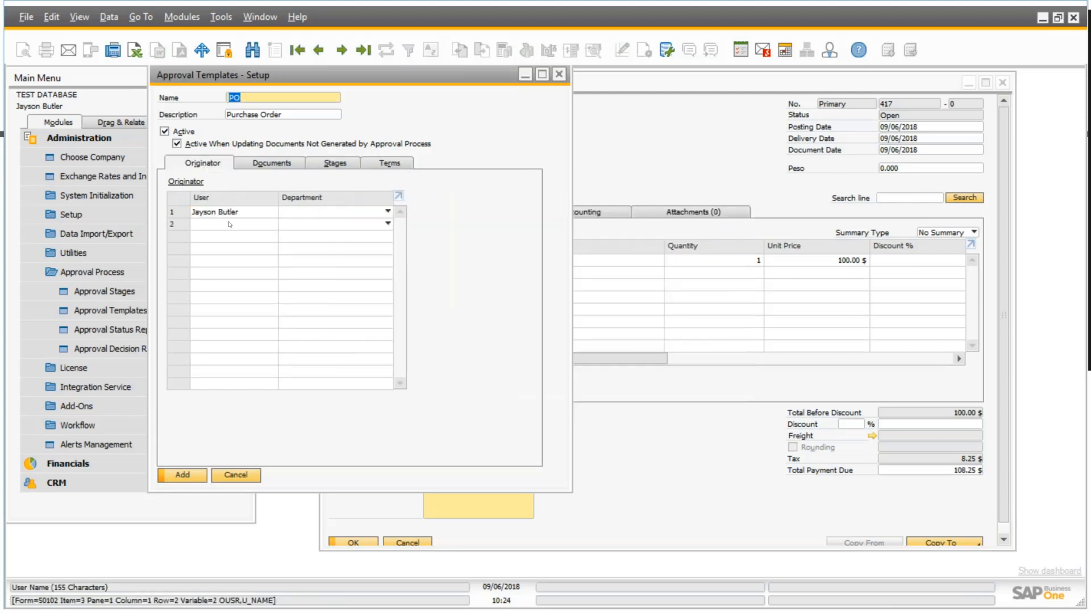
left_click(278, 164)
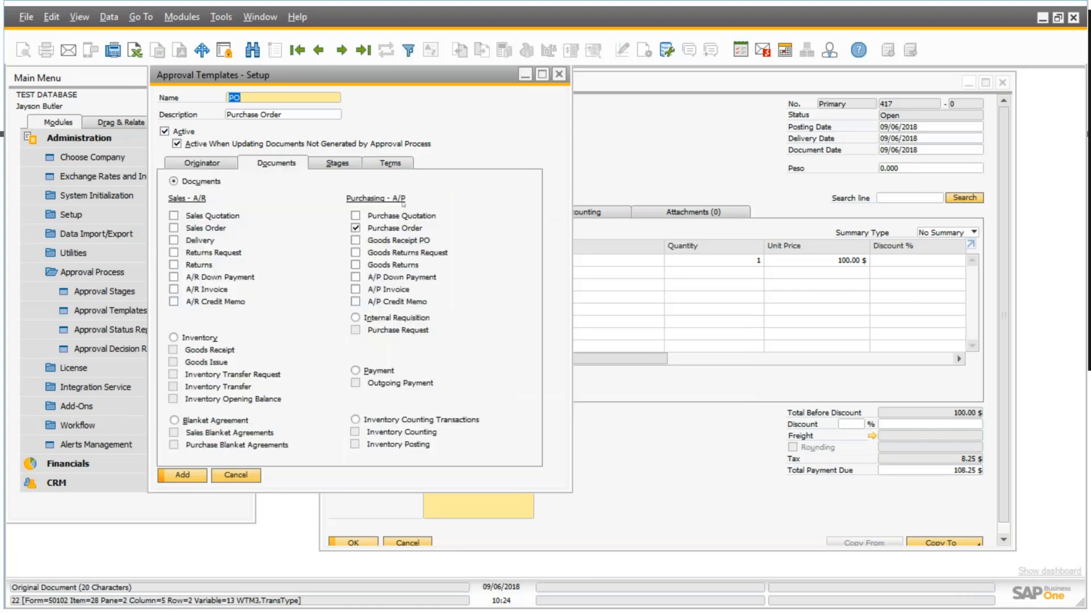
left_click(341, 164)
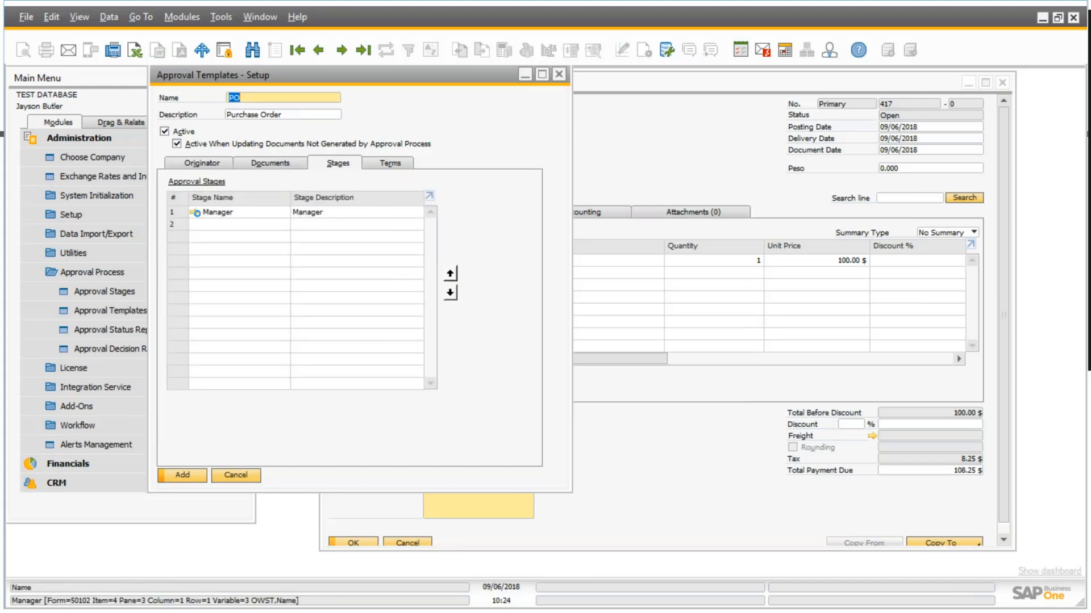
left_click(195, 212)
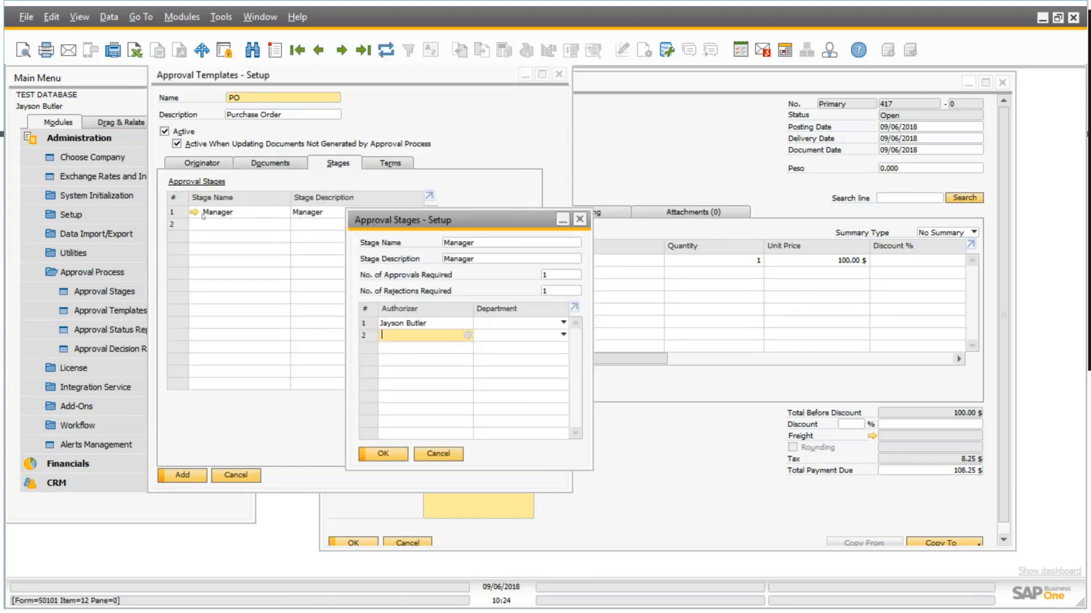
left_click(580, 220)
Set the approval process to launch When the Following Applies and maximize the template setup.
left_click(410, 166)
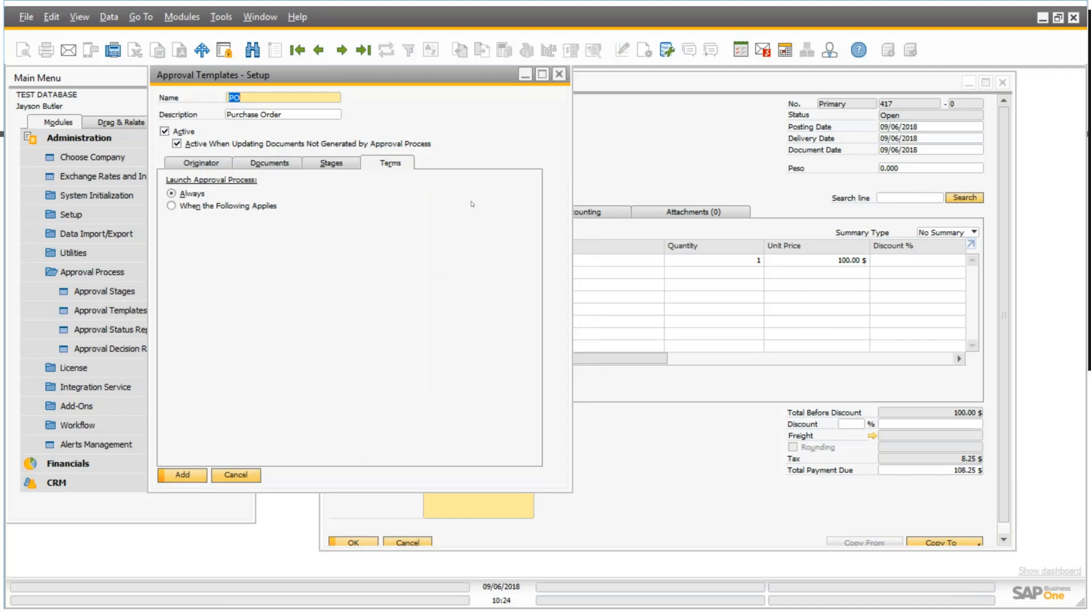
left_click(171, 206)
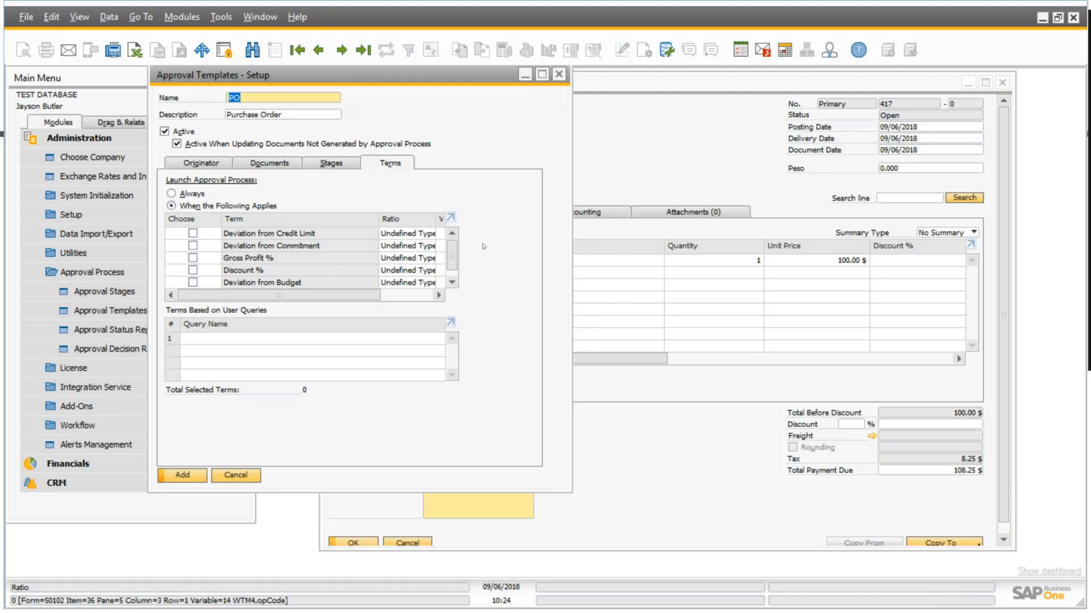
left_click(542, 74)
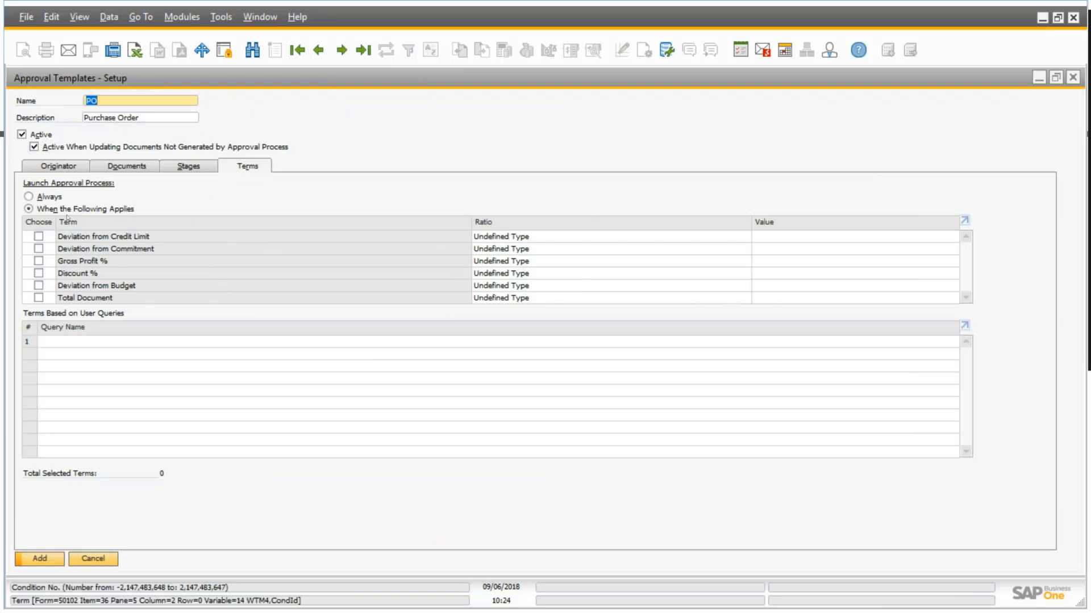
Select the Total Document term, view its ratio options, and clear the term again.
left_click(38, 297)
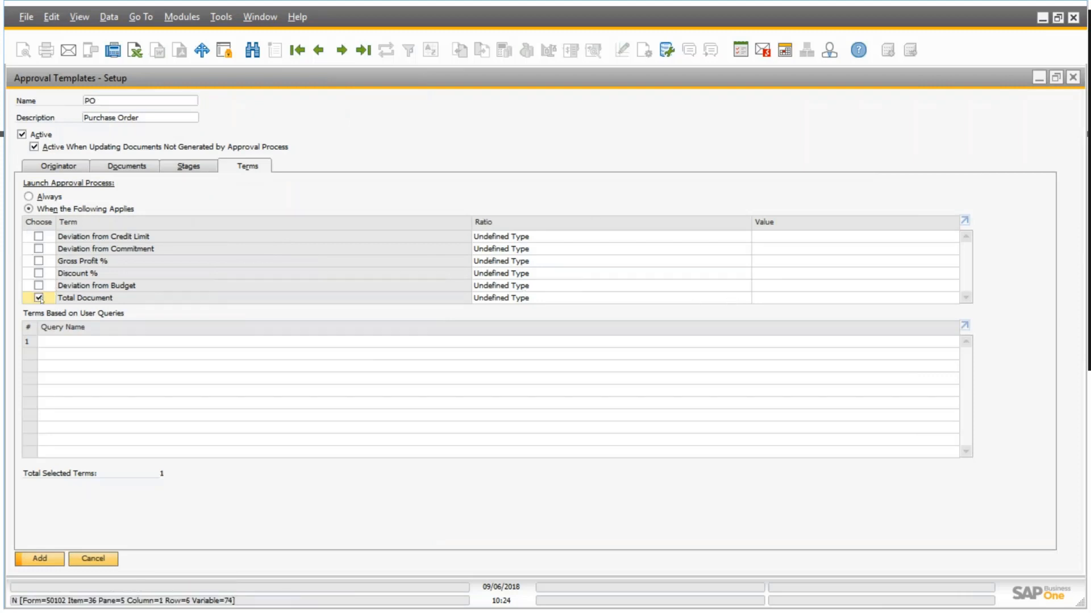
left_click(532, 298)
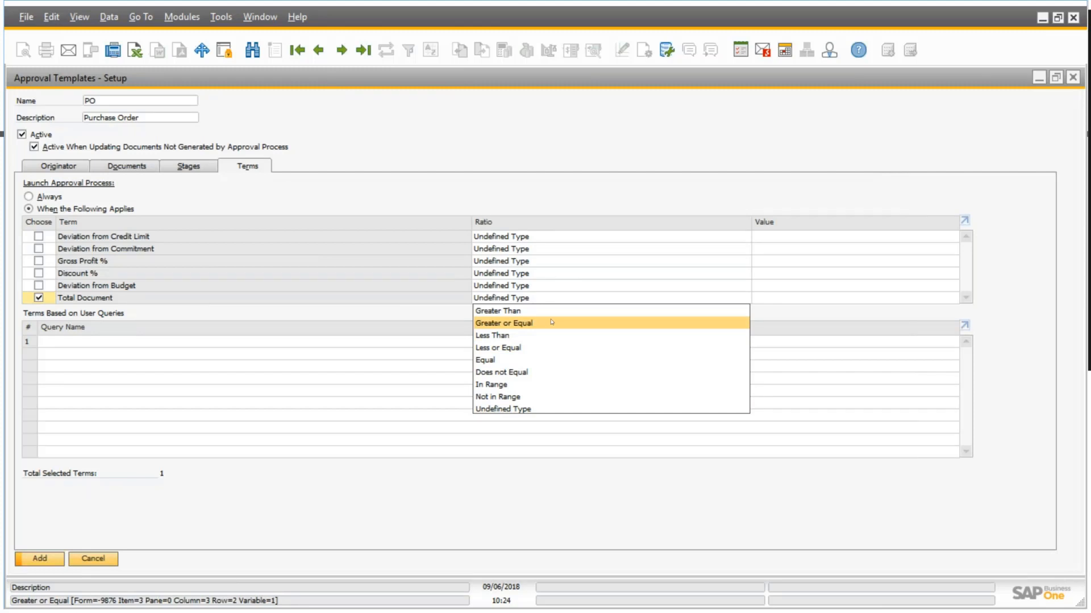
left_click(43, 300)
left_click(39, 298)
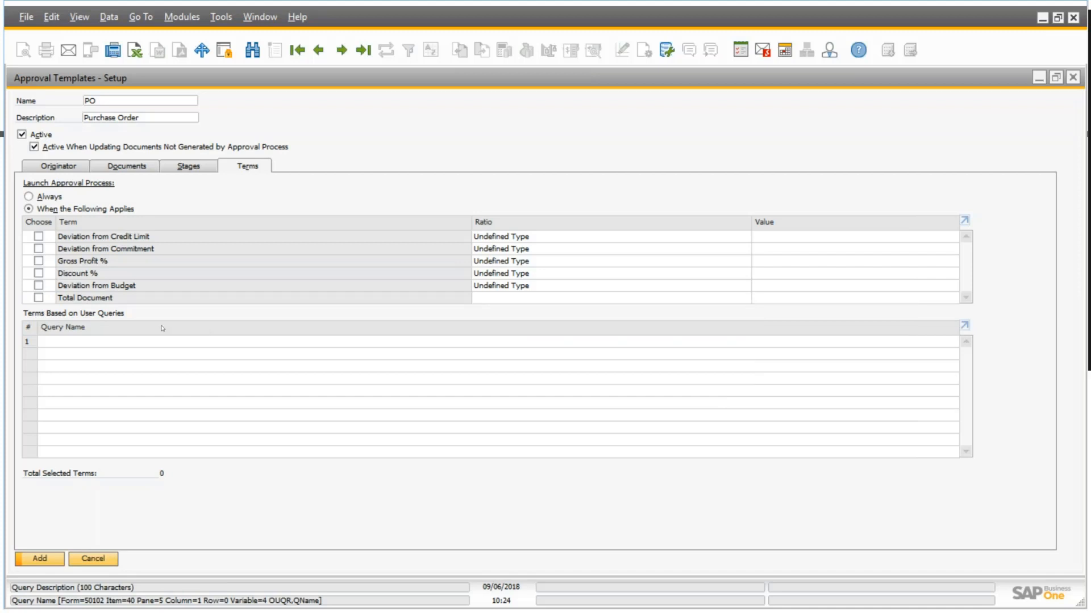
Open the Purchase Order Authorization Query from the Boyum IT category in the Query Manager to examine its SQL.
double_click(75, 347)
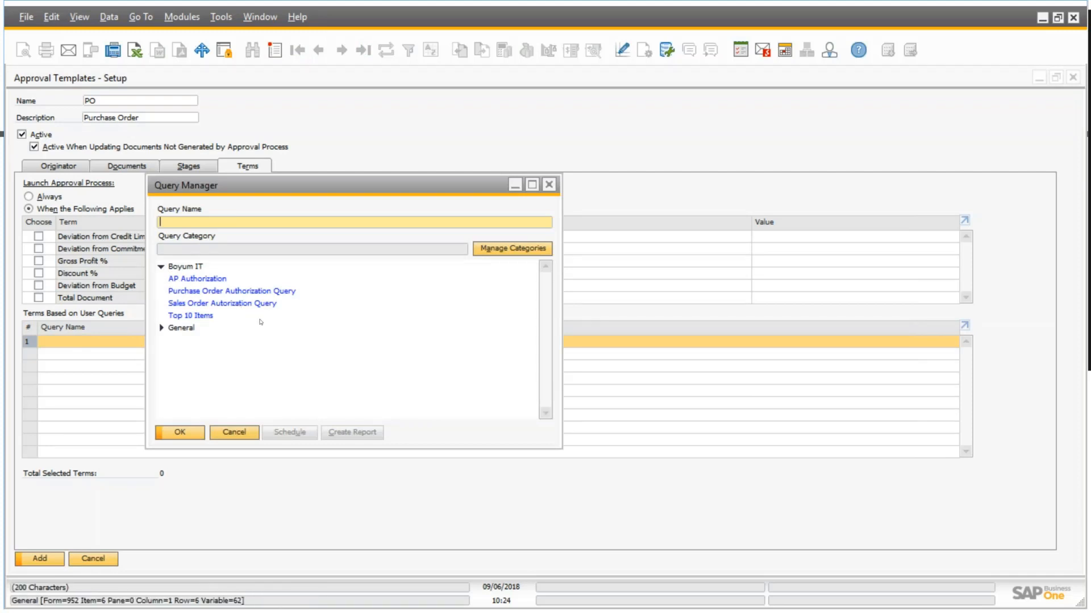
left_click(548, 184)
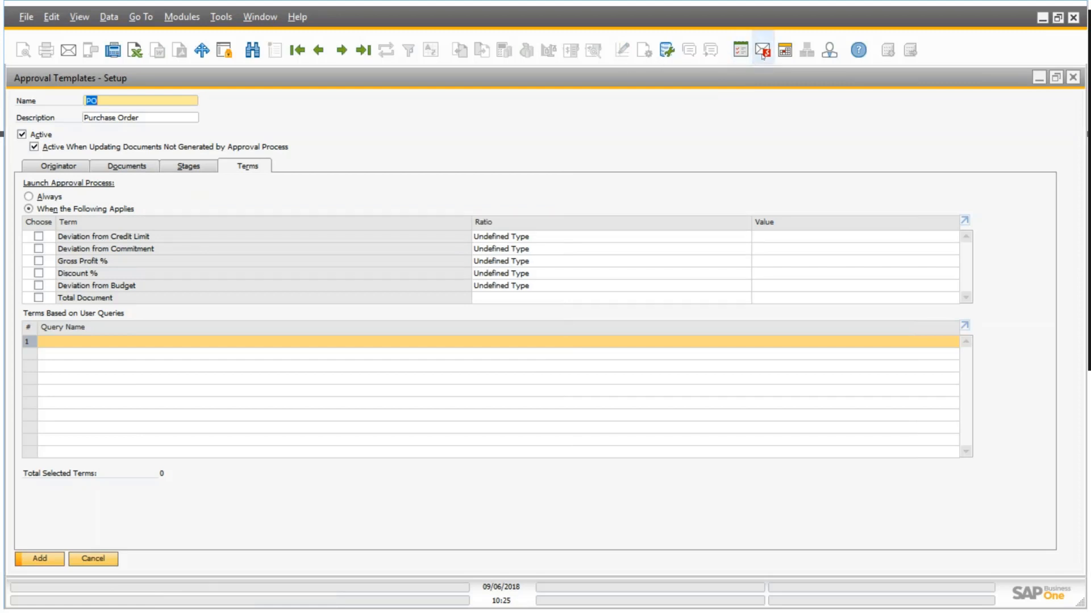
left_click(666, 51)
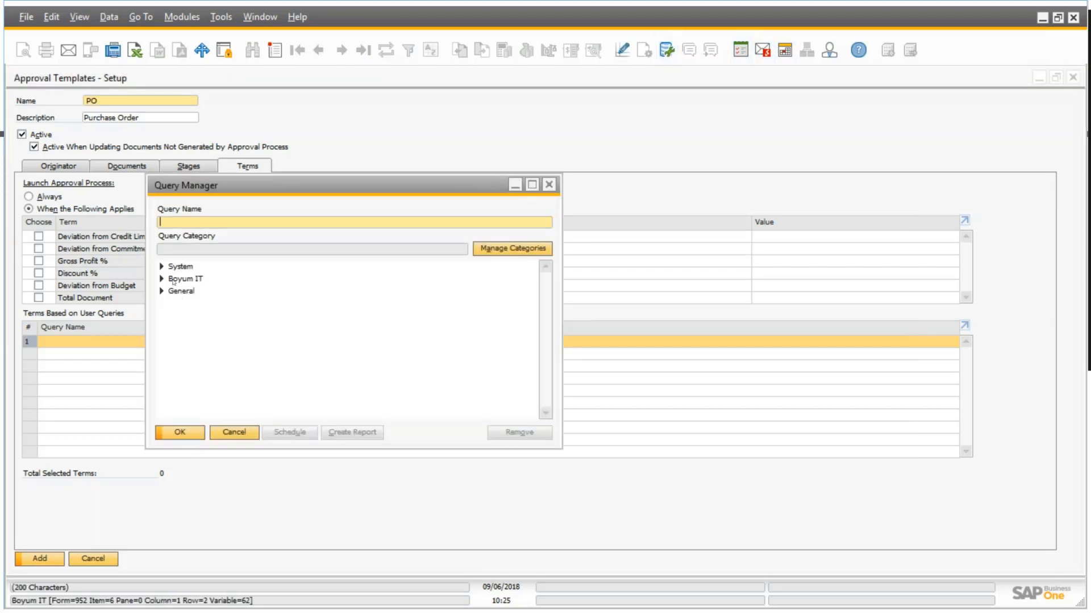
left_click(162, 278)
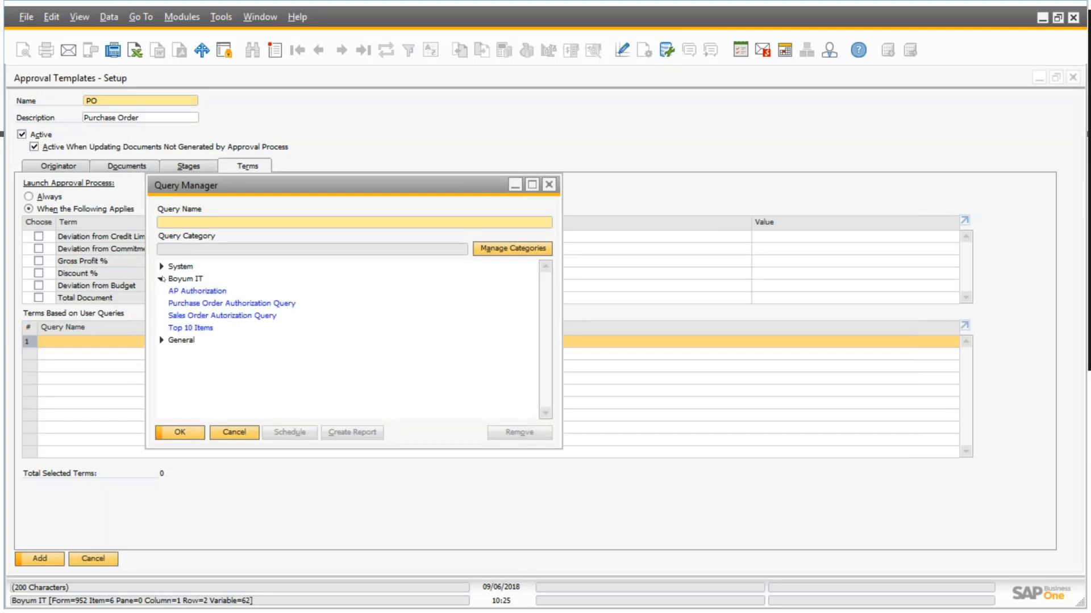
double_click(246, 304)
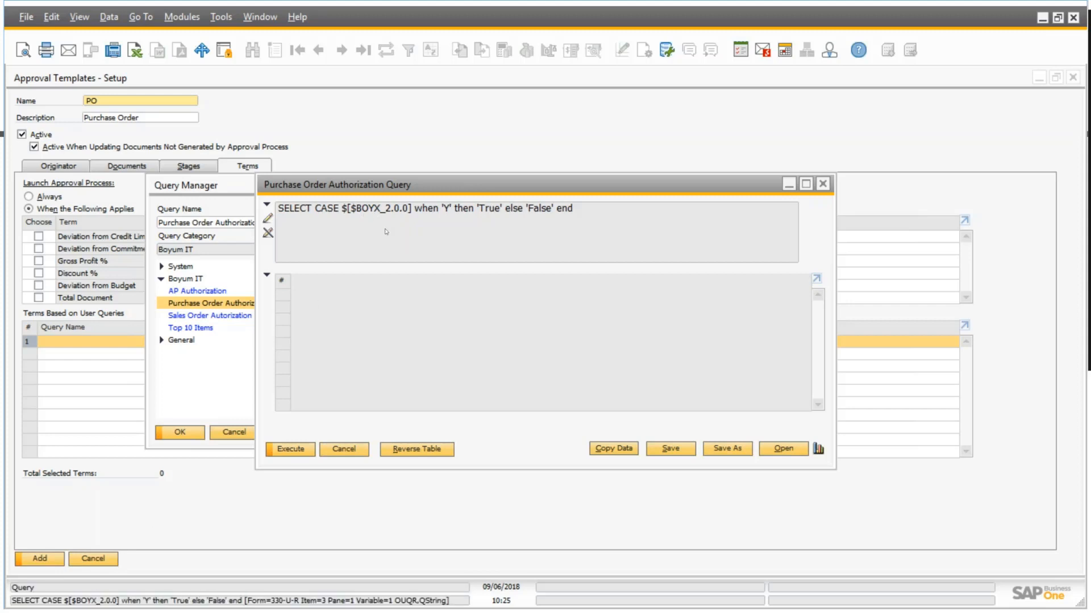
Open a new purchase order, examine the system information of its Autorization? field, and minimize the order.
left_click(182, 17)
mouse_move(239, 118)
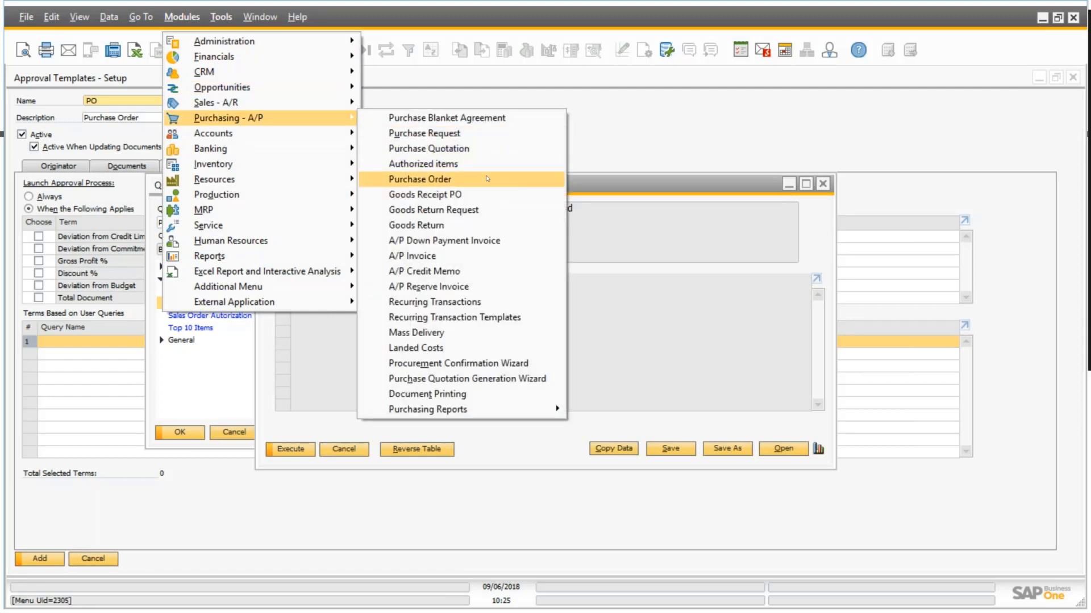
left_click(486, 178)
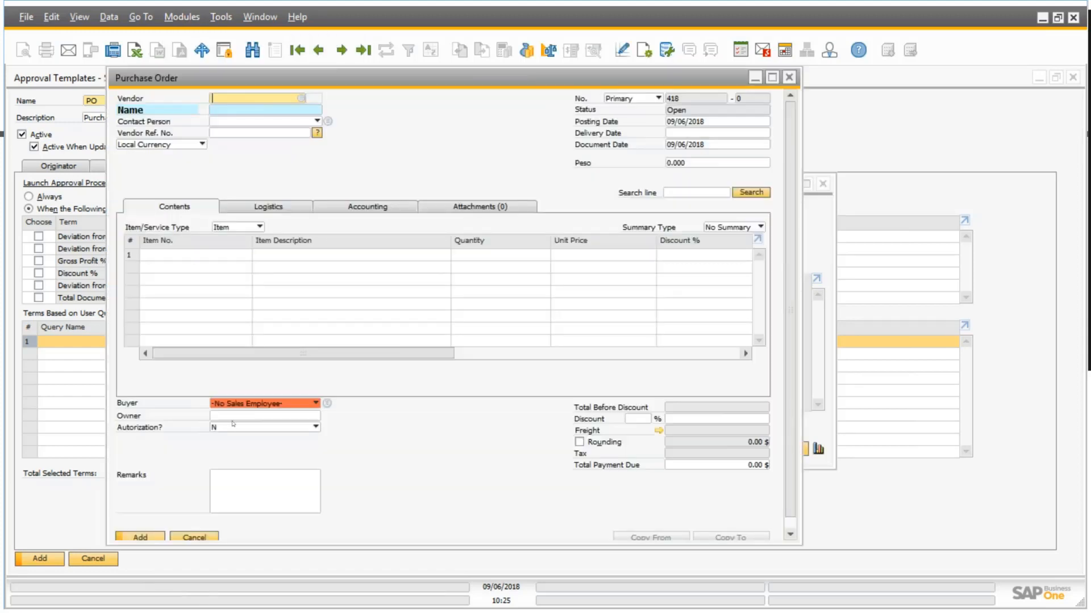
right_click(256, 428)
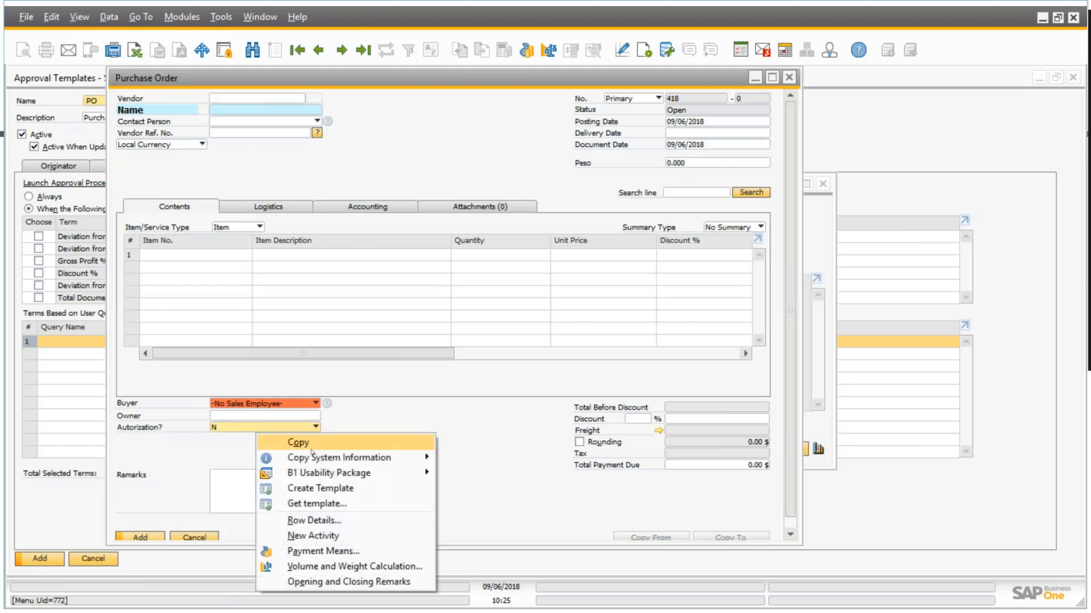
mouse_move(322, 458)
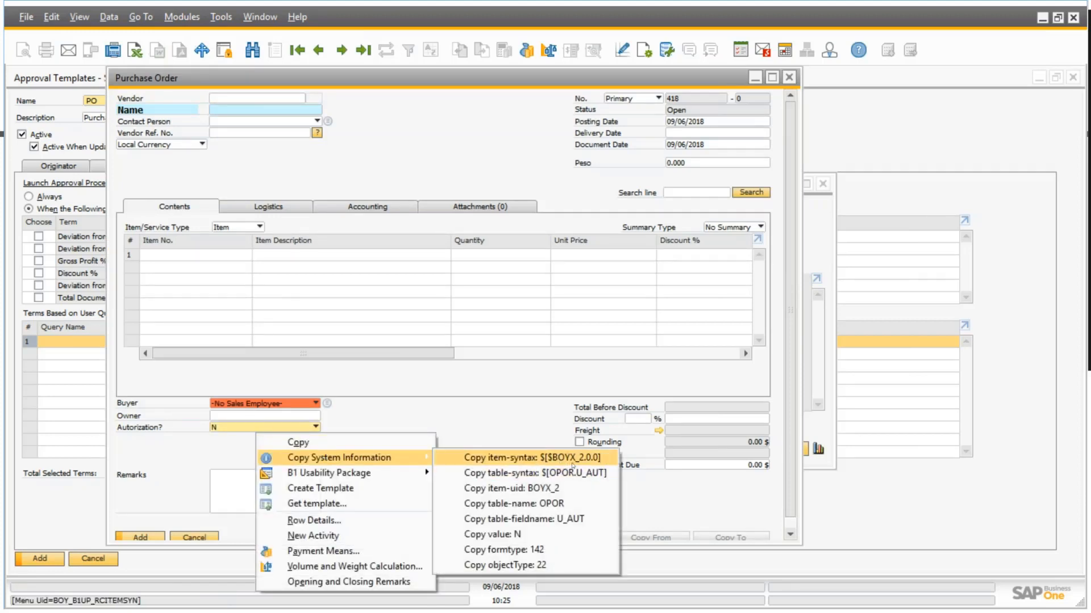
left_click(755, 79)
left_click(755, 78)
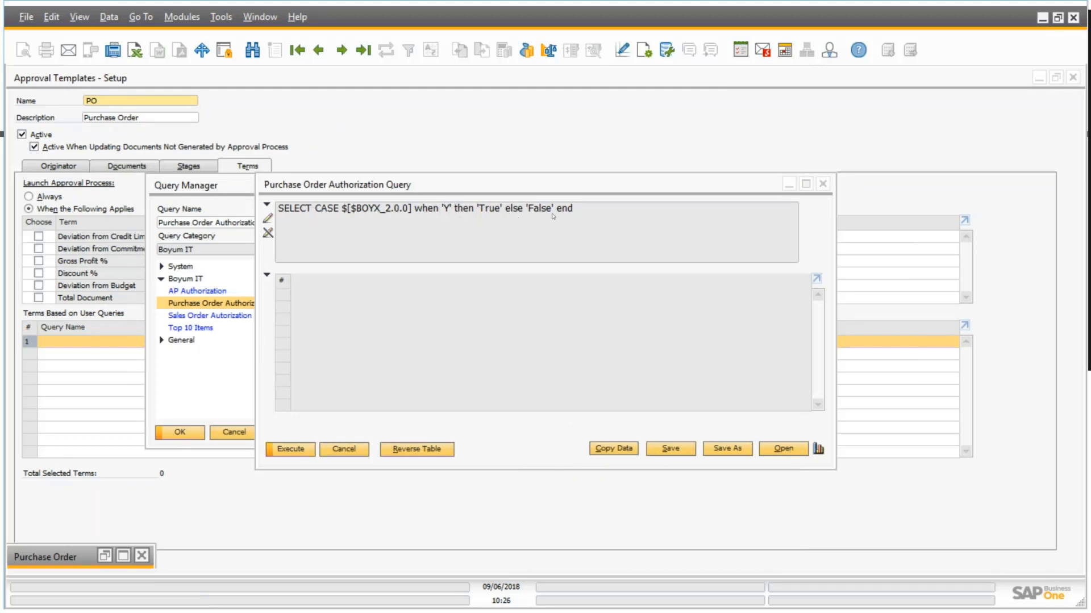
Assign the Purchase Order Authorization Query as the template's user-query term, add the template and close the setup.
left_click(359, 454)
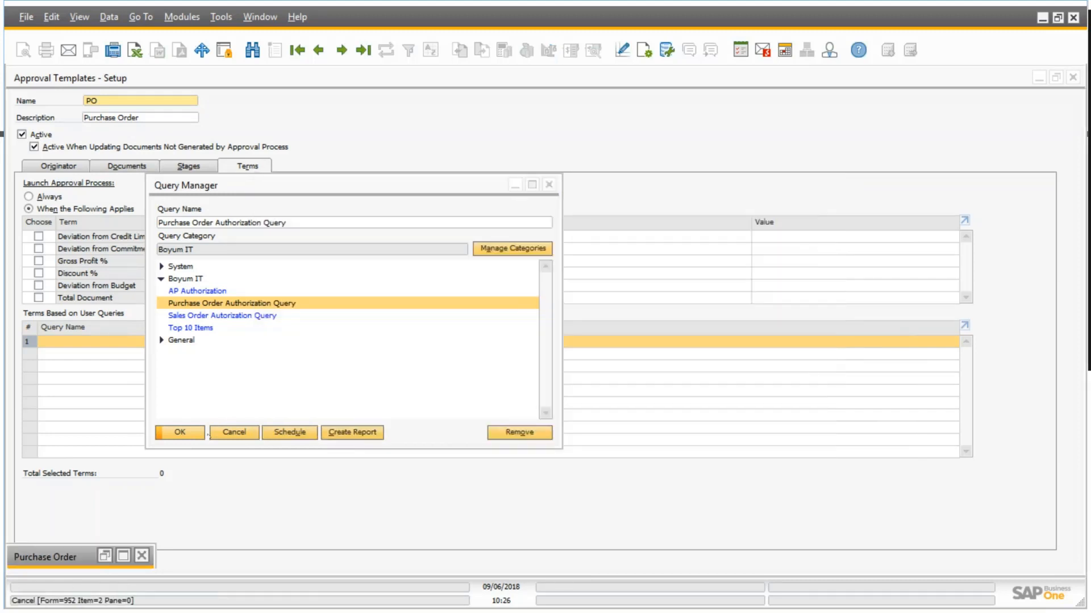
left_click(234, 434)
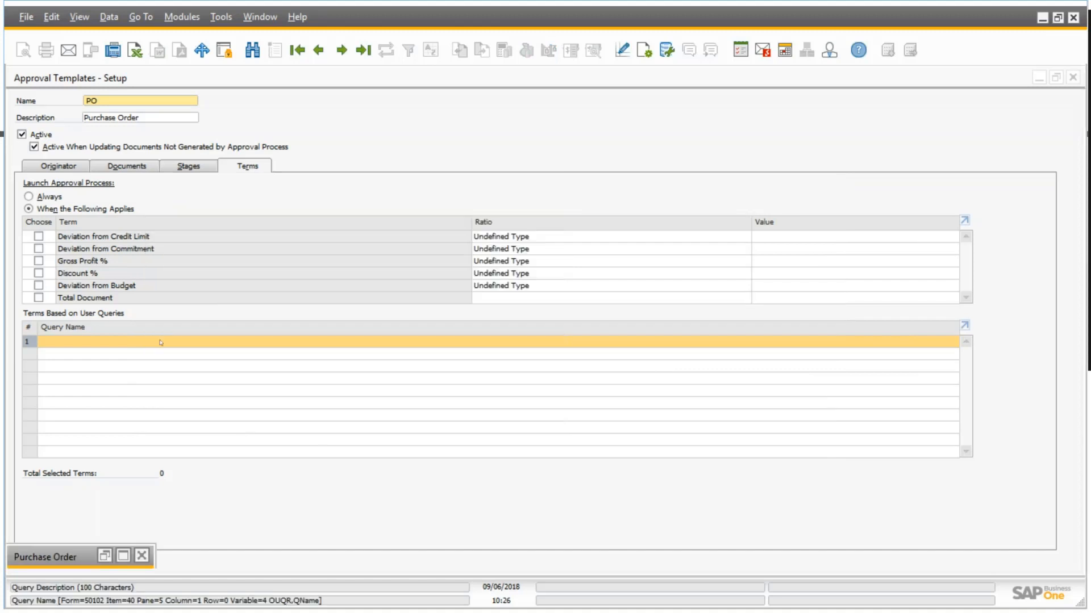
double_click(161, 343)
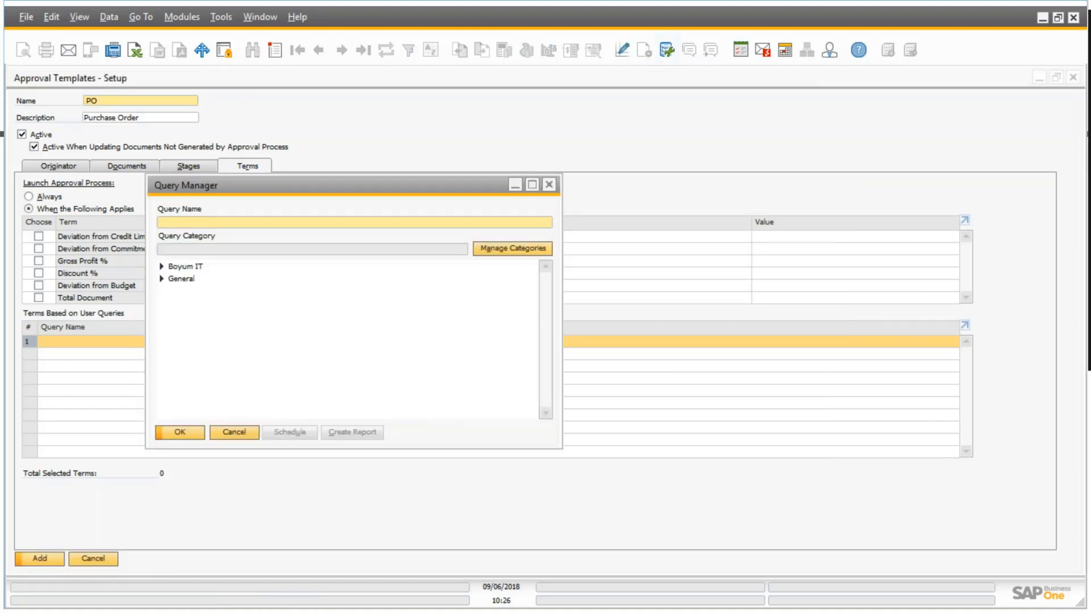
left_click(162, 266)
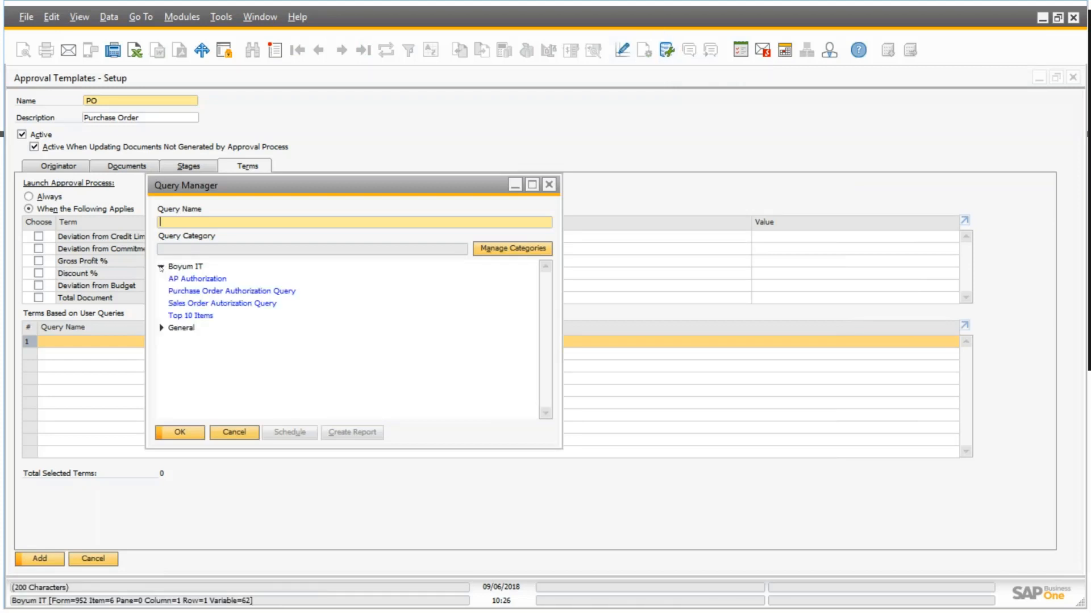
double_click(253, 291)
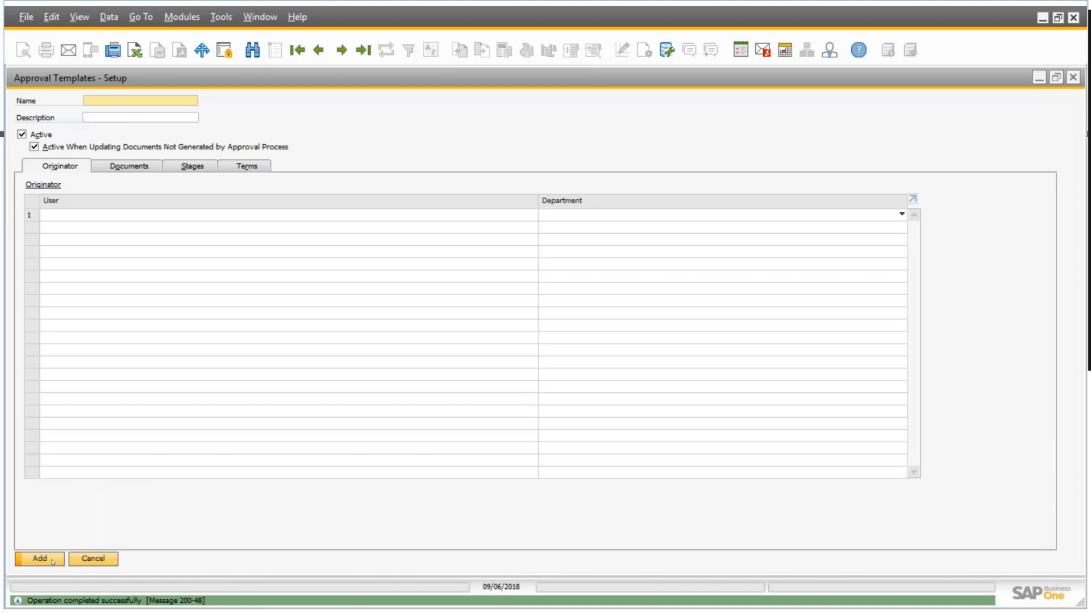
left_click(93, 559)
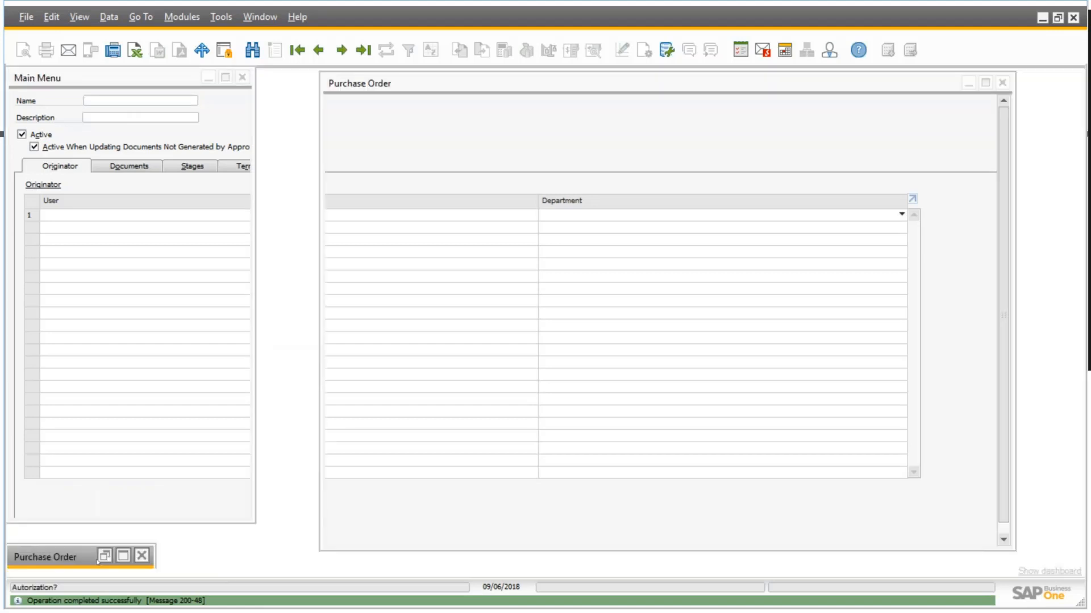
Add item A00004 as a second line on the open Lasercom purchase order and update the order.
left_click(701, 84)
left_click_drag(701, 84, 558, 65)
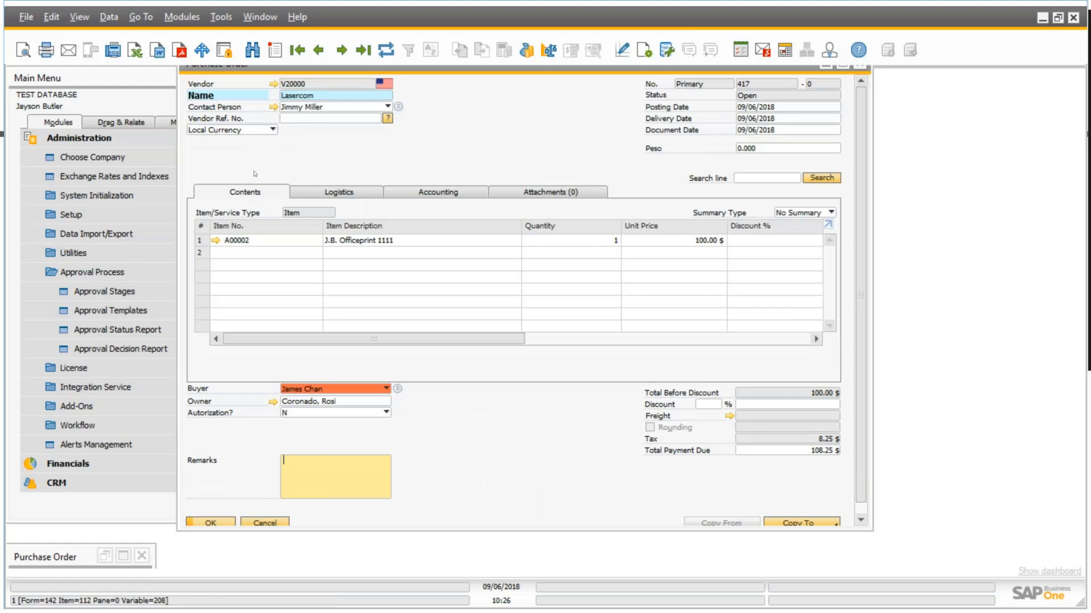
left_click(273, 255)
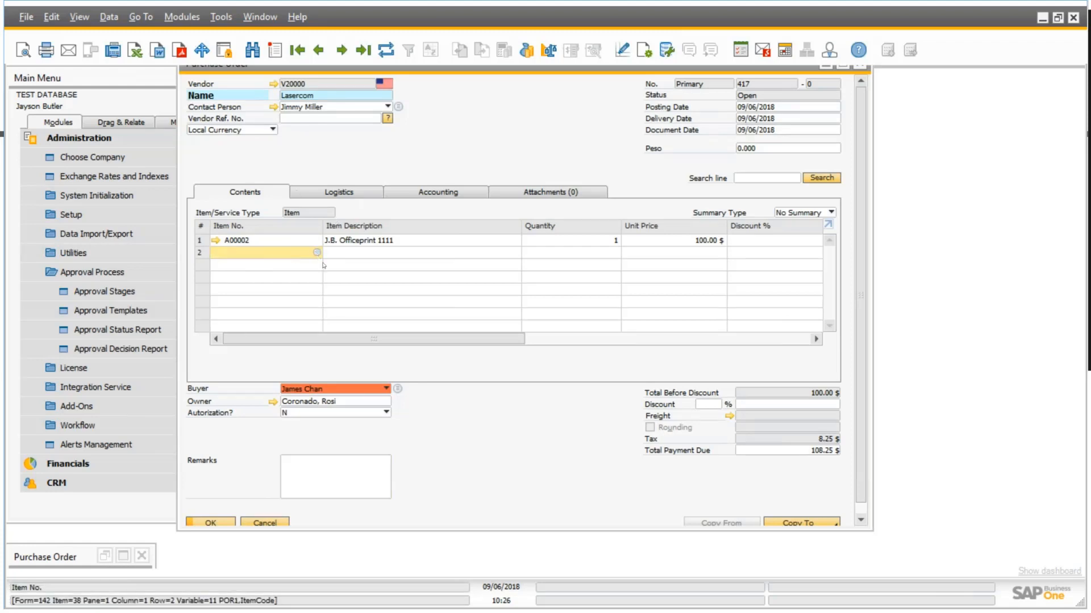
key("Tab")
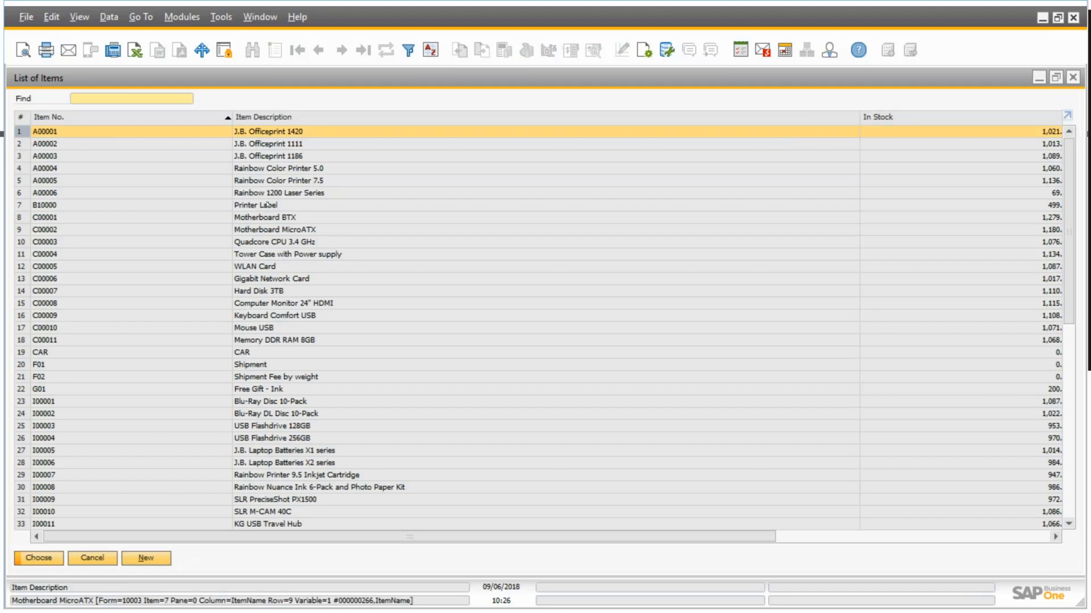
left_click(80, 169)
key("Return")
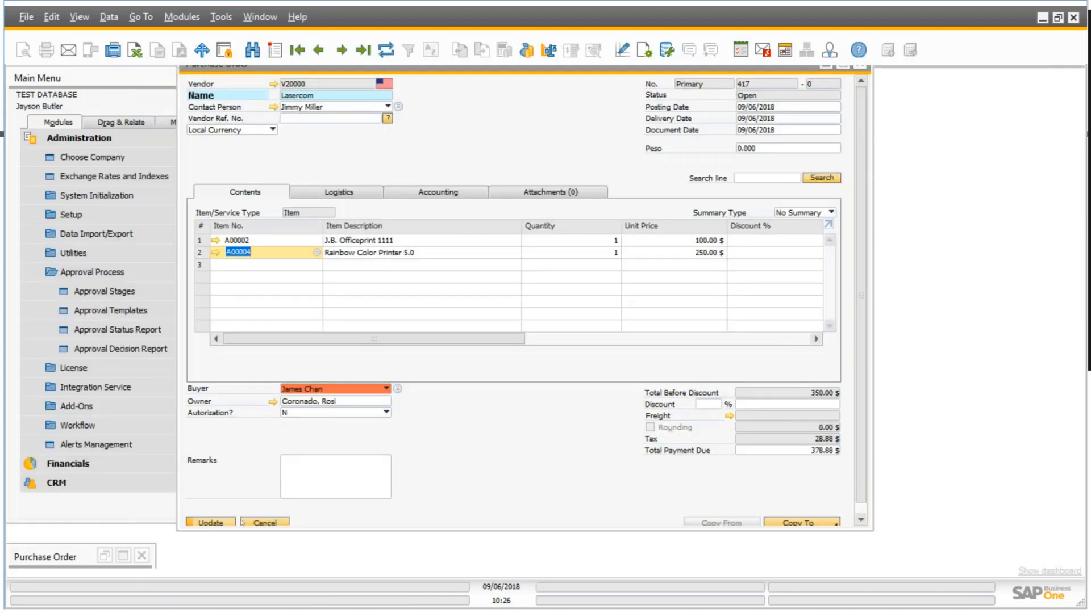
left_click(229, 522)
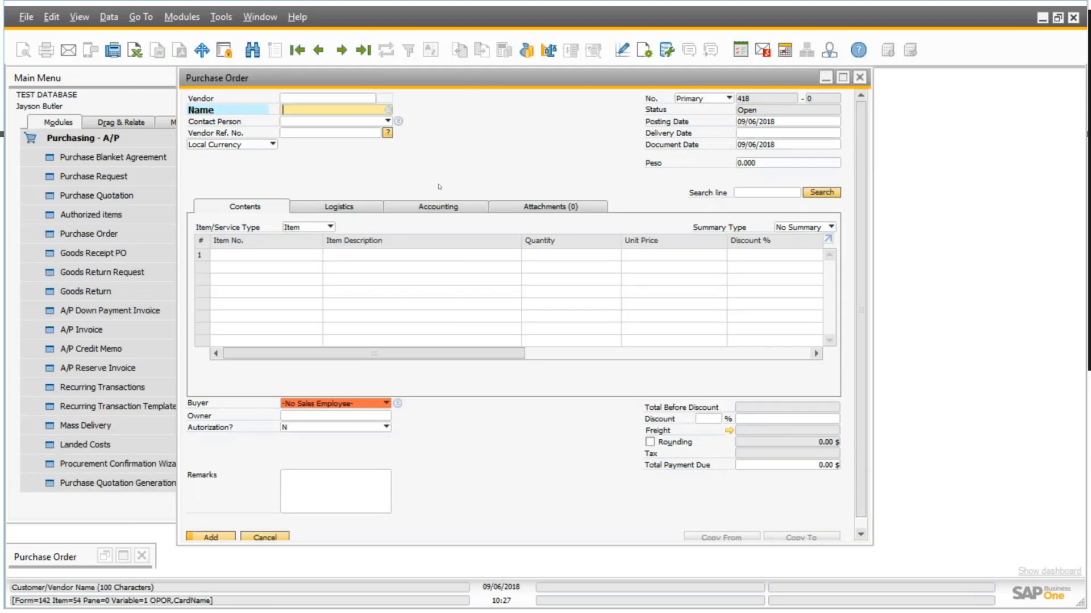
Create and add a purchase order for vendor V1010, Far East Imports, with items A00001, A00002 and A00003.
key("Tab")
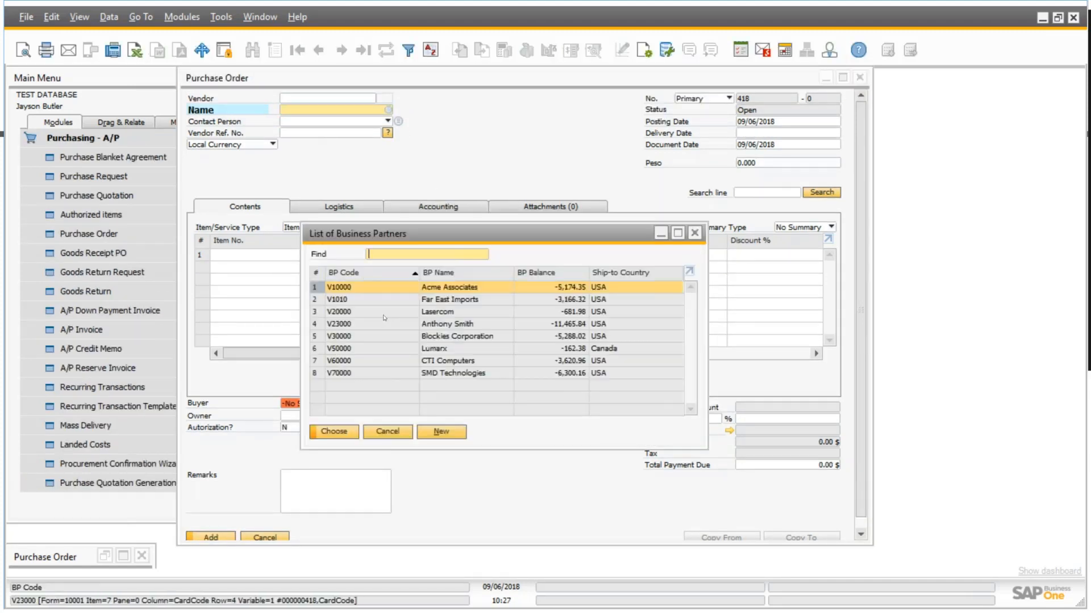
left_click(378, 301)
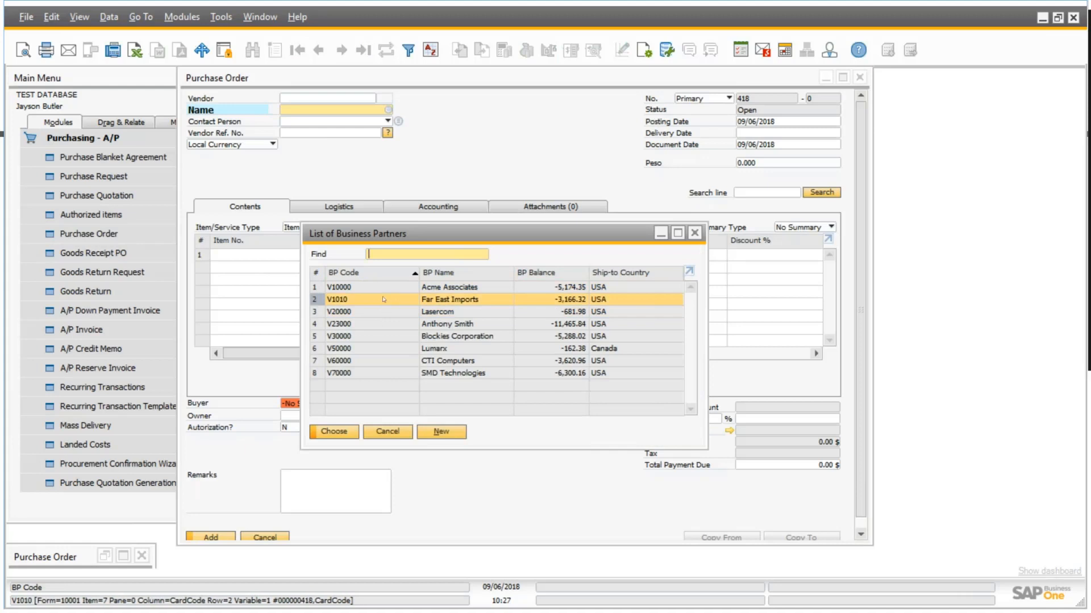
double_click(383, 299)
left_click(315, 255)
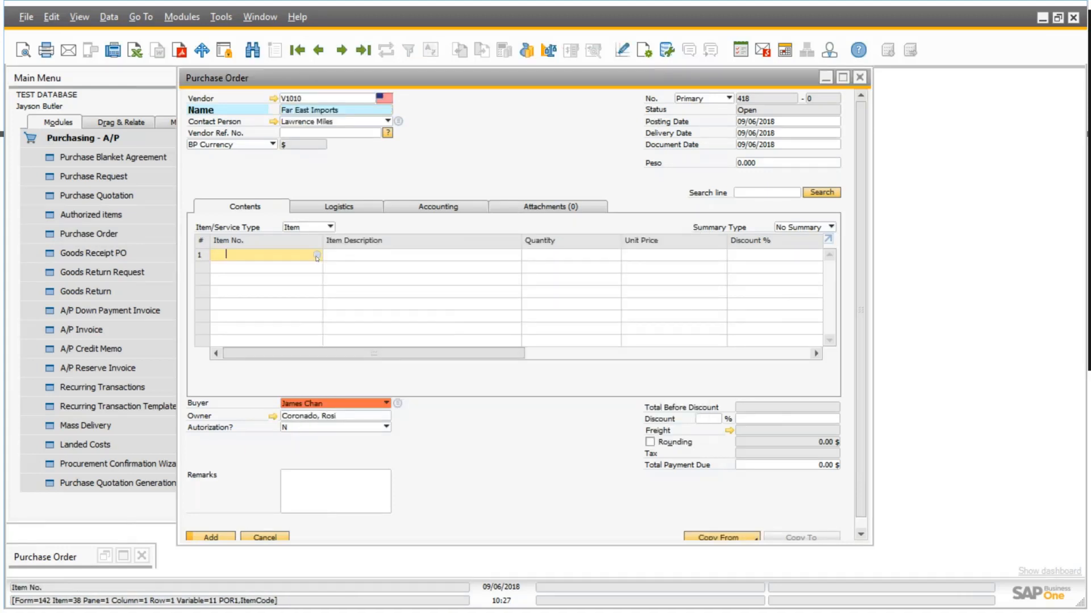
left_click(316, 257)
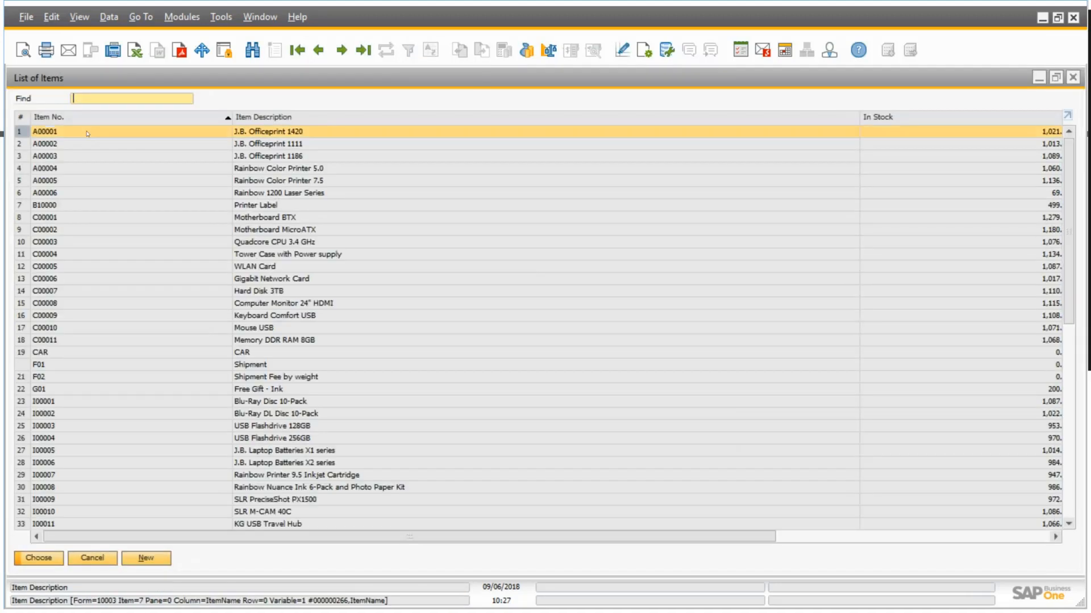
left_click(80, 146, "ctrl")
left_click(94, 158, "ctrl")
left_click(45, 558)
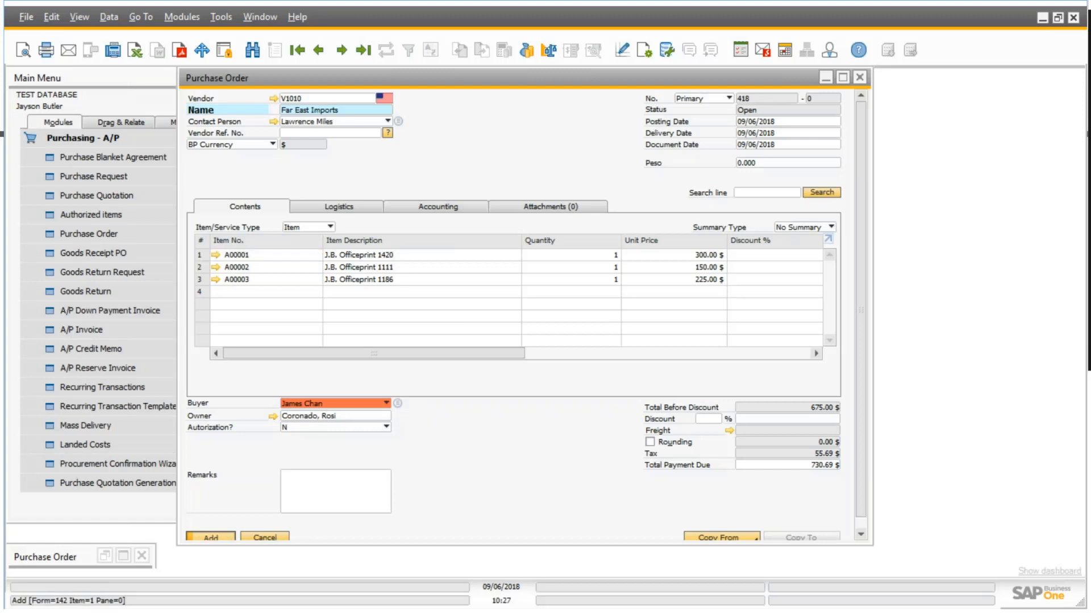
left_click(210, 536)
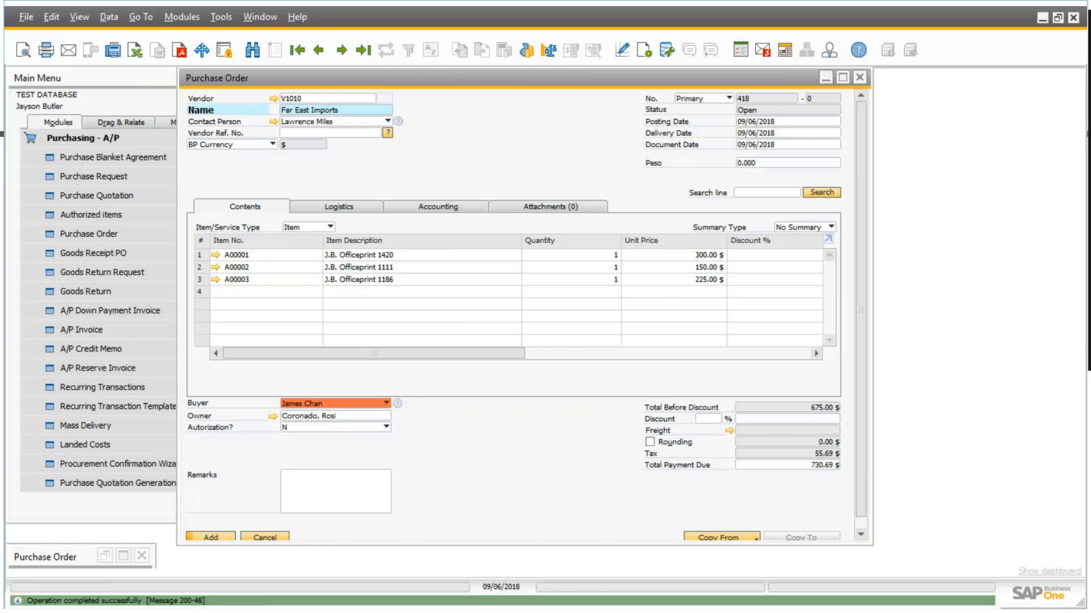
Fill in a purchase order for vendor V23000 with items A00003, A00004 and A00005 and add it.
left_click(372, 98)
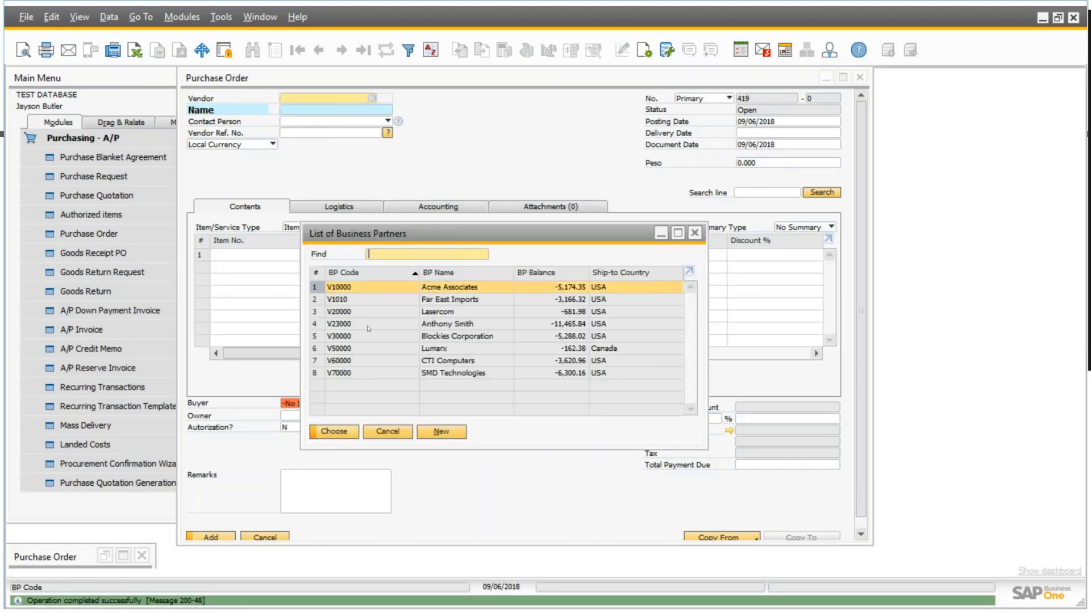
left_click(447, 328)
double_click(447, 329)
left_click(227, 255)
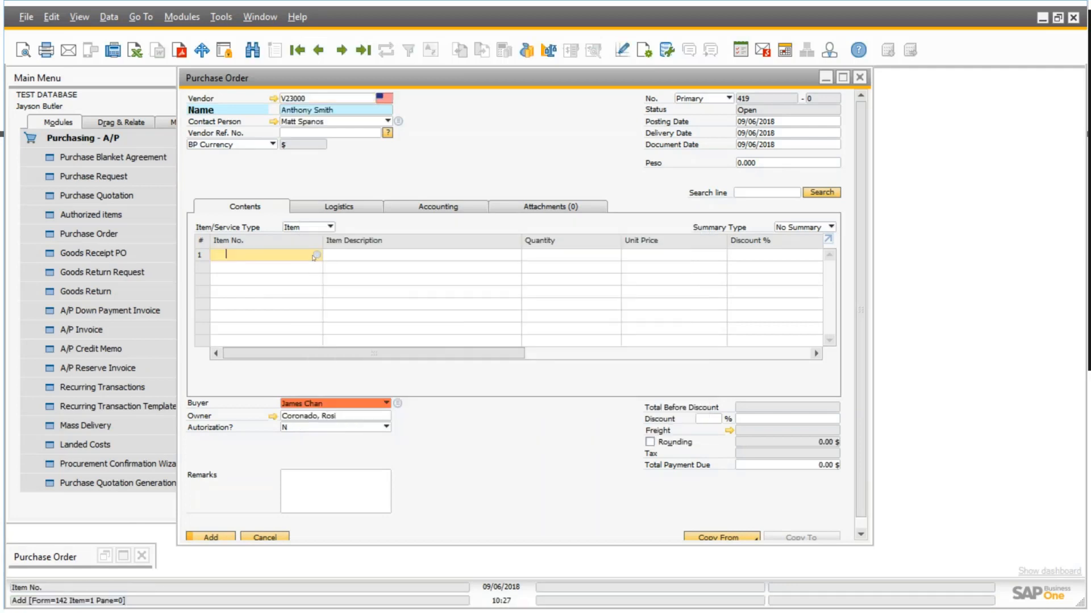
left_click(317, 255)
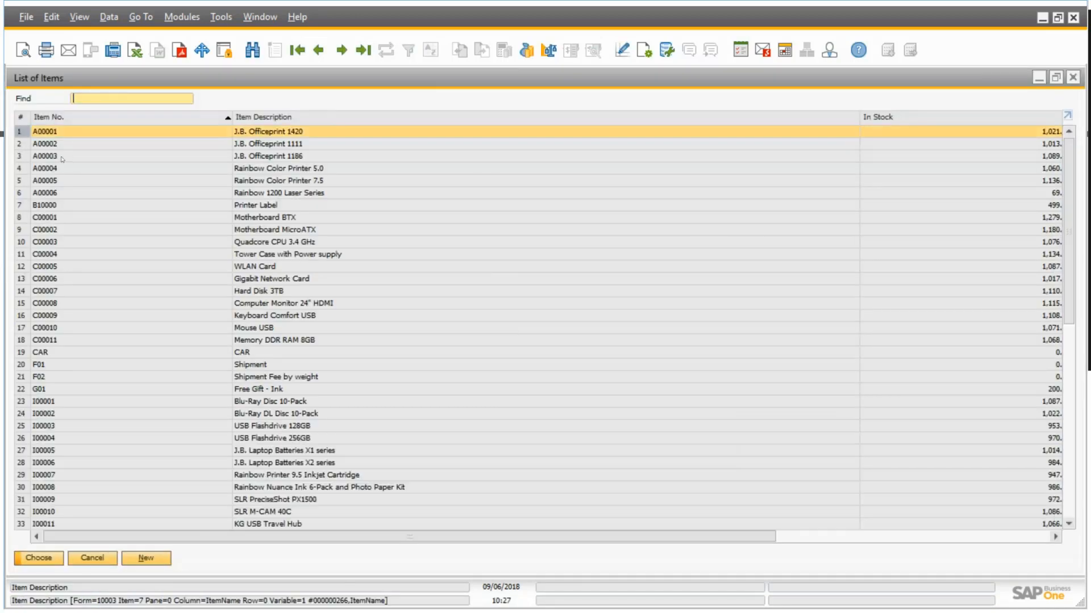
left_click(74, 156)
left_click(74, 169, "ctrl")
left_click(76, 182, "ctrl")
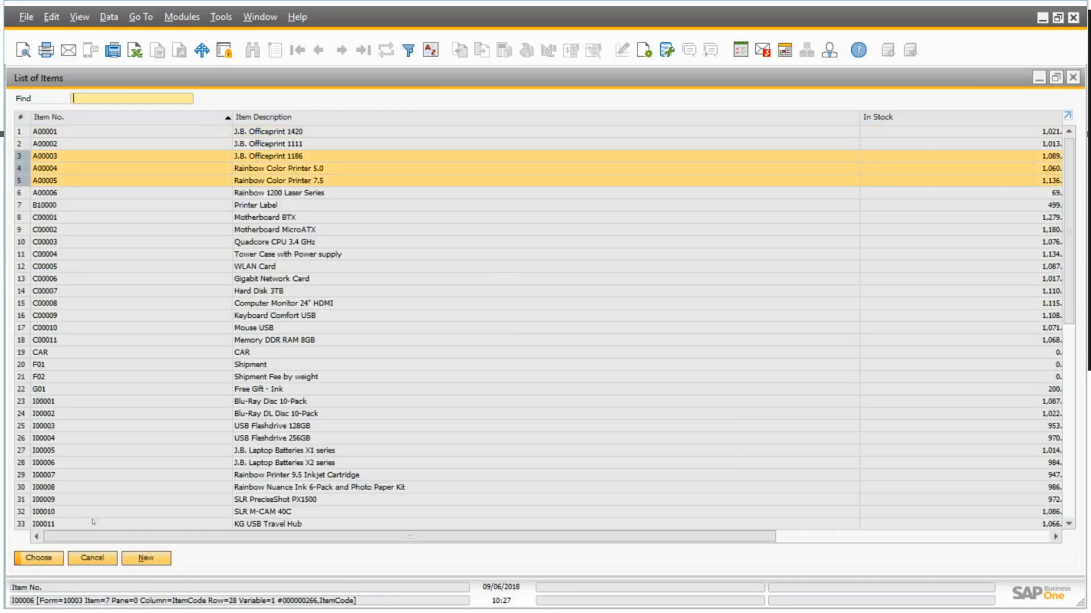
left_click(47, 559)
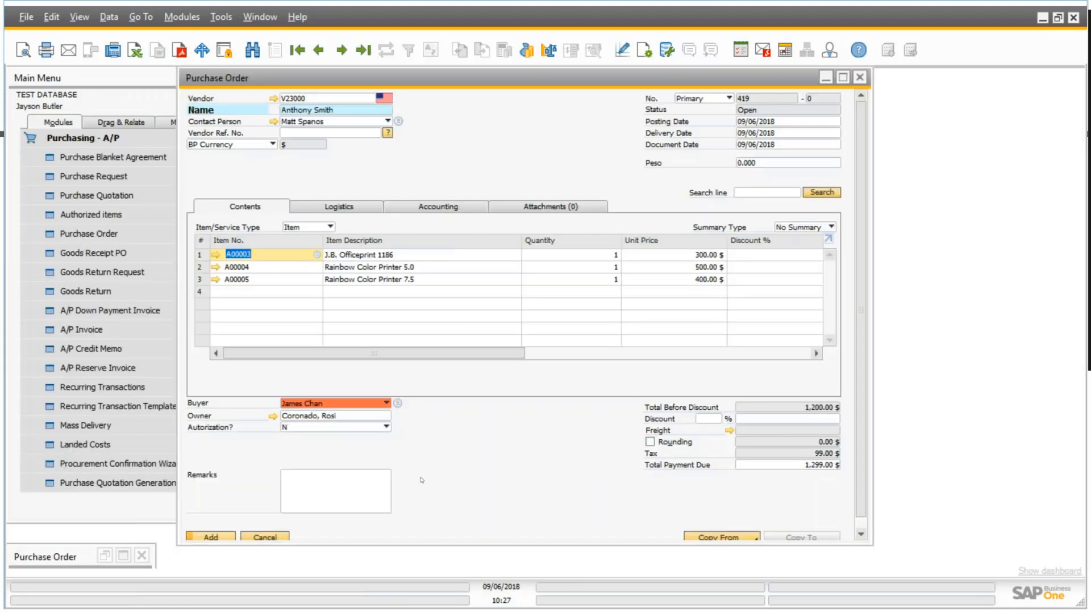
left_click(218, 537)
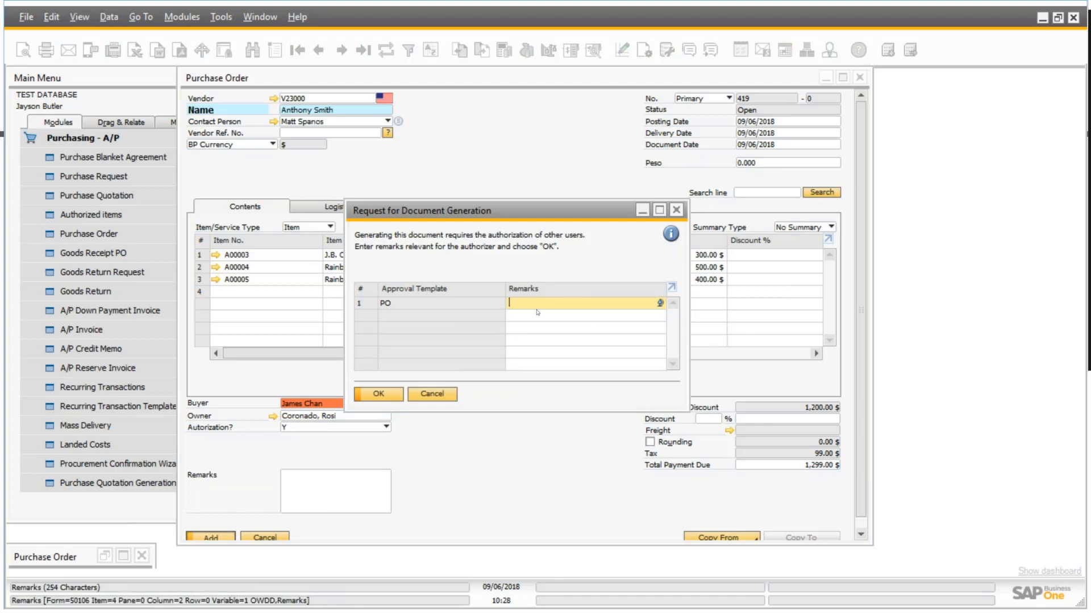
Enter the remark "Approve please" for the PO approval template and submit the document generation request.
type("Ap")
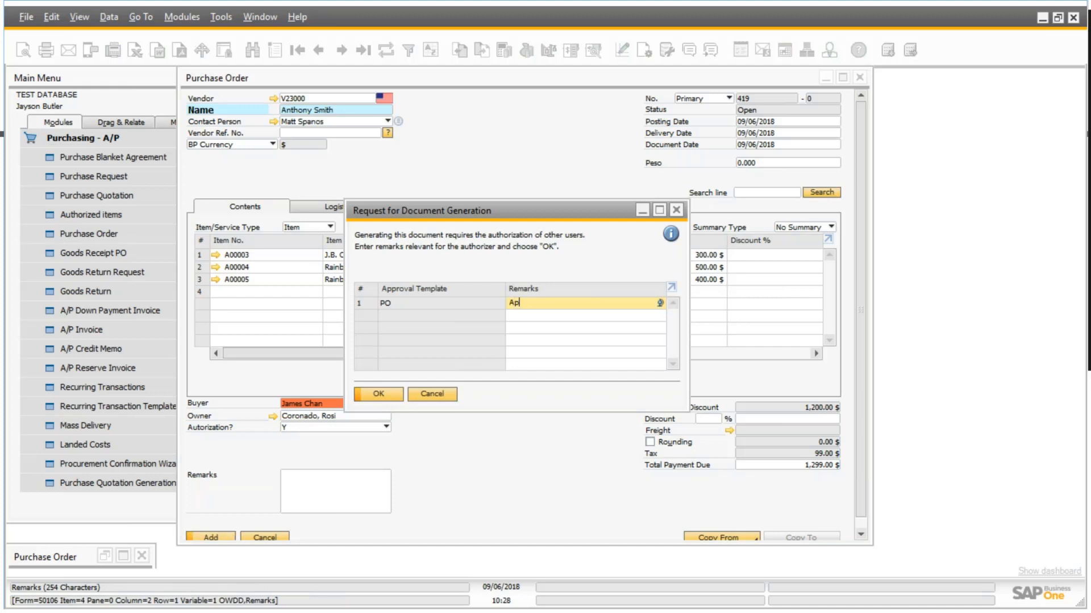
type("prove peas")
key("BackSpace")
key("BackSpace")
key("BackSpace")
type("lease")
left_click(379, 395)
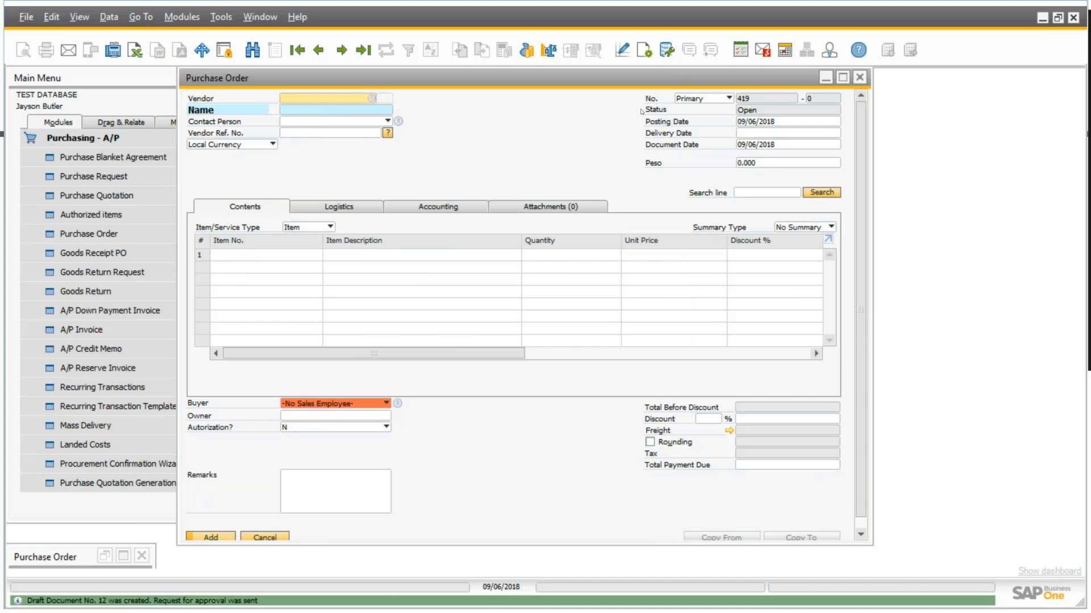
Open the approval request from the message inbox, view its linked draft, and update the decision to Approved.
left_click_drag(823, 77, 706, 77)
left_click(653, 131)
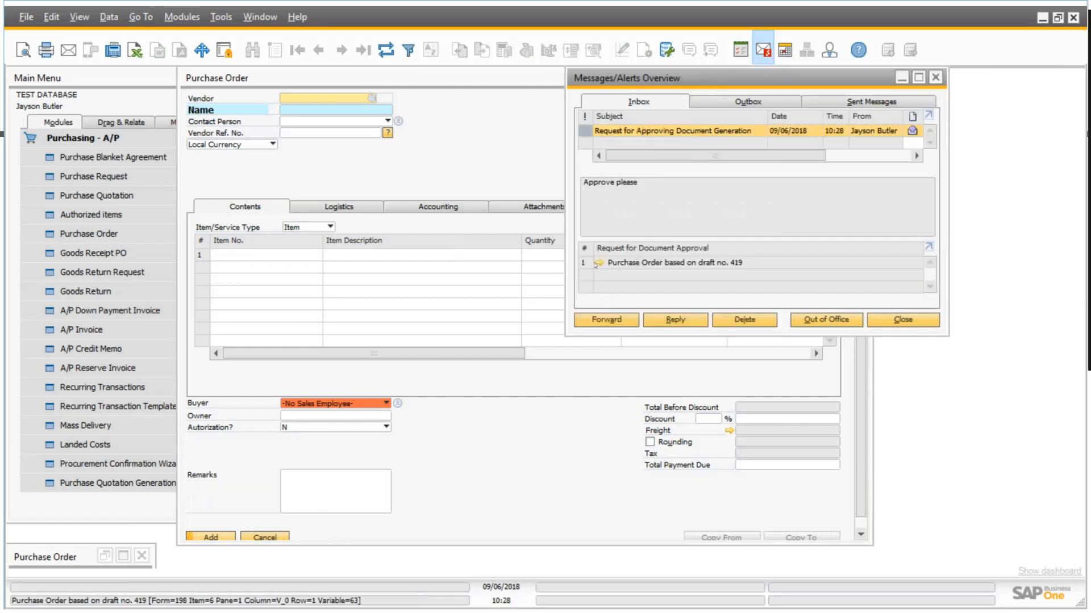
left_click(599, 263)
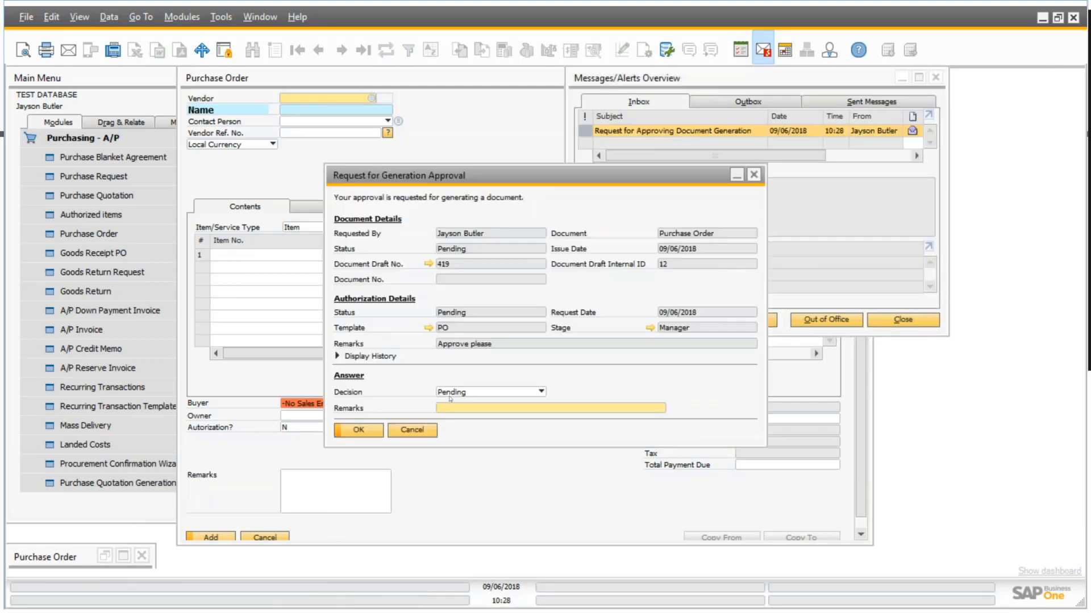
left_click(541, 392)
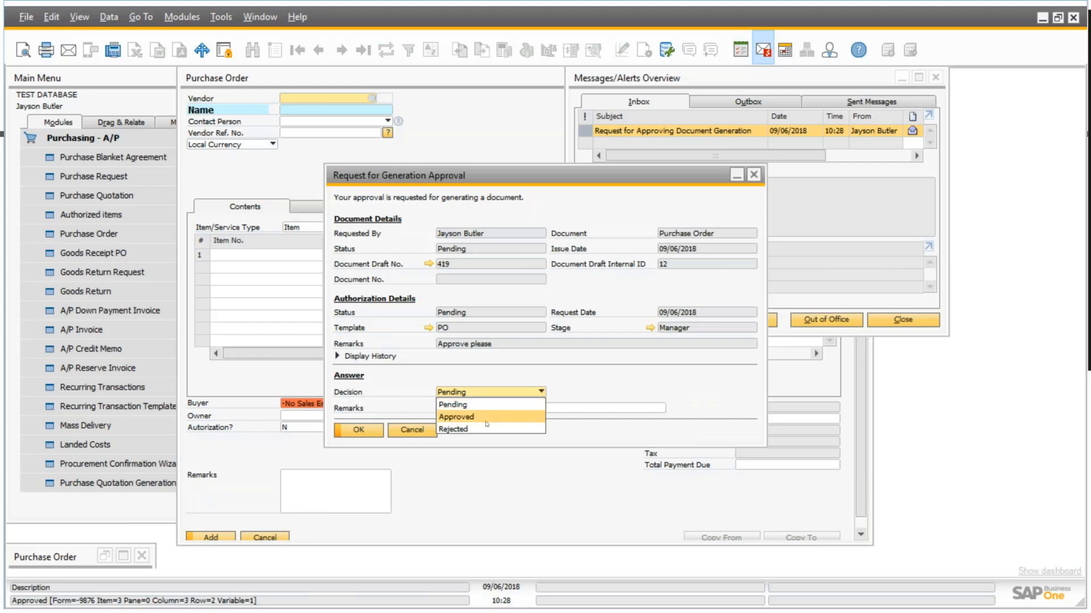
left_click(491, 420)
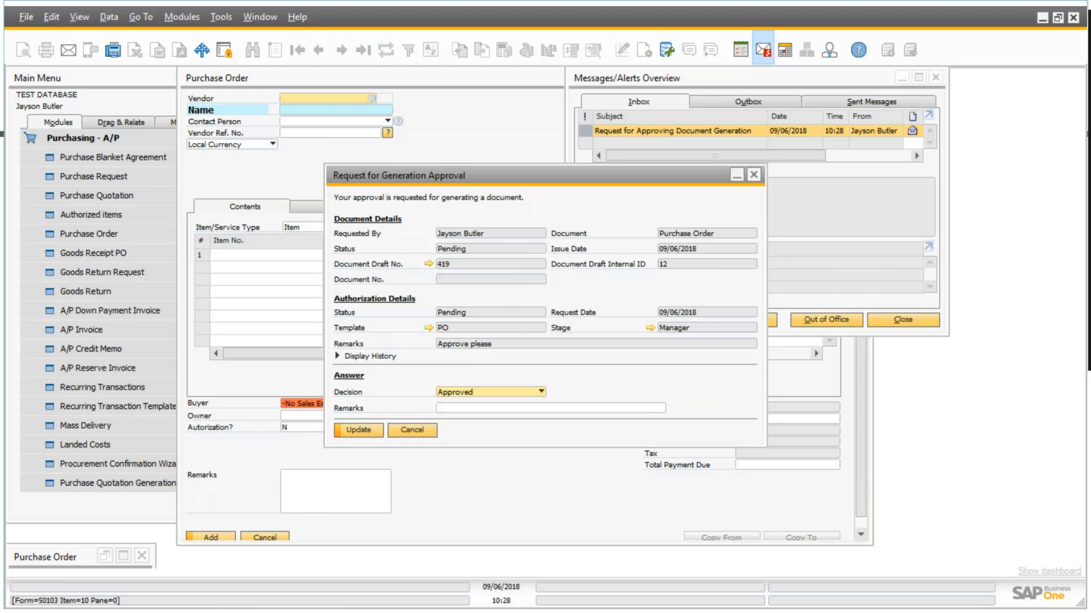
left_click(428, 264)
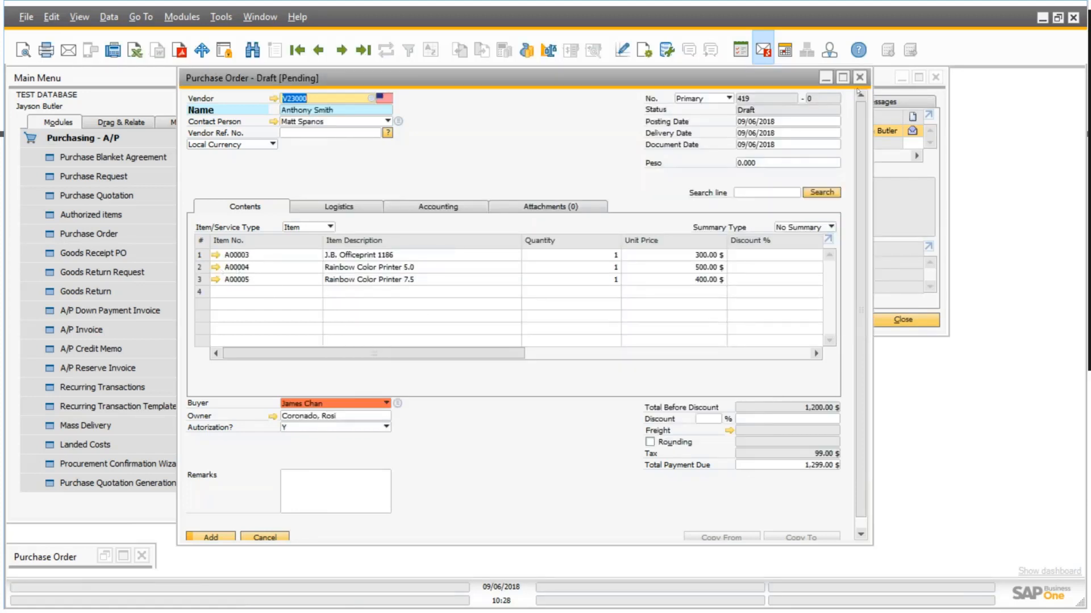
left_click(859, 78)
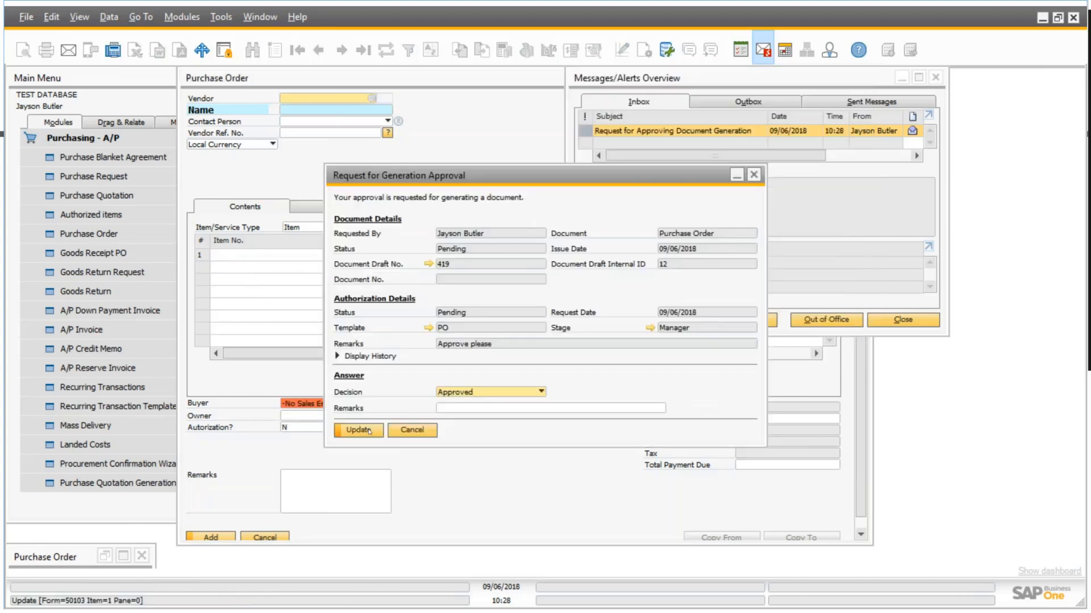
left_click(369, 432)
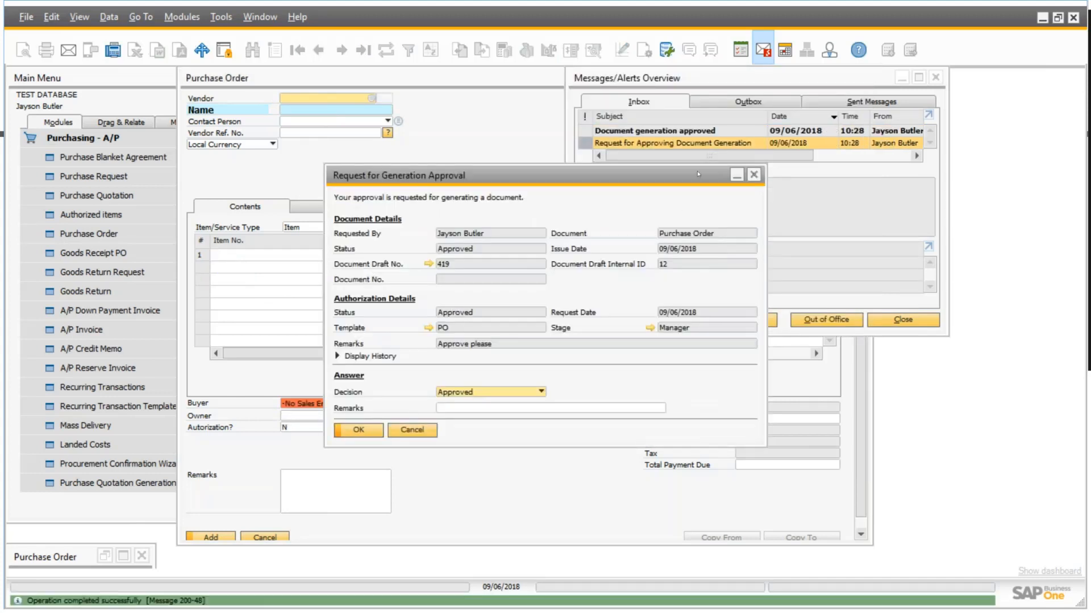
Open the approved draft from the "Document generation approved" message and add it as a purchase order.
left_click(771, 191)
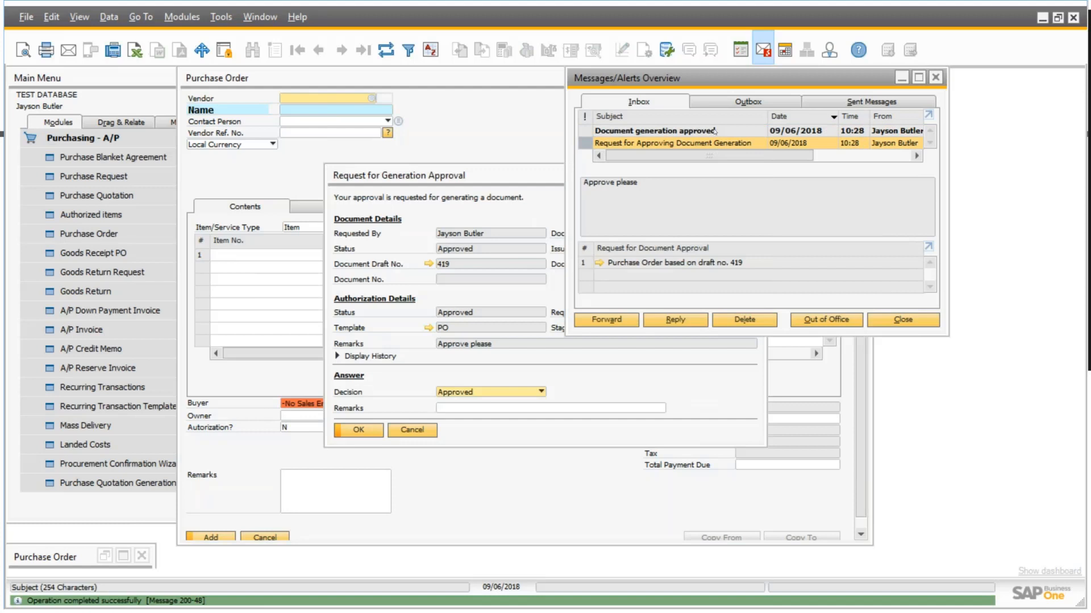
left_click(713, 132)
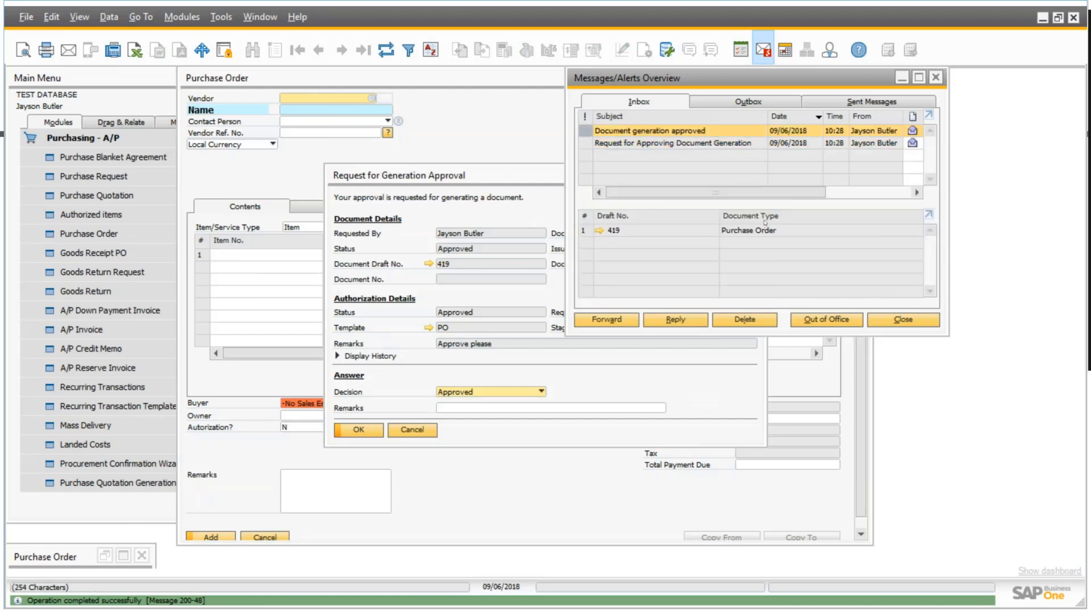
left_click(600, 231)
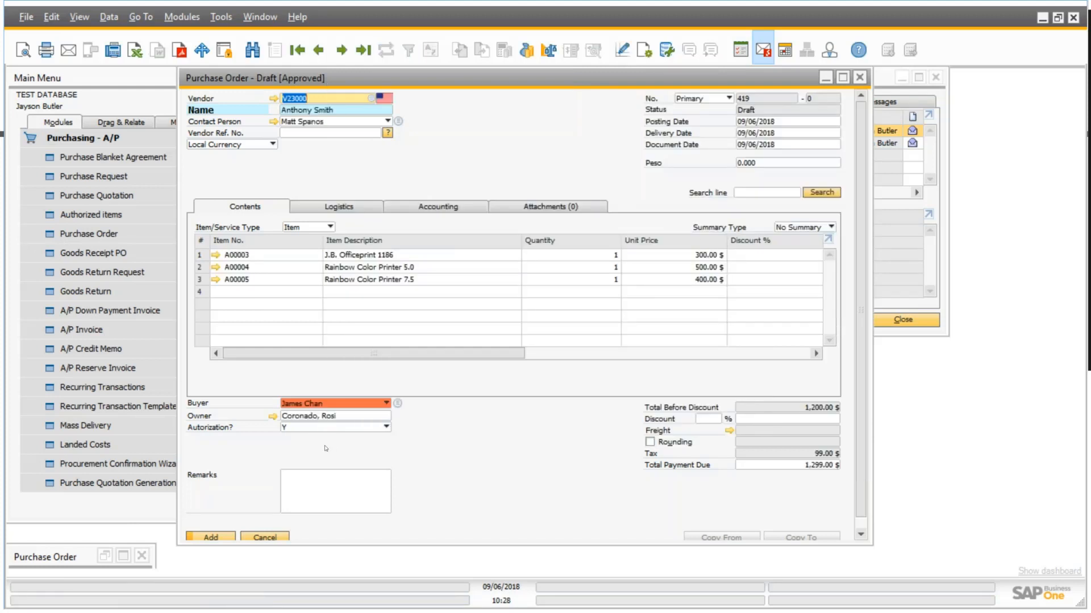
left_click(227, 538)
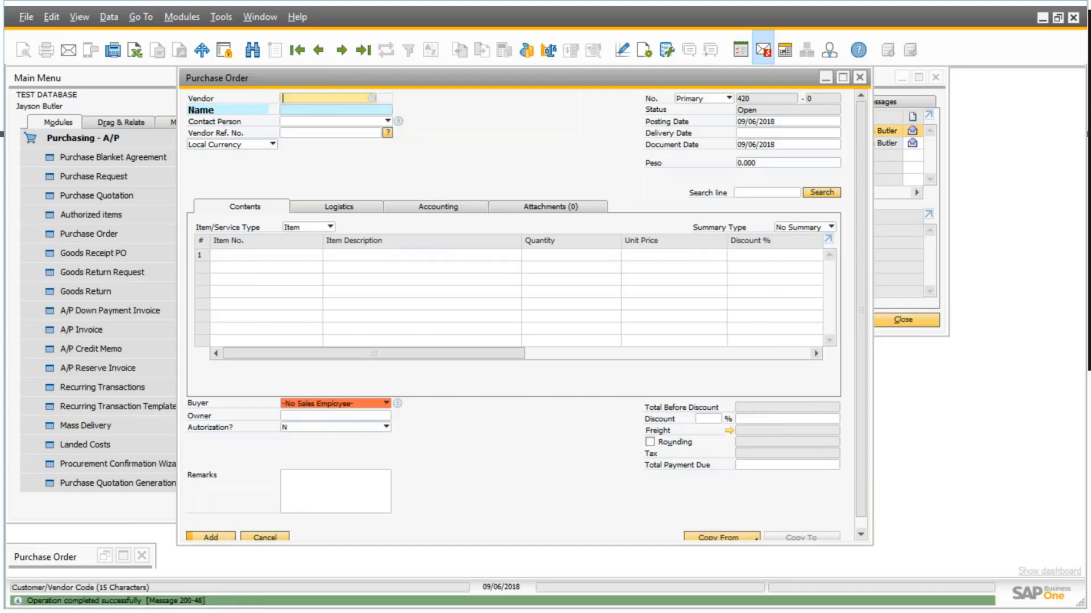
Review the last and previous purchase orders, close the message and approval request windows, and display the last purchase order again.
left_click(357, 50)
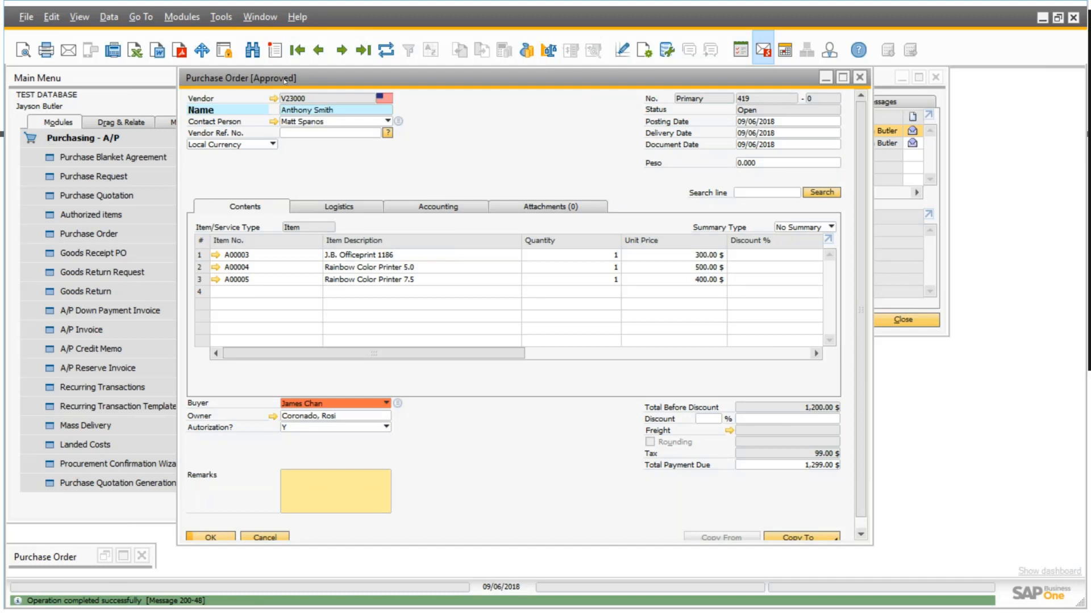
left_click(318, 50)
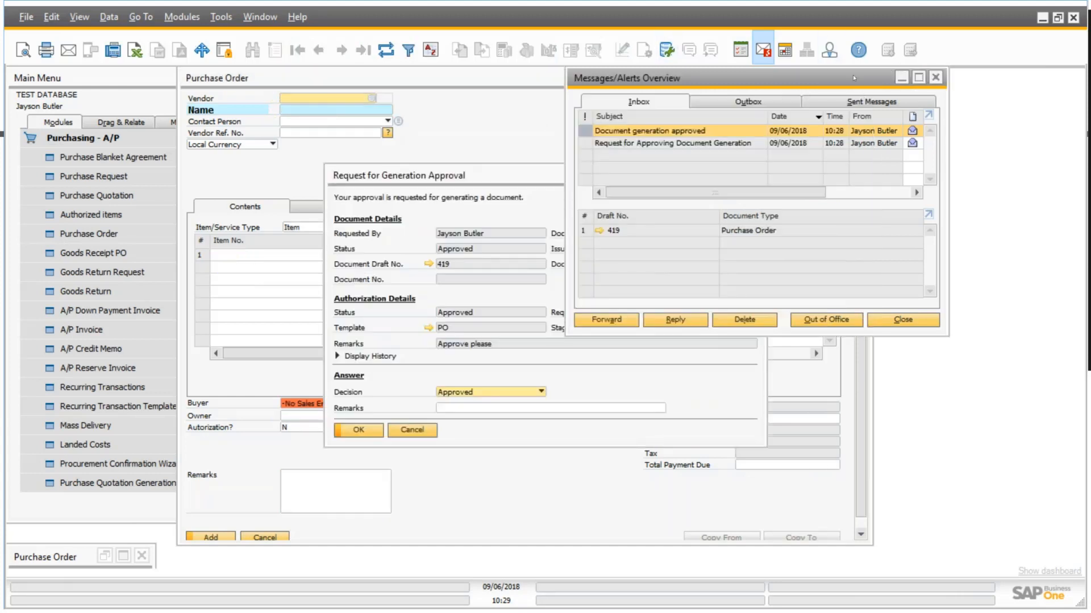
left_click_drag(812, 78, 778, 81)
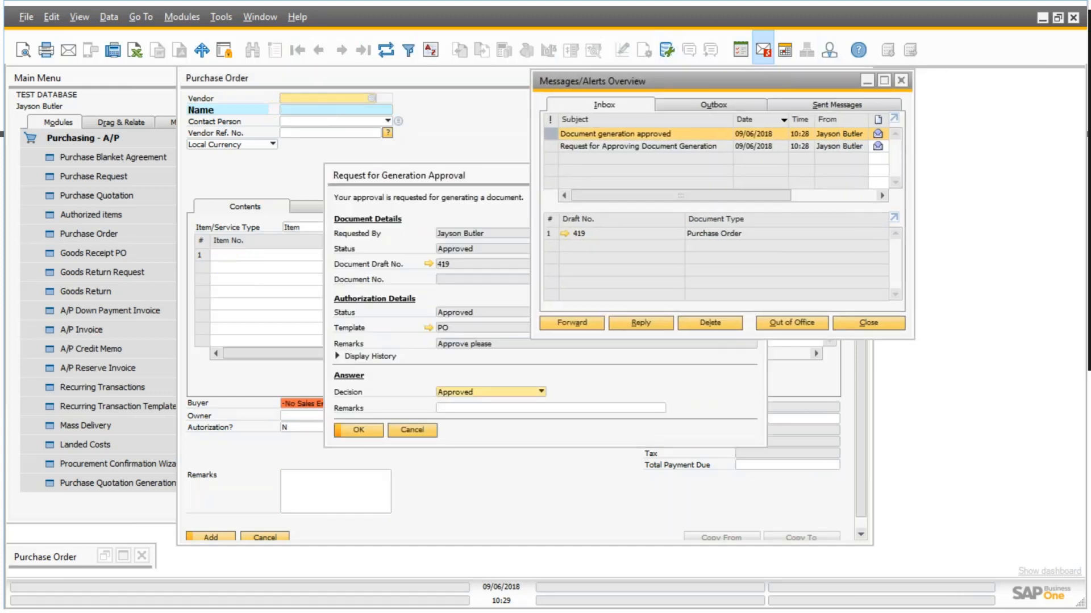
left_click(905, 81)
left_click(753, 174)
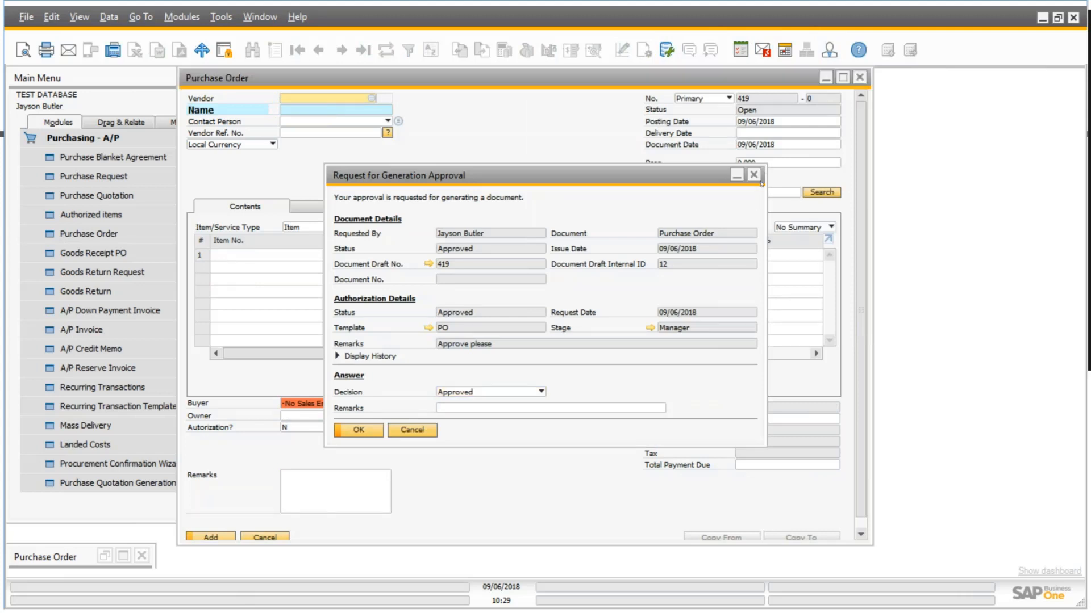
left_click(364, 52)
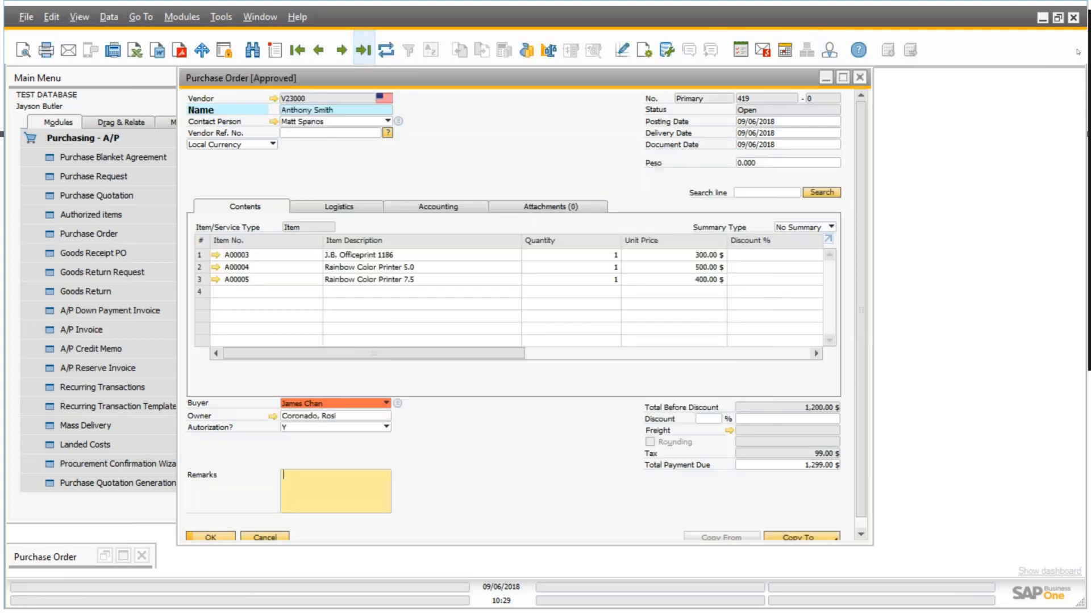